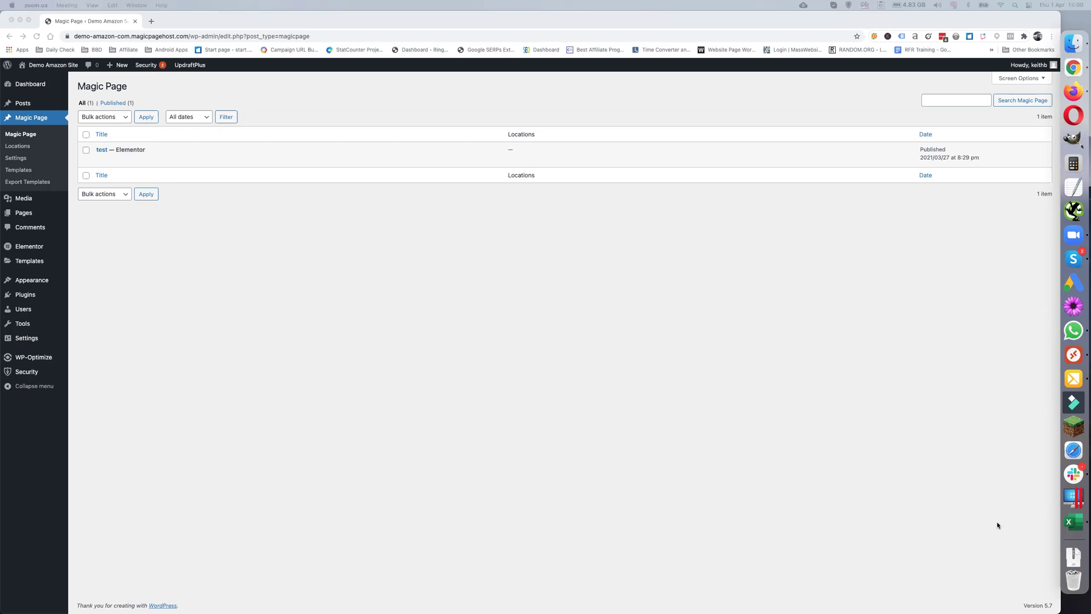
# - Switch to the amazon-demo-data-all3 workbook in Excel, then reposition and enlarge its window
pyautogui.click(1073, 521)
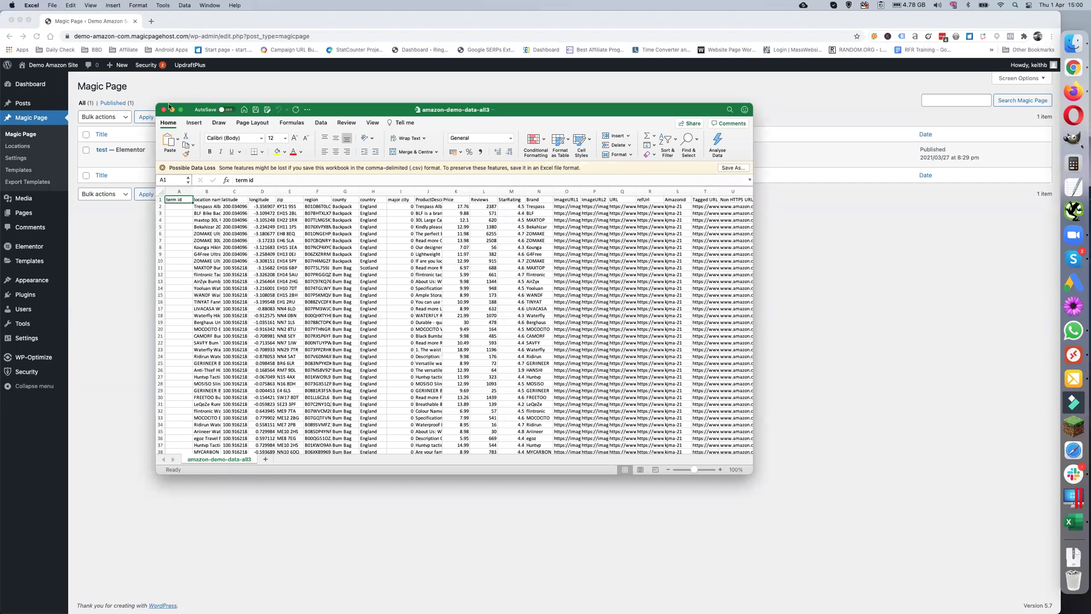
pyautogui.moveTo(141, 89); pyautogui.dragTo(33, 7)
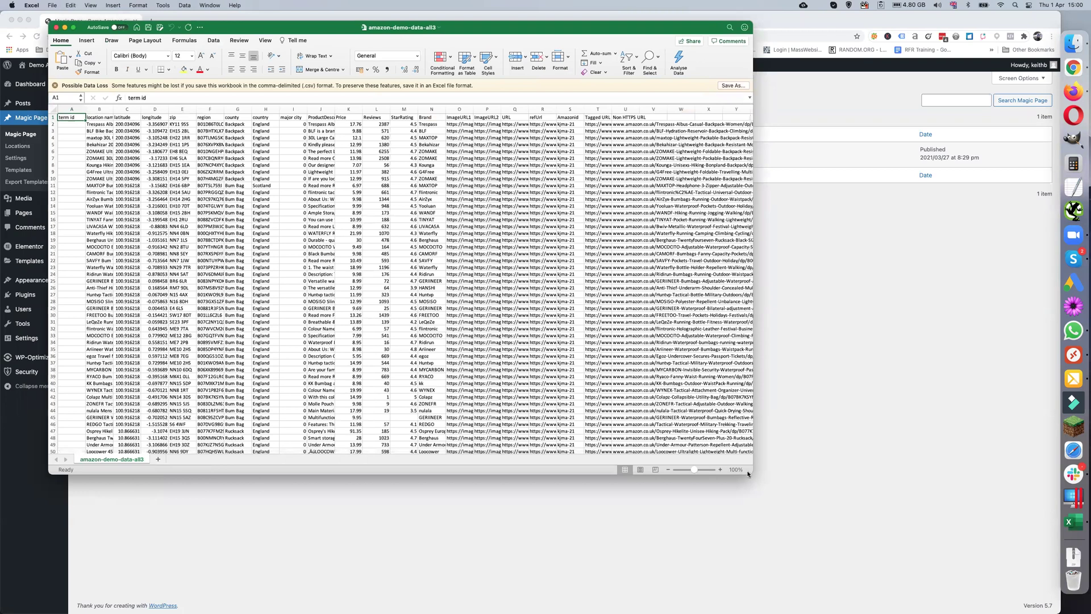
pyautogui.moveTo(747, 471); pyautogui.dragTo(937, 584)
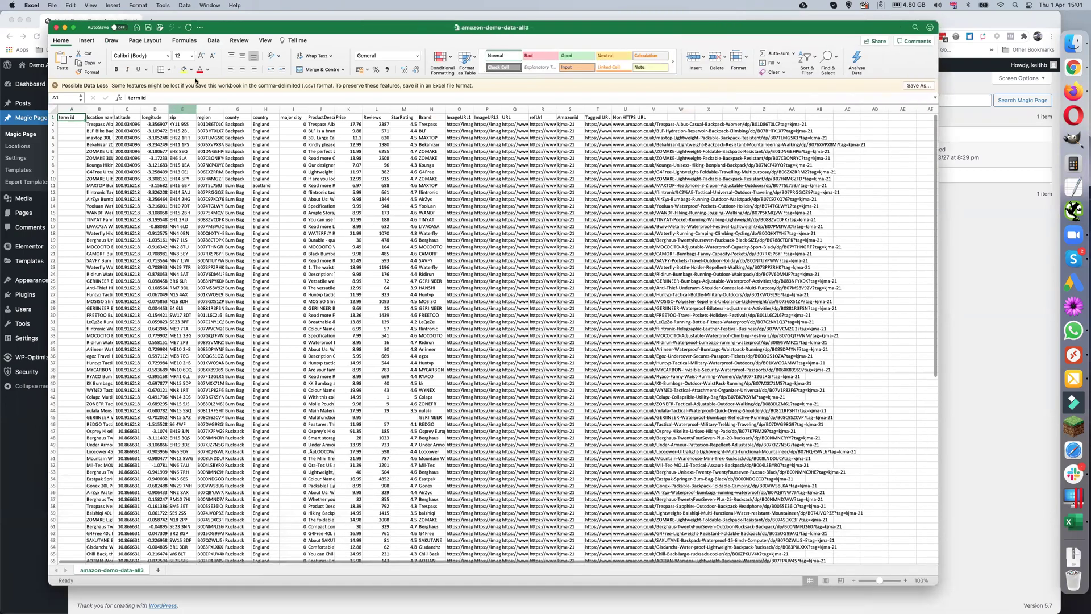
# - Zoom the sheet to 150% and widen the location name column so the product titles are readable
pyautogui.click(265, 40)
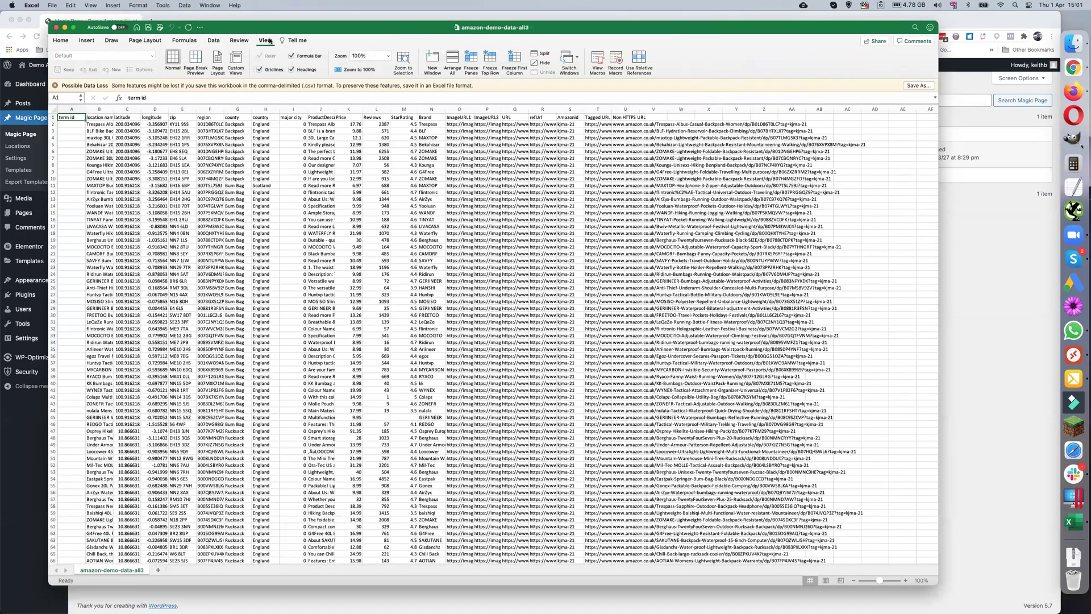
pyautogui.click(370, 56)
pyautogui.click(388, 56)
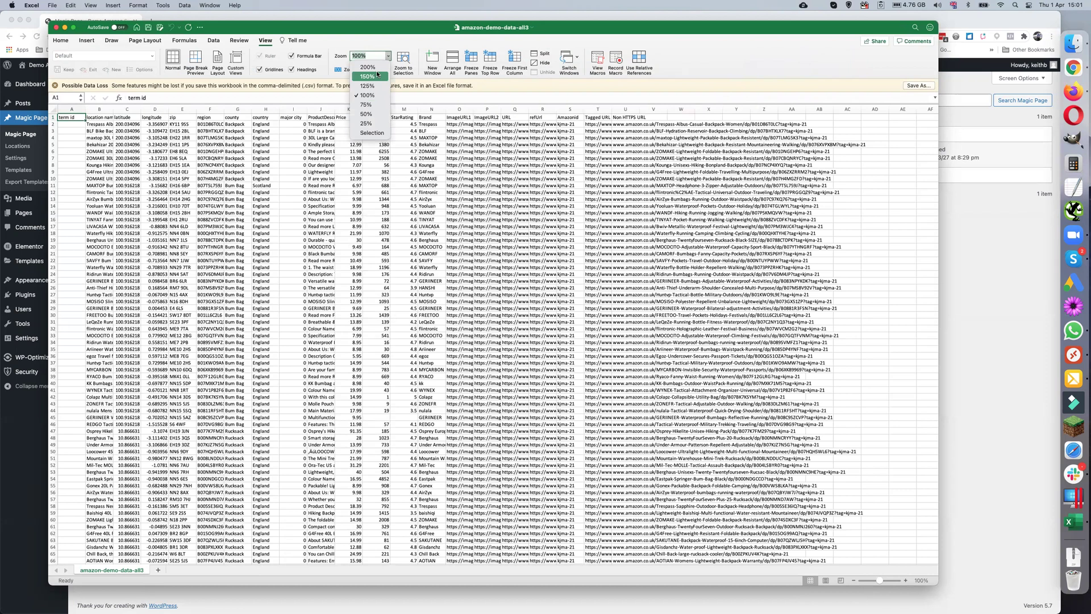
pyautogui.click(368, 76)
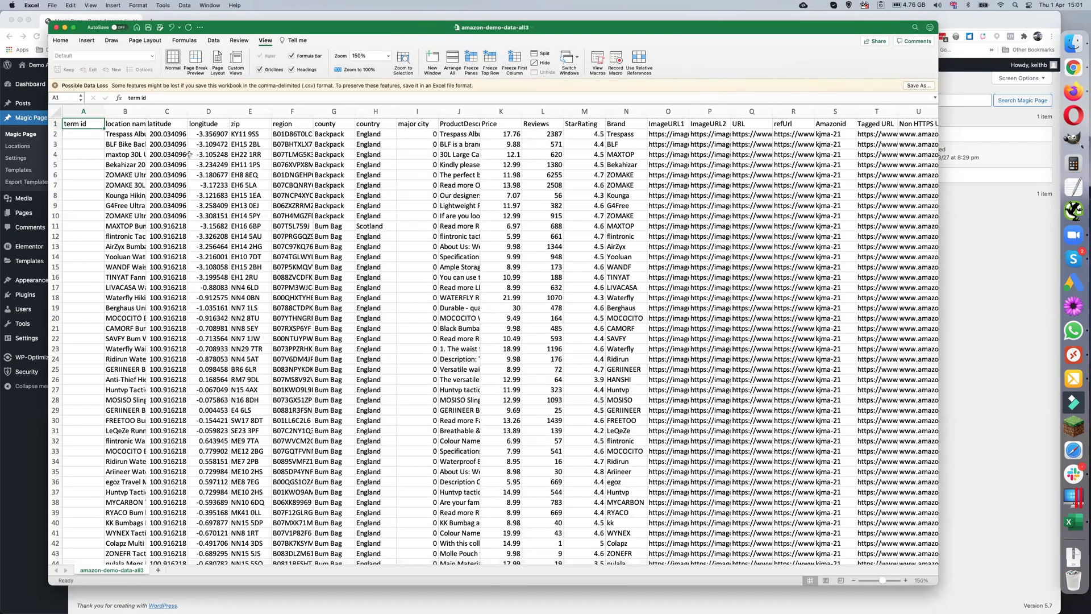
pyautogui.moveTo(146, 111); pyautogui.dragTo(281, 116)
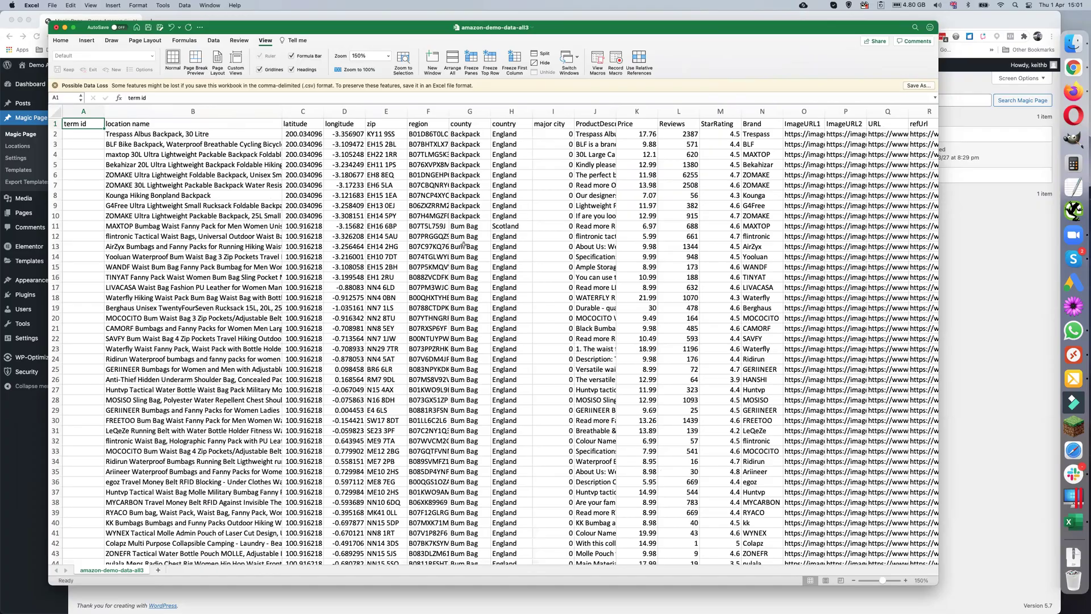
# - Look through the product rows, comparing the latitude and county values for the Backpack, Bum Bag and Rucksack groups
pyautogui.scroll(-5, 463, 244)
pyautogui.scroll(-12, 463, 245)
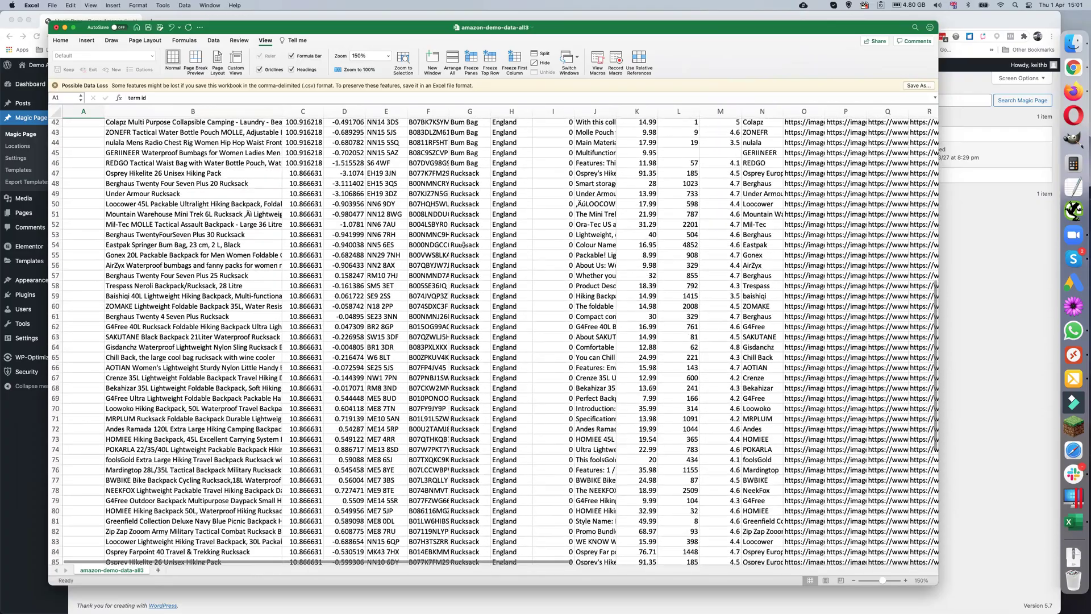
pyautogui.scroll(8, 463, 244)
pyautogui.scroll(10, 463, 245)
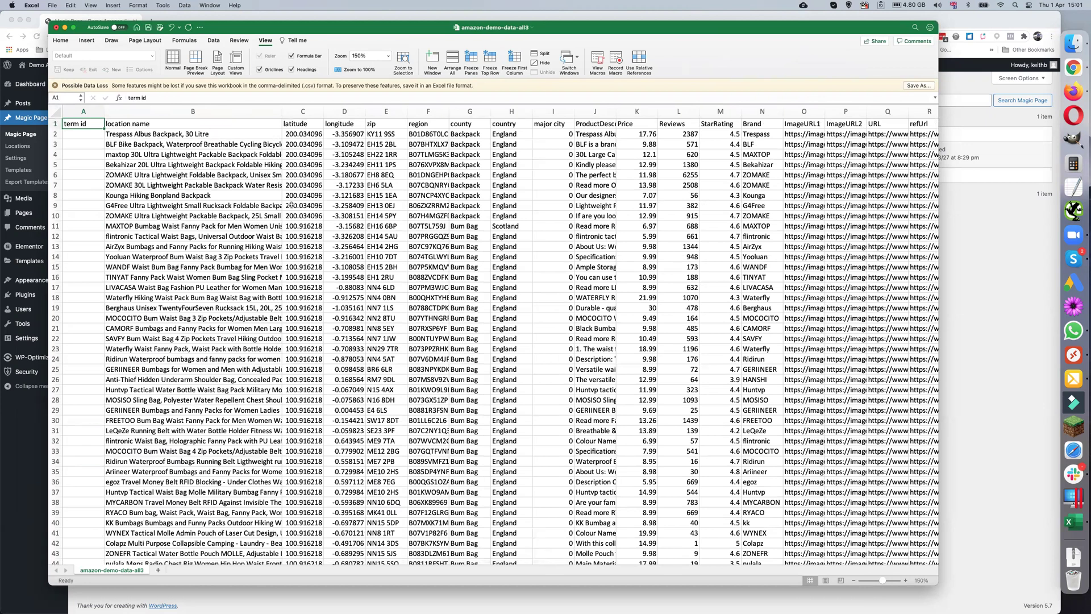
pyautogui.scroll(-1, 309, 216)
pyautogui.scroll(-10, 309, 215)
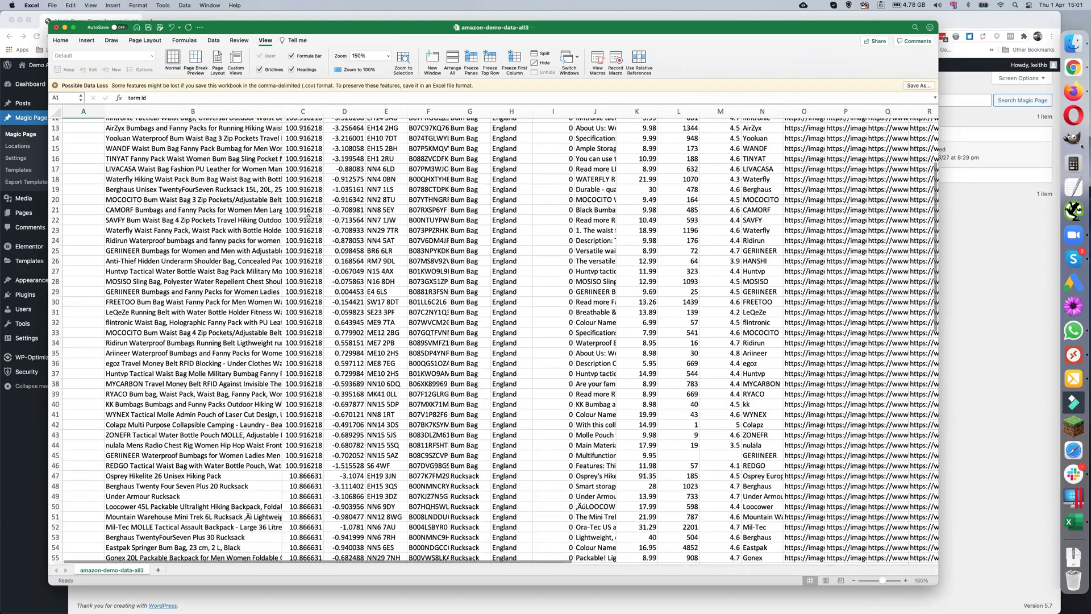
pyautogui.scroll(-10, 292, 450)
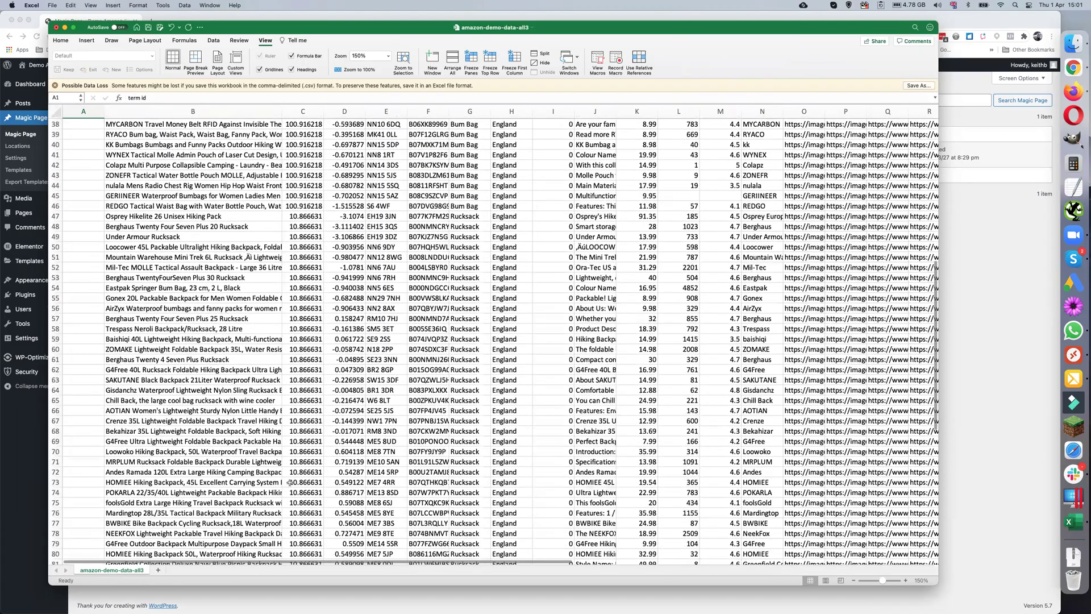
pyautogui.scroll(15, 290, 483)
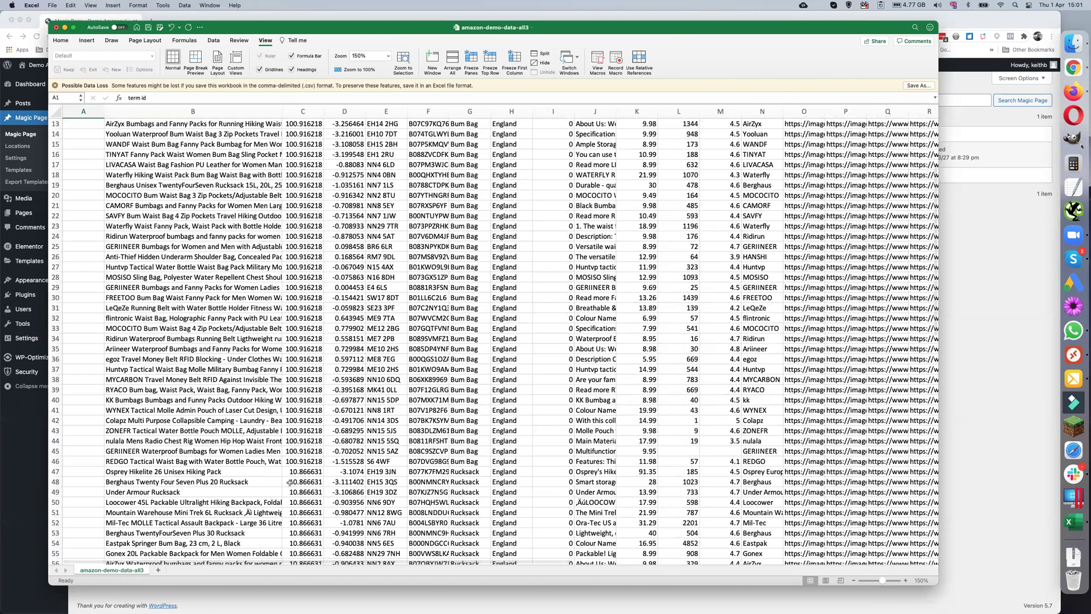
pyautogui.scroll(1, 290, 482)
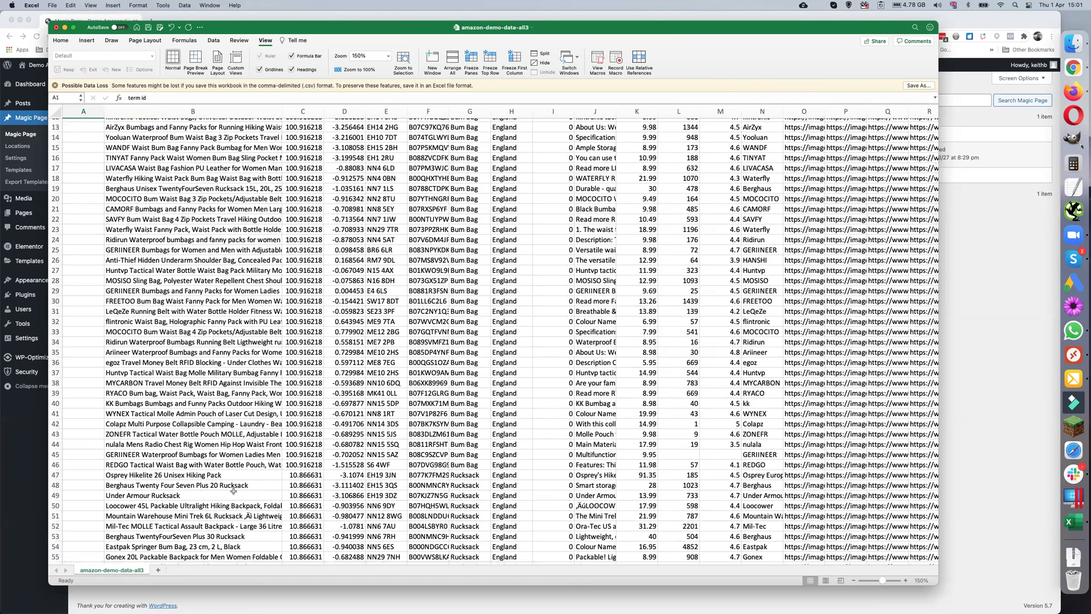
pyautogui.scroll(6, 233, 491)
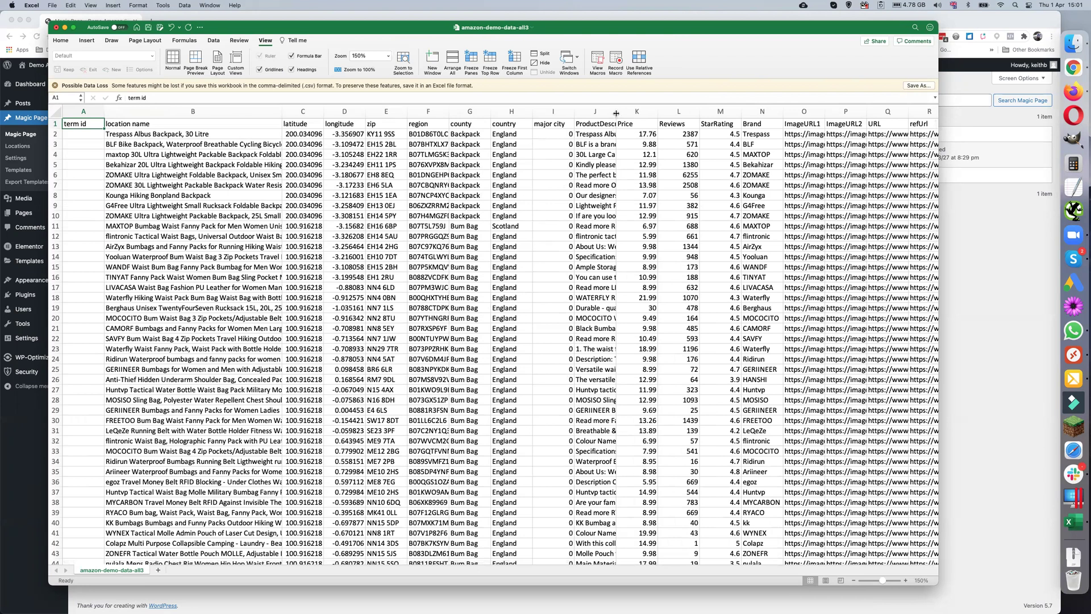
# - Widen the ProductDescription column until much more of each description can be read
pyautogui.moveTo(616, 111); pyautogui.dragTo(709, 110)
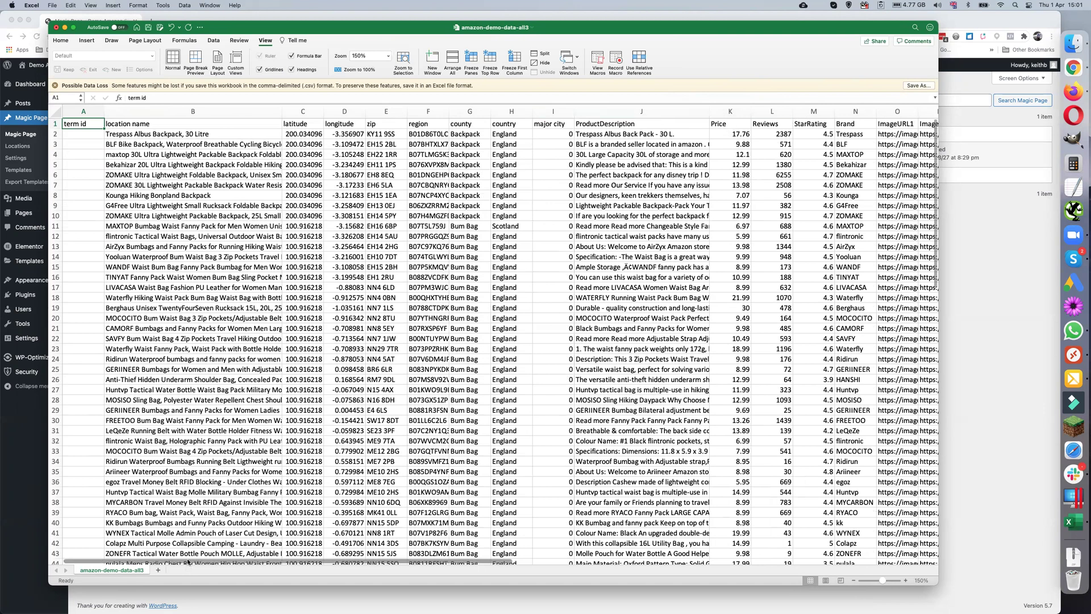
pyautogui.moveTo(189, 562); pyautogui.dragTo(399, 562)
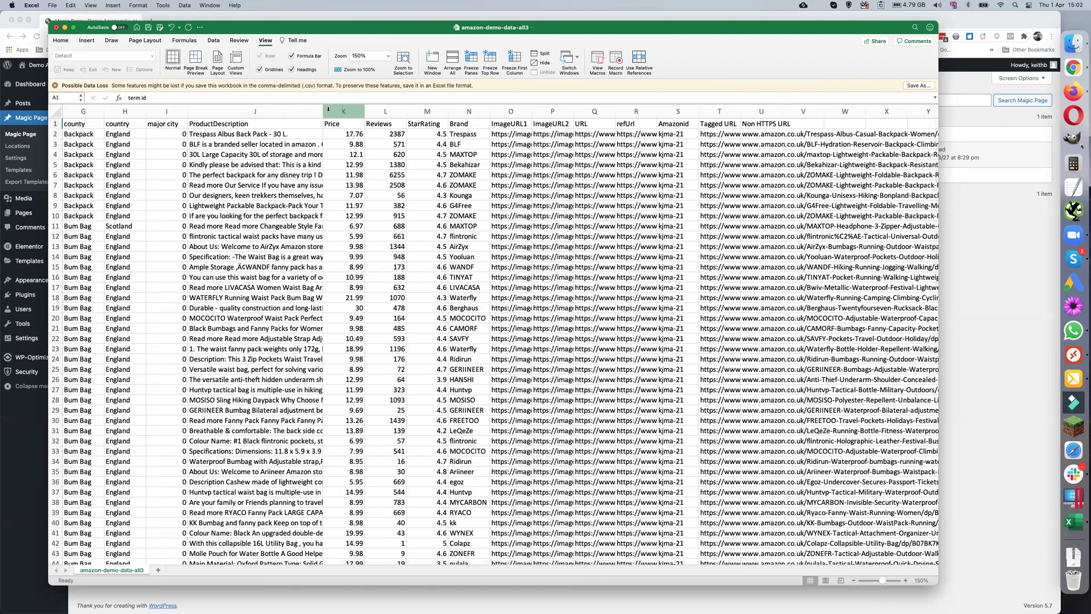
pyautogui.moveTo(324, 109); pyautogui.dragTo(486, 109)
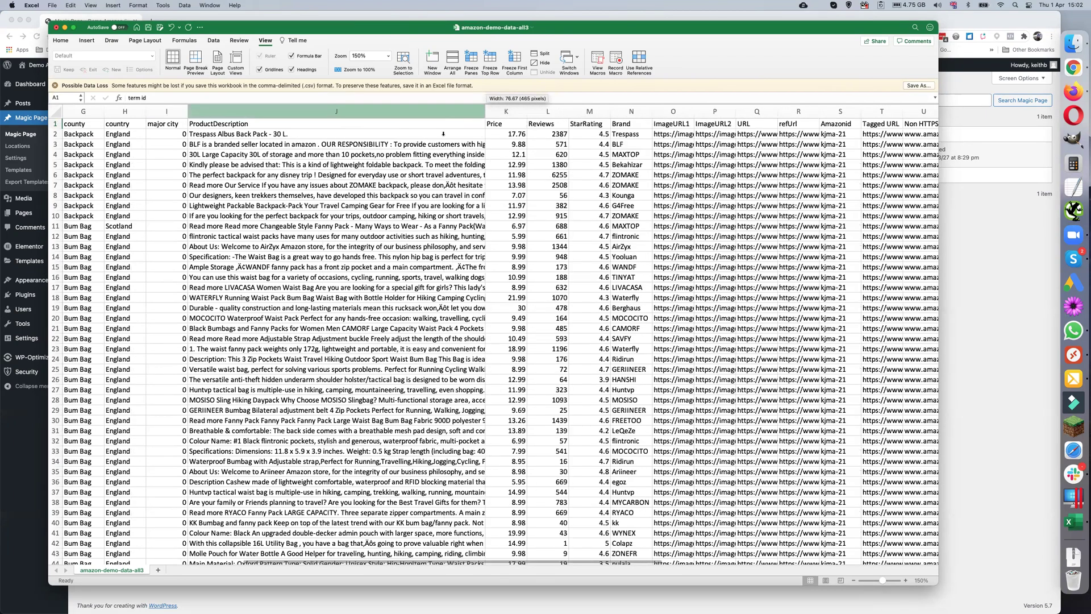
pyautogui.scroll(-4, 353, 197)
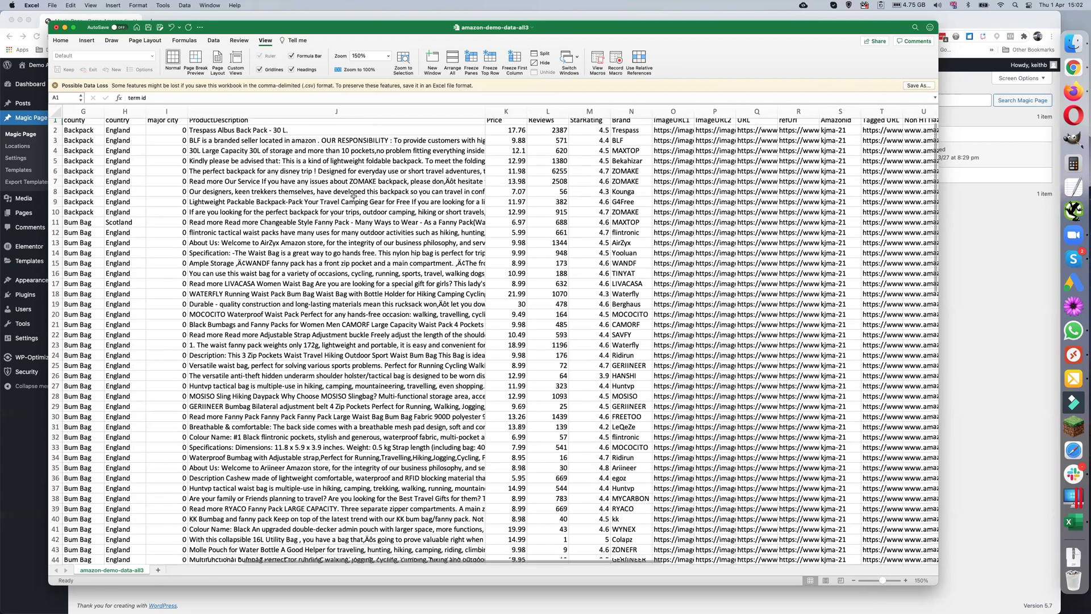
pyautogui.scroll(4, 353, 197)
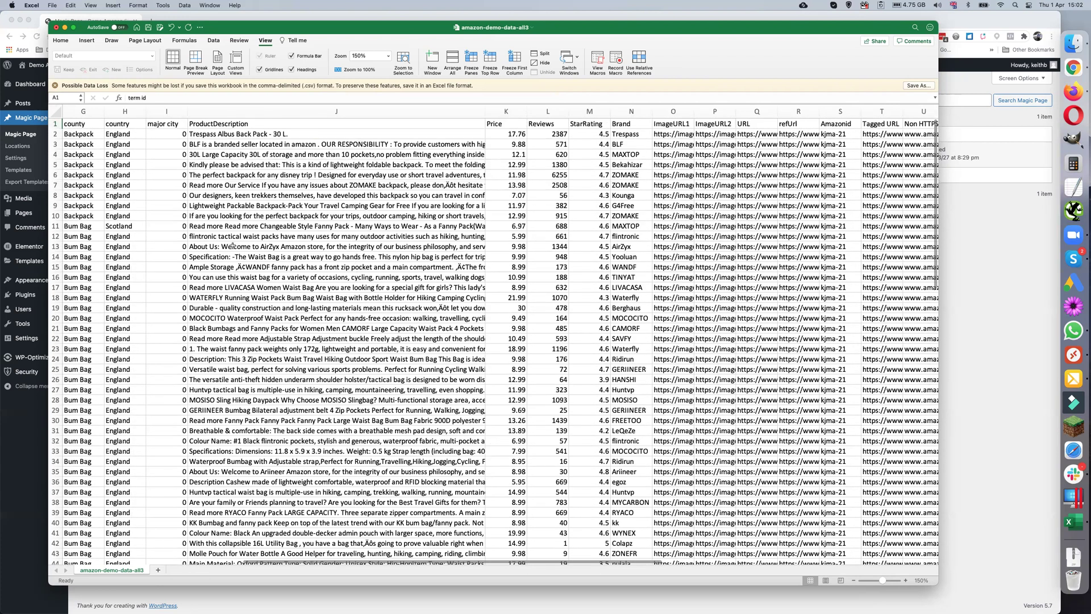
# - Remove the leading "Read more Read more" and the trailing "Read more" from the product description in J11
pyautogui.click(220, 226)
pyautogui.doubleClick(214, 226)
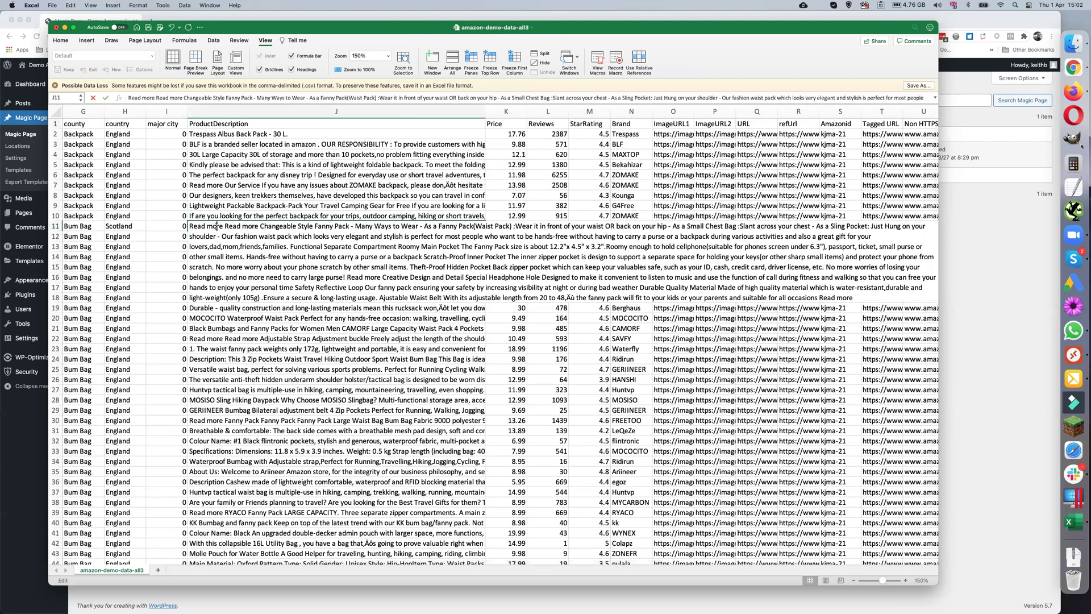
pyautogui.moveTo(260, 226); pyautogui.dragTo(191, 226)
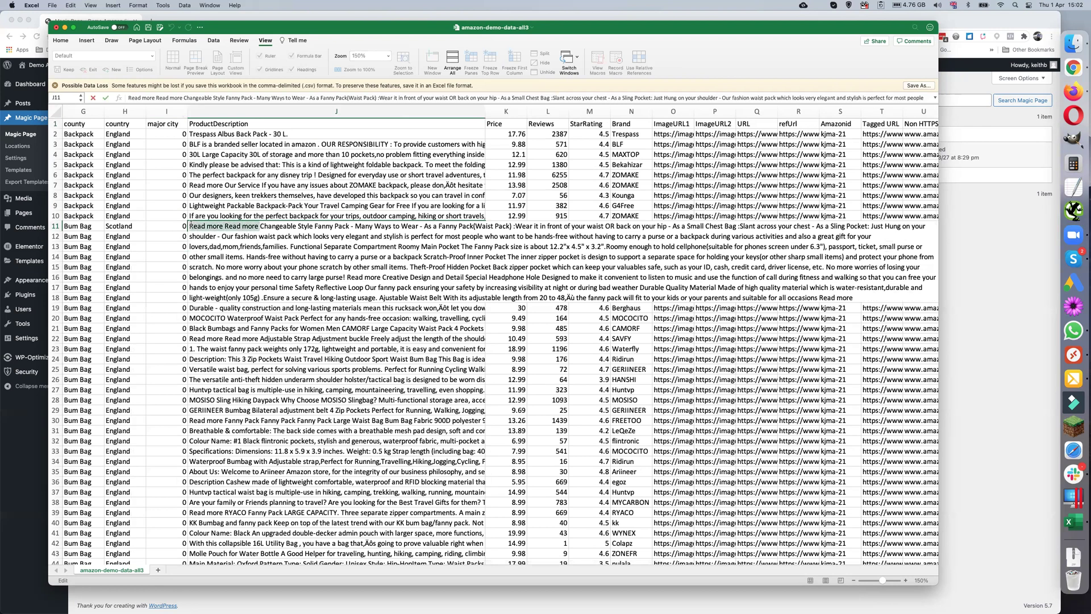
pyautogui.press('BackSpace')
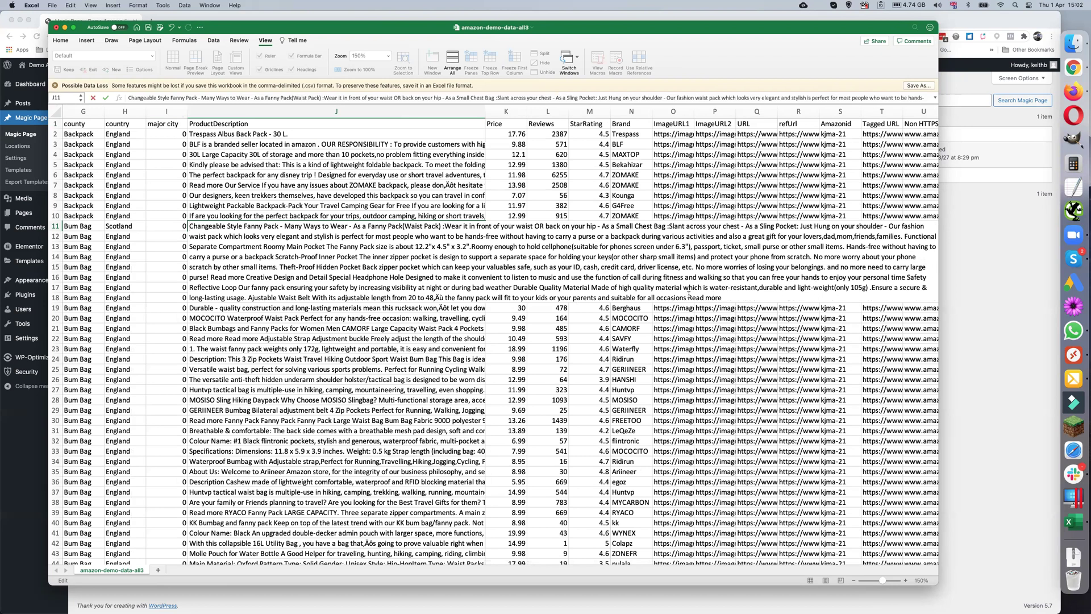
pyautogui.moveTo(688, 296); pyautogui.dragTo(746, 294)
pyautogui.press('BackSpace')
pyautogui.click(379, 331)
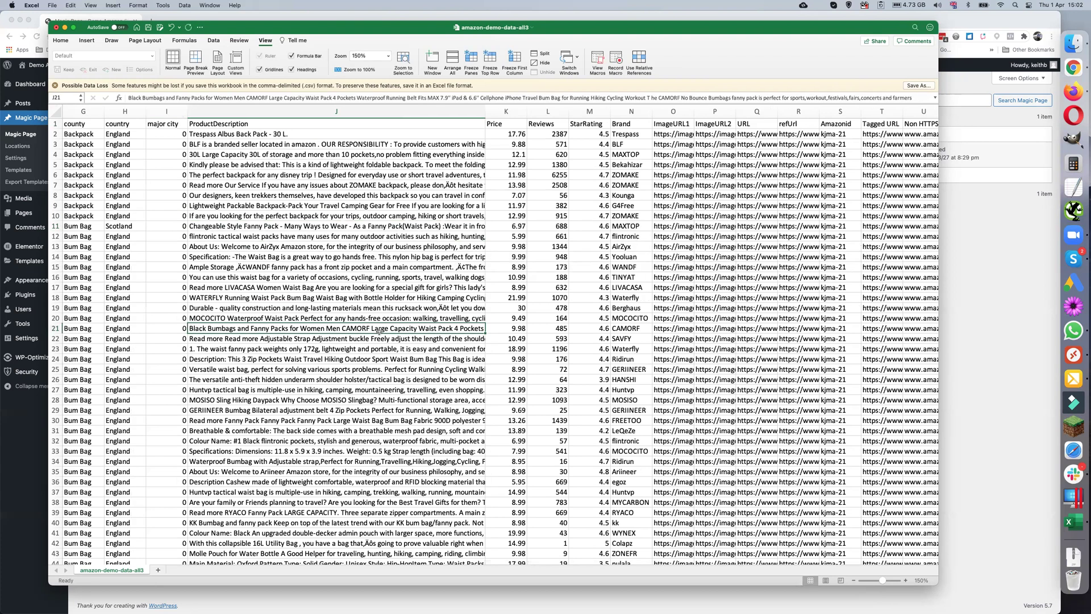
# - Delete the leading "Read more Read more" from the Adjustable Strap product description in J22
pyautogui.doubleClick(273, 339)
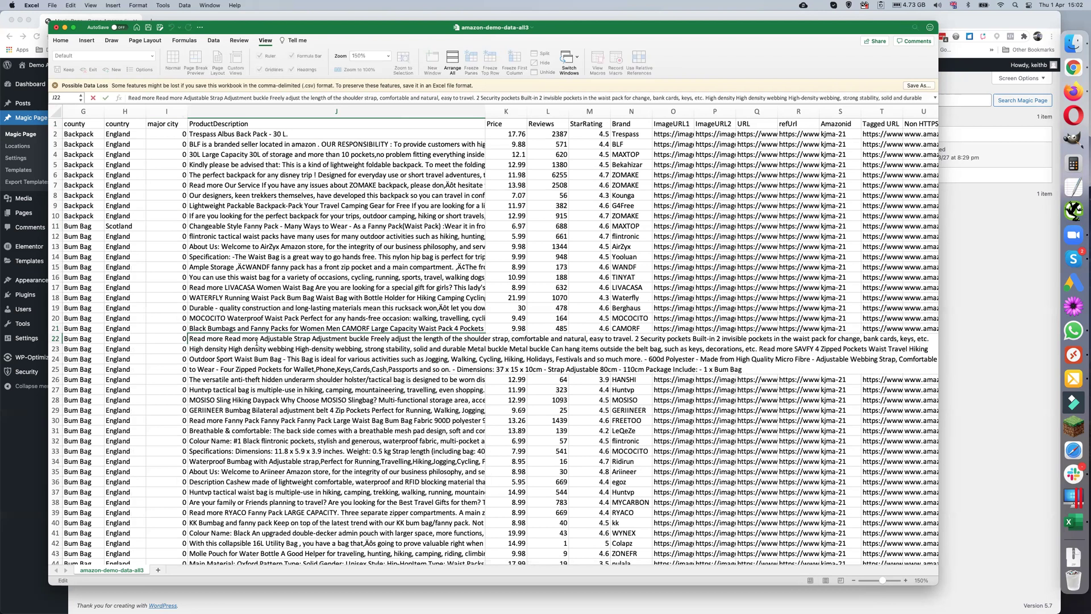
pyautogui.moveTo(260, 338); pyautogui.dragTo(190, 339)
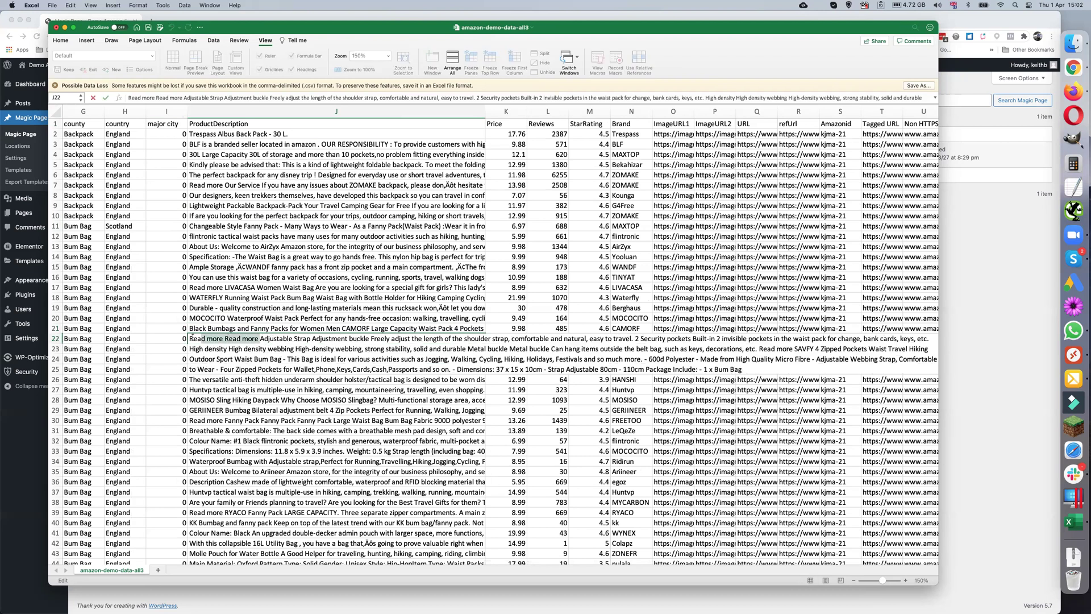
pyautogui.press('BackSpace')
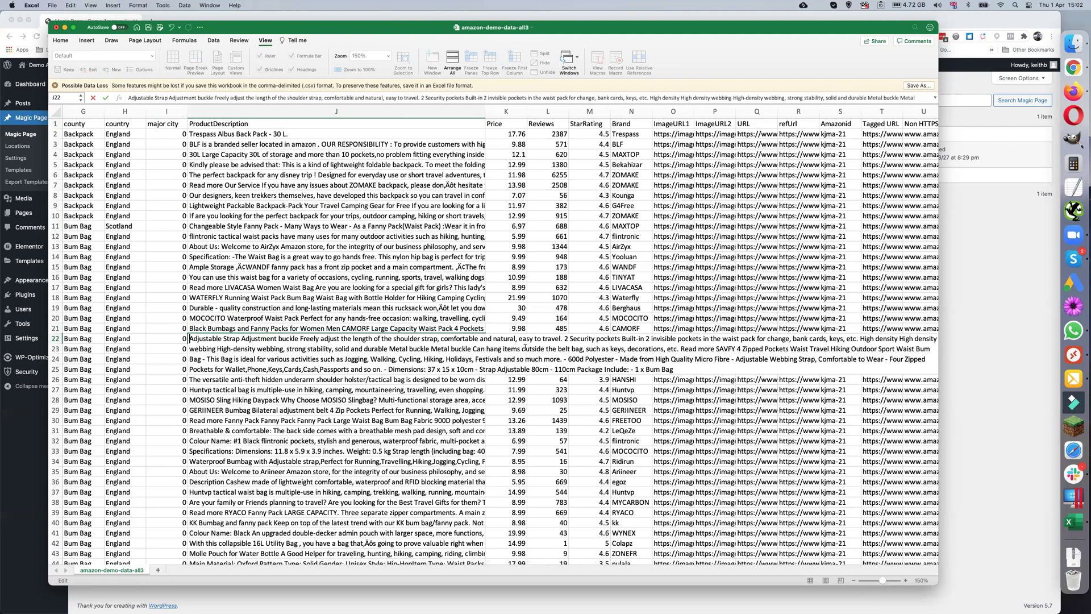
pyautogui.click(324, 420)
# - Delete the leading "Read more" from the LIVACASA waist bag description in J17
pyautogui.scroll(-3, 324, 420)
pyautogui.scroll(3, 323, 421)
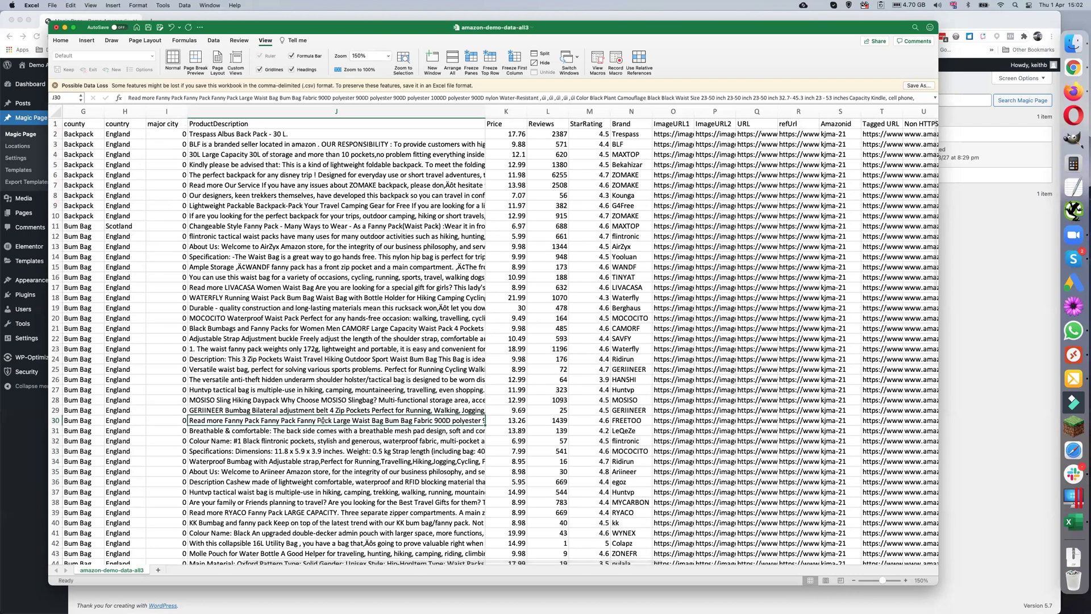
pyautogui.click(227, 286)
pyautogui.doubleClick(227, 286)
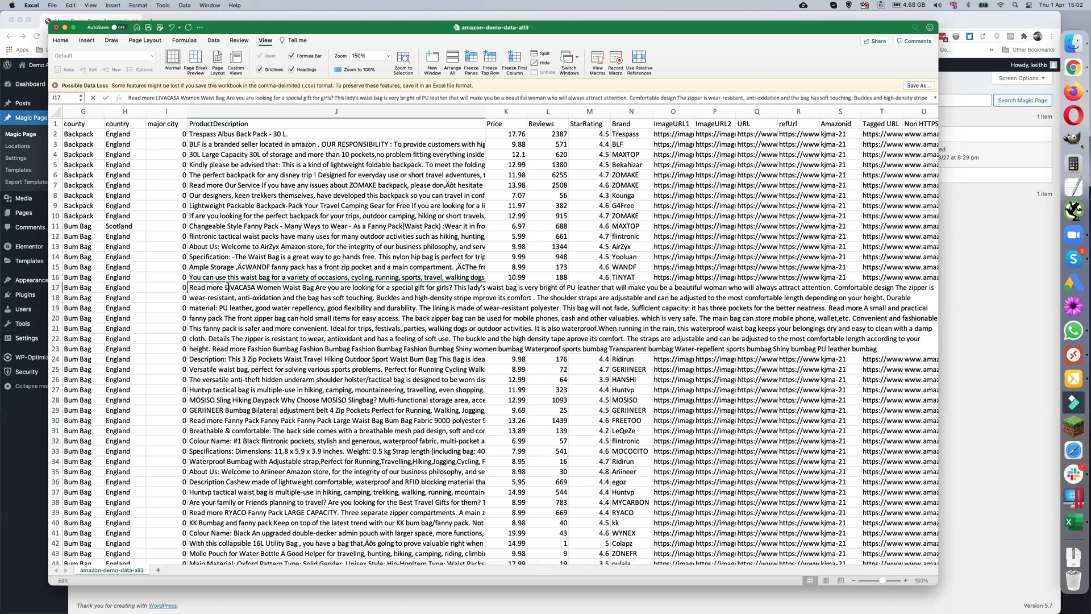
pyautogui.moveTo(225, 287); pyautogui.dragTo(187, 286)
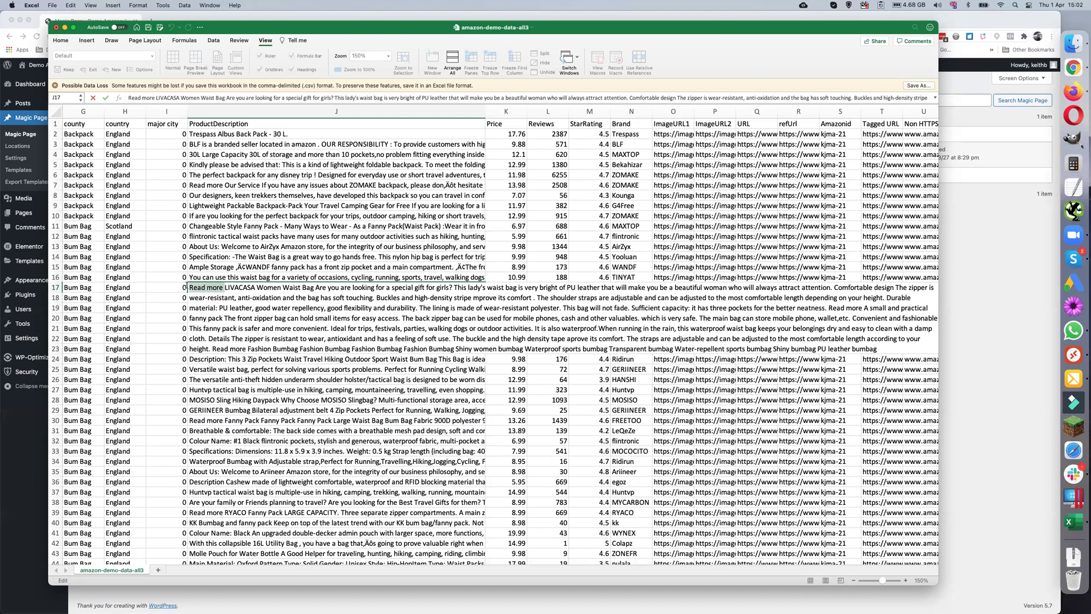
pyautogui.press('BackSpace')
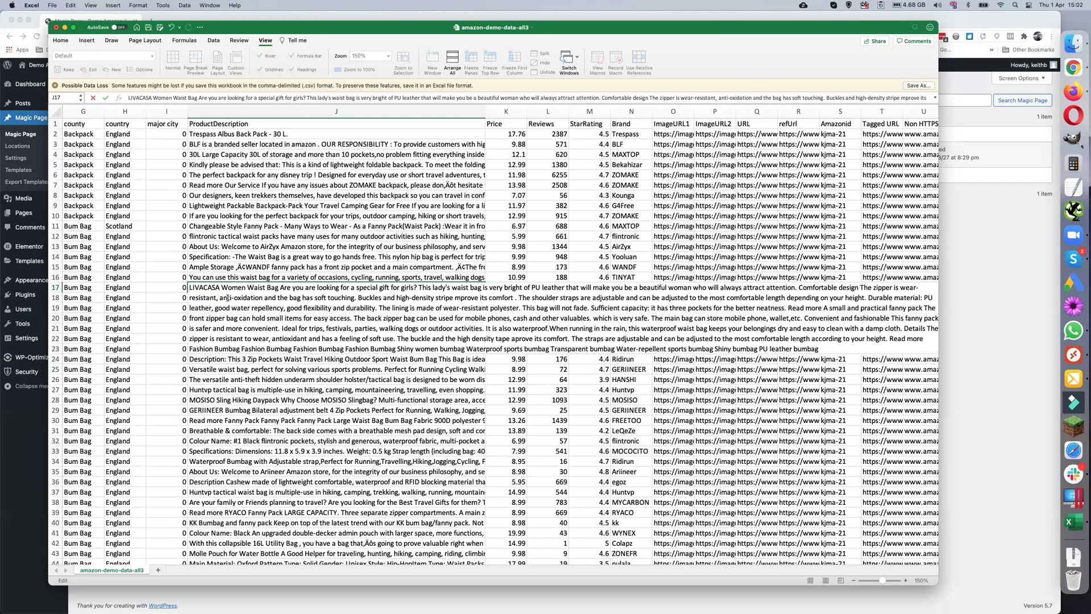
# - Delete the leading "Read more" from the ZOMAKE backpack description in J7
pyautogui.click(228, 185)
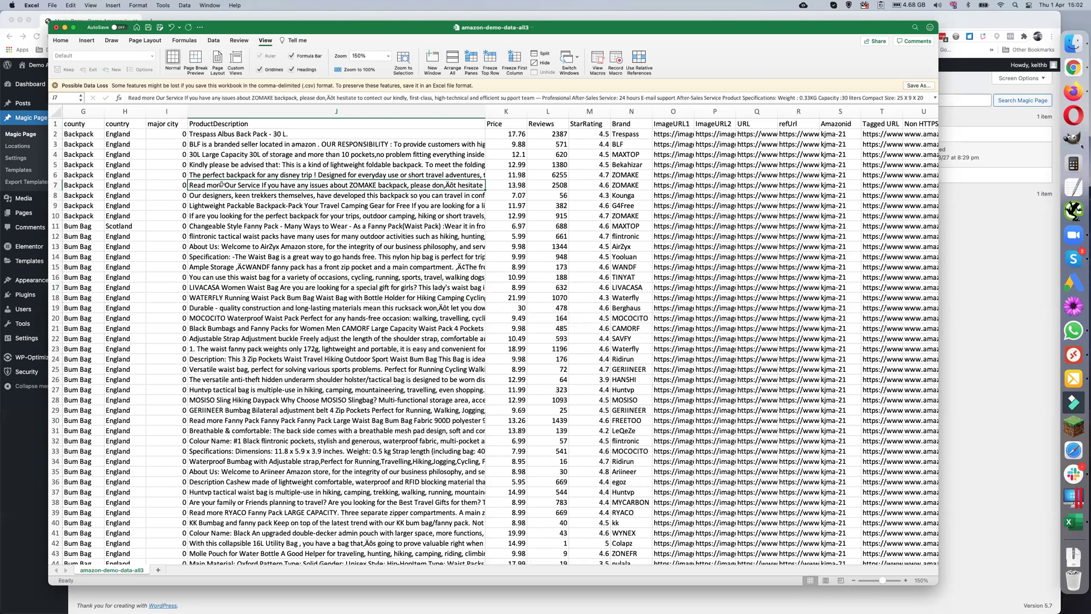
pyautogui.doubleClick(222, 185)
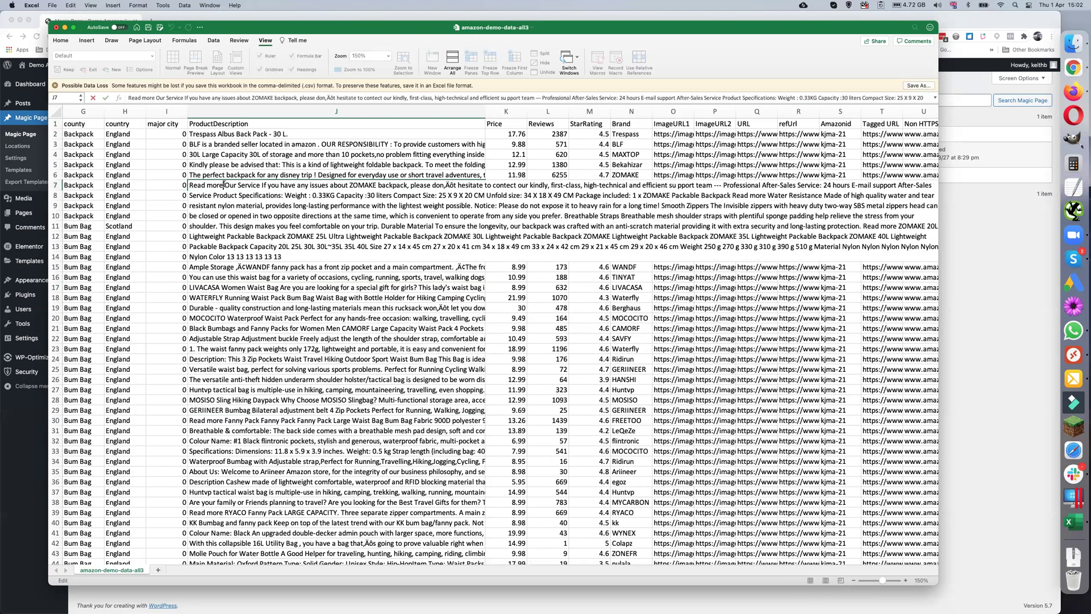
pyautogui.moveTo(224, 185); pyautogui.dragTo(189, 185)
pyautogui.press('BackSpace')
pyautogui.click(276, 316)
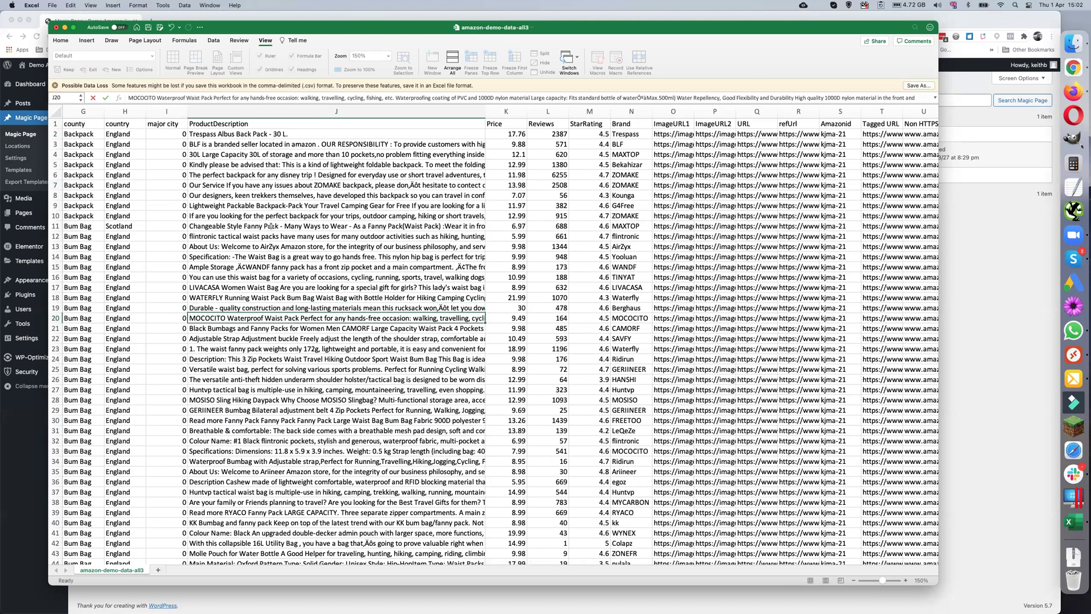
pyautogui.click(290, 134)
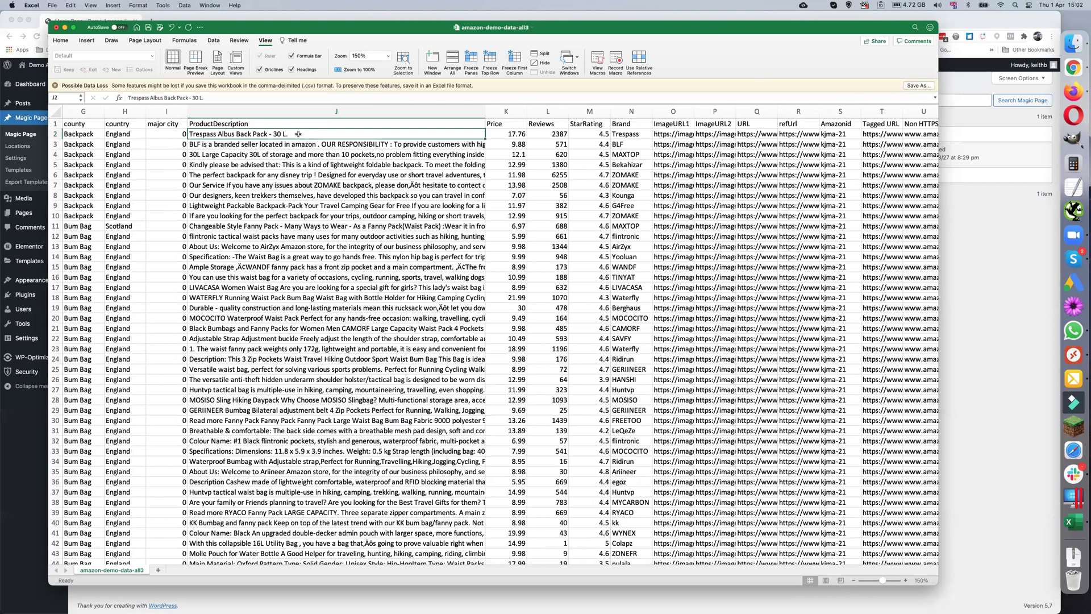
pyautogui.scroll(-1, 297, 139)
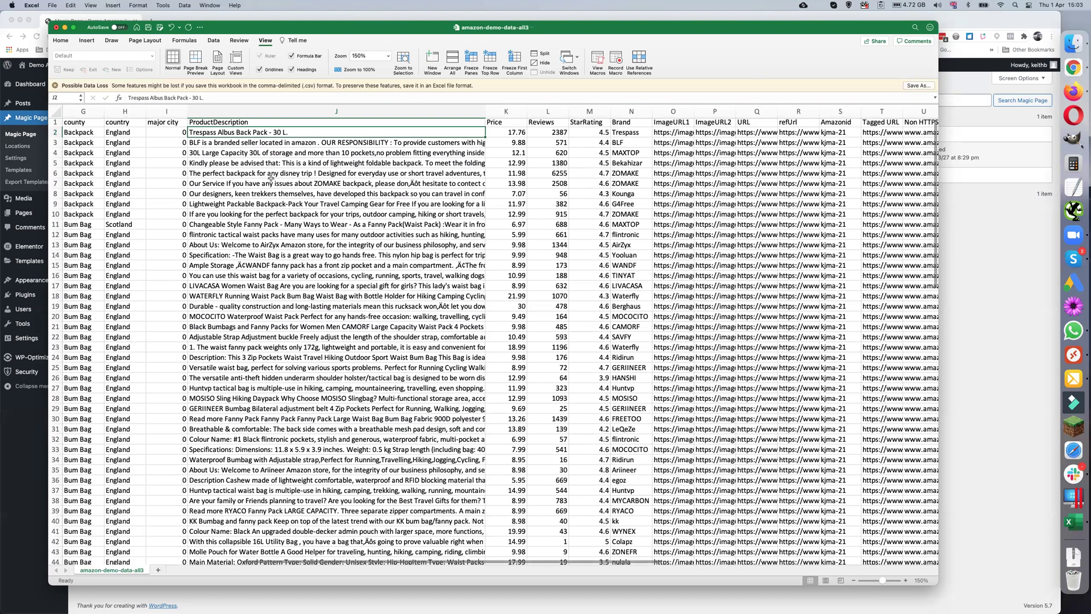
# - Examine the product descriptions from the first row down to the last rucksack entry for remaining stray text
pyautogui.scroll(1, 268, 136)
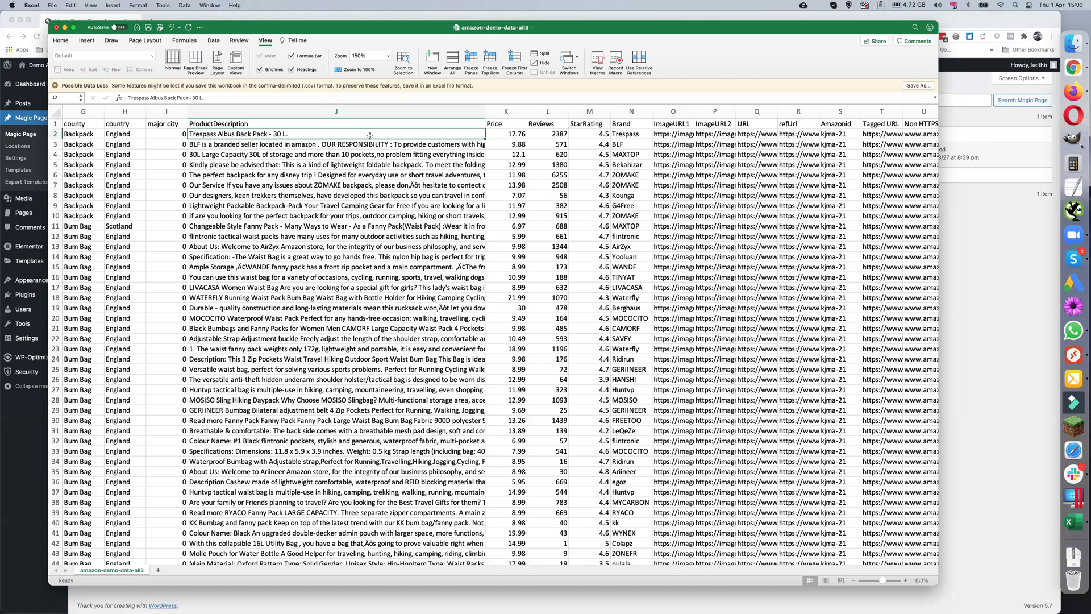
pyautogui.scroll(-1, 344, 164)
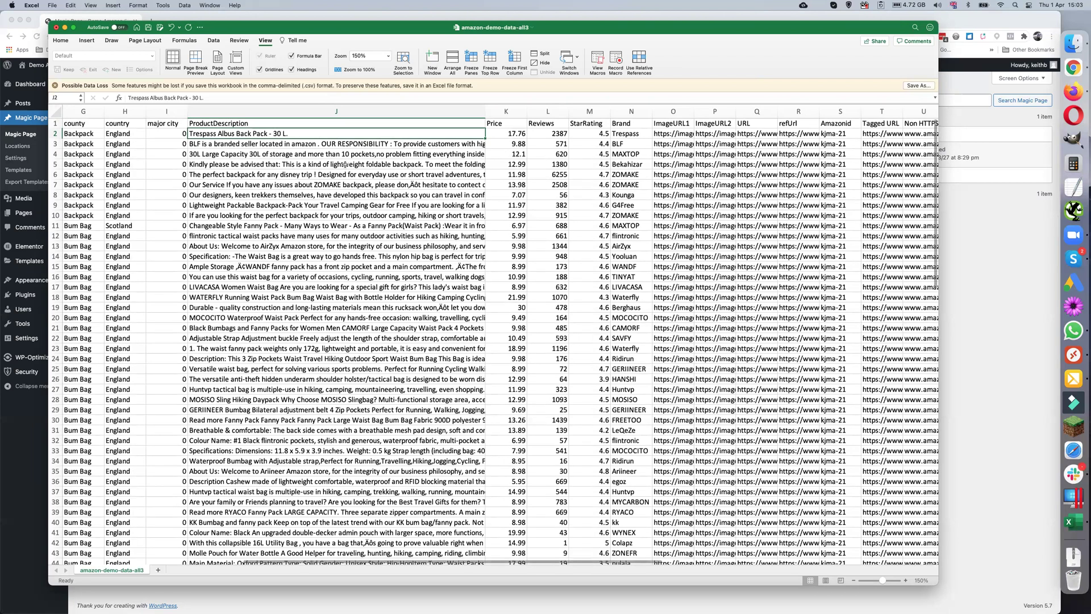
pyautogui.scroll(-5, 344, 164)
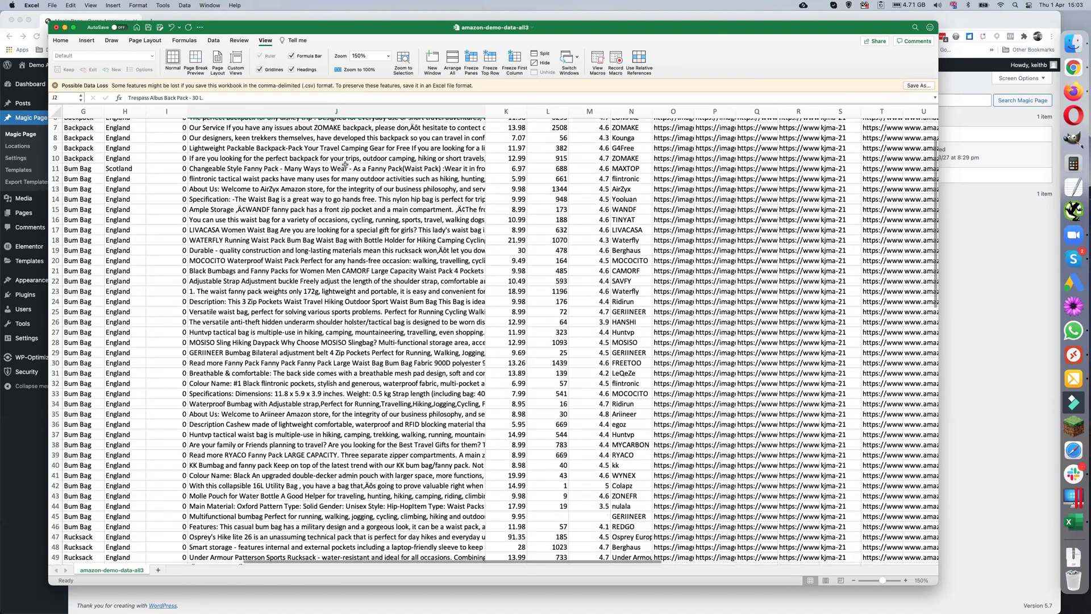
pyautogui.scroll(-10, 344, 165)
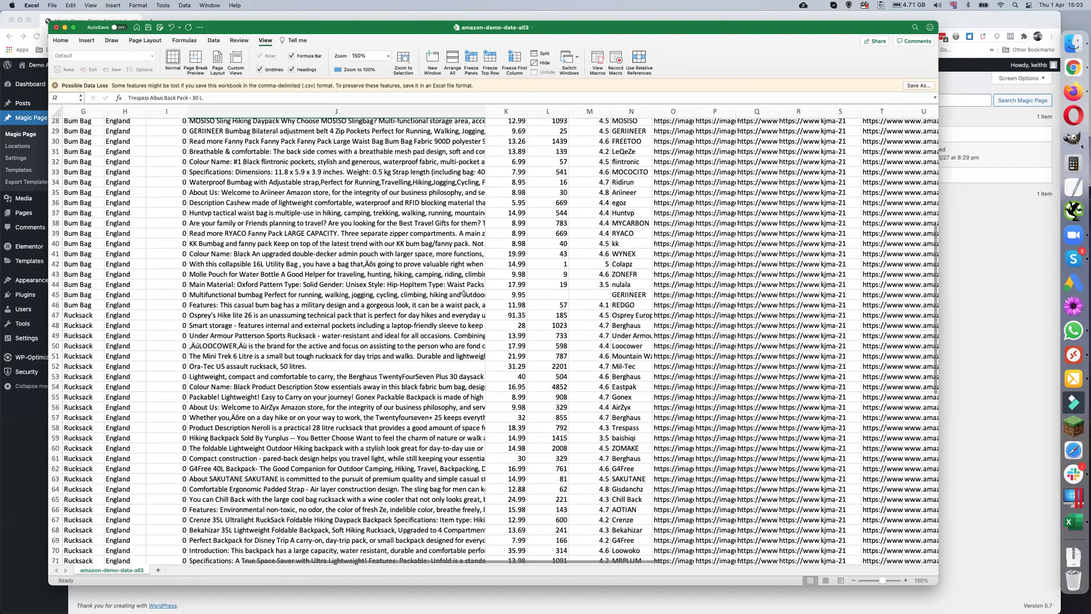
pyautogui.scroll(-10, 464, 294)
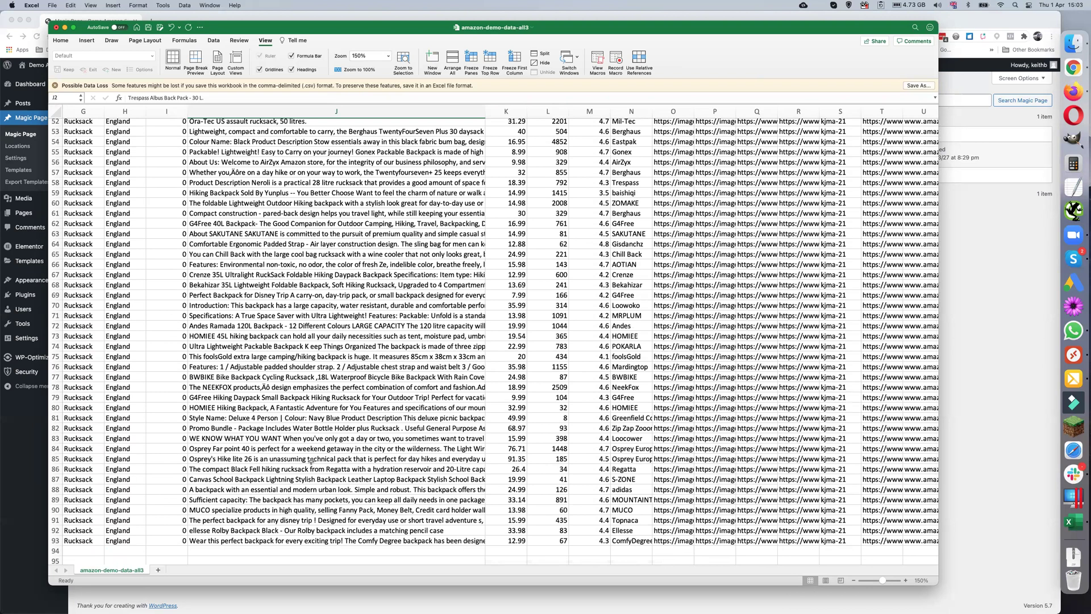
pyautogui.scroll(1, 311, 461)
pyautogui.scroll(2, 311, 461)
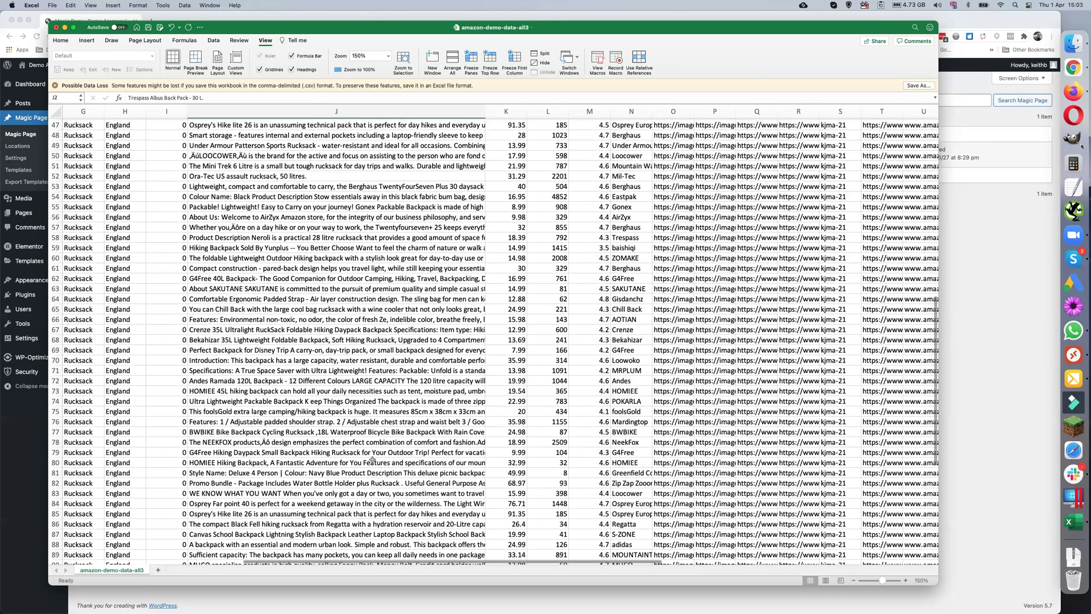
pyautogui.scroll(10, 375, 437)
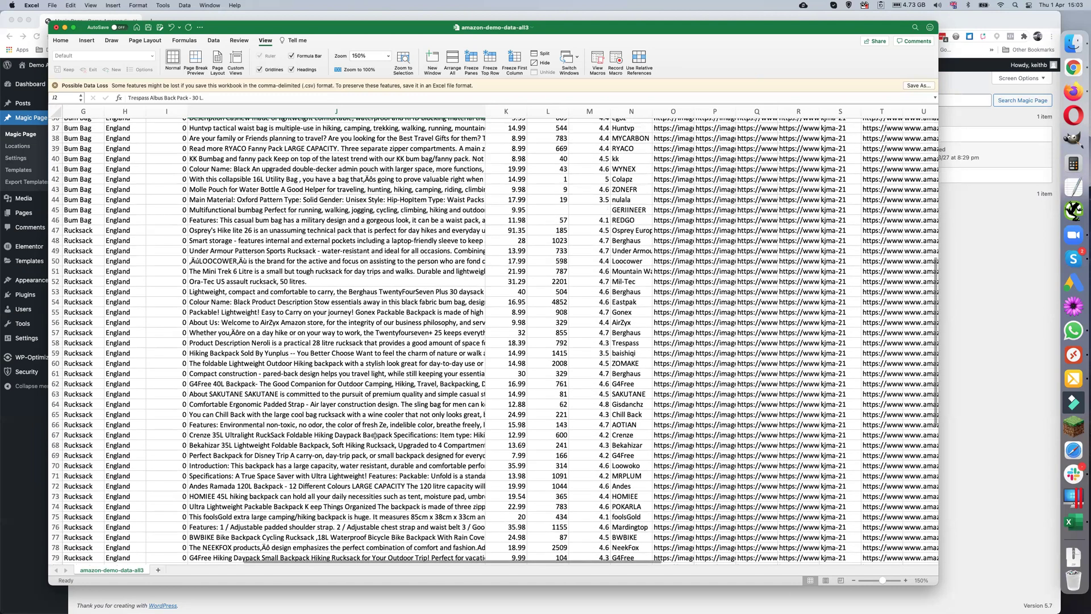
pyautogui.scroll(12, 375, 437)
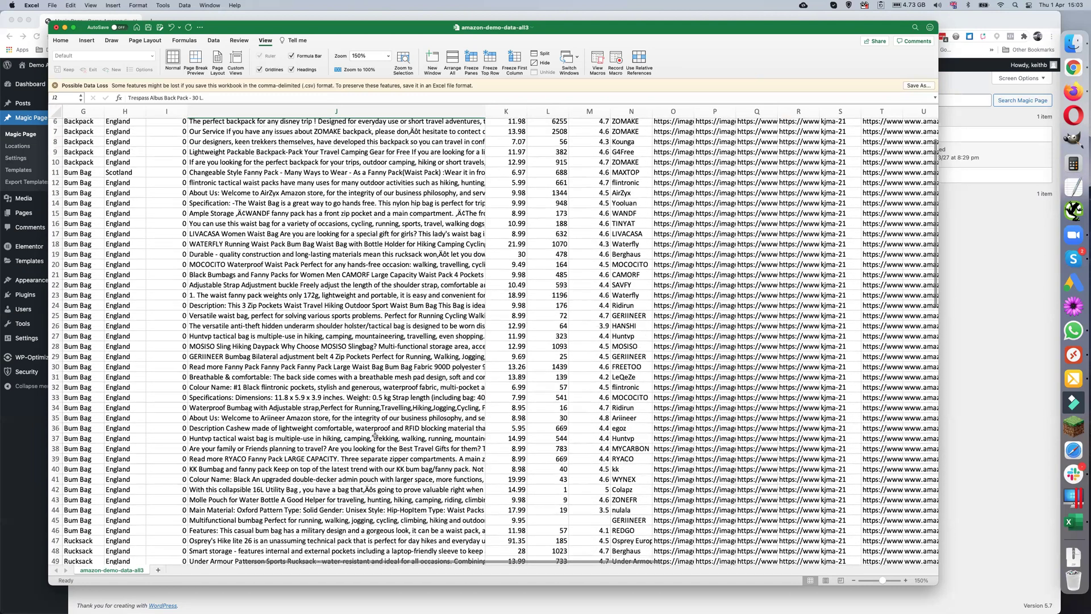
pyautogui.scroll(2, 351, 444)
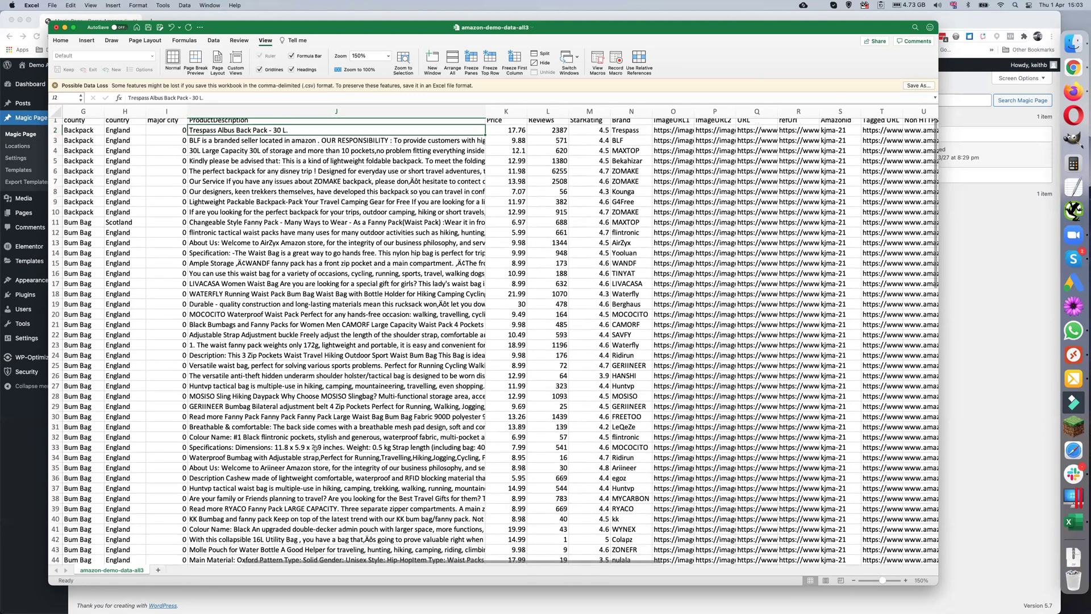
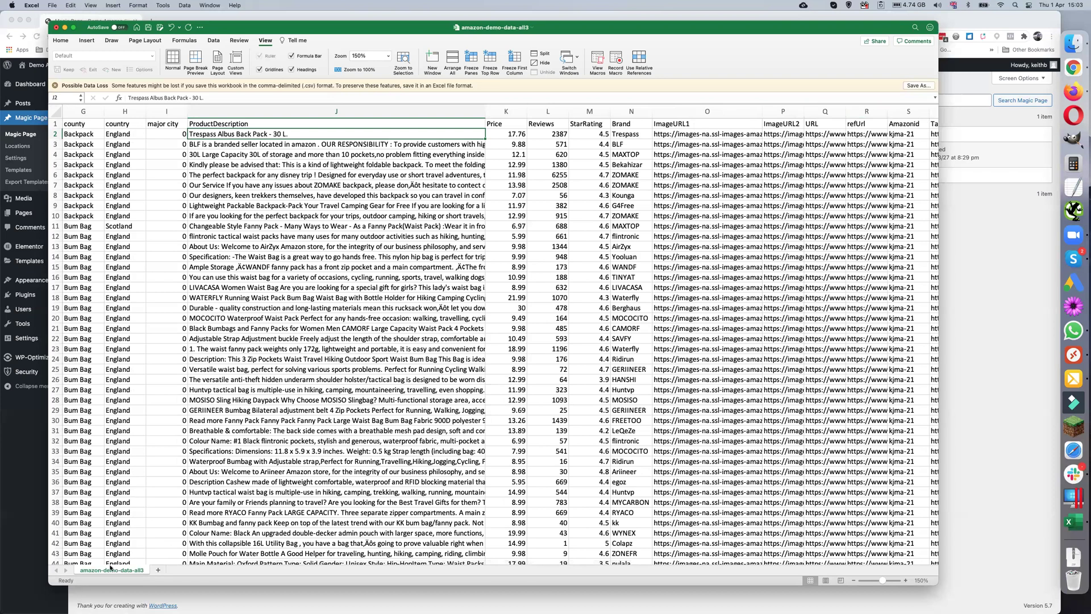
# - Widen the Tagged URL and Non HTTPS URL columns so more of their links shows, and return to the first columns
pyautogui.moveTo(295, 561); pyautogui.dragTo(466, 563)
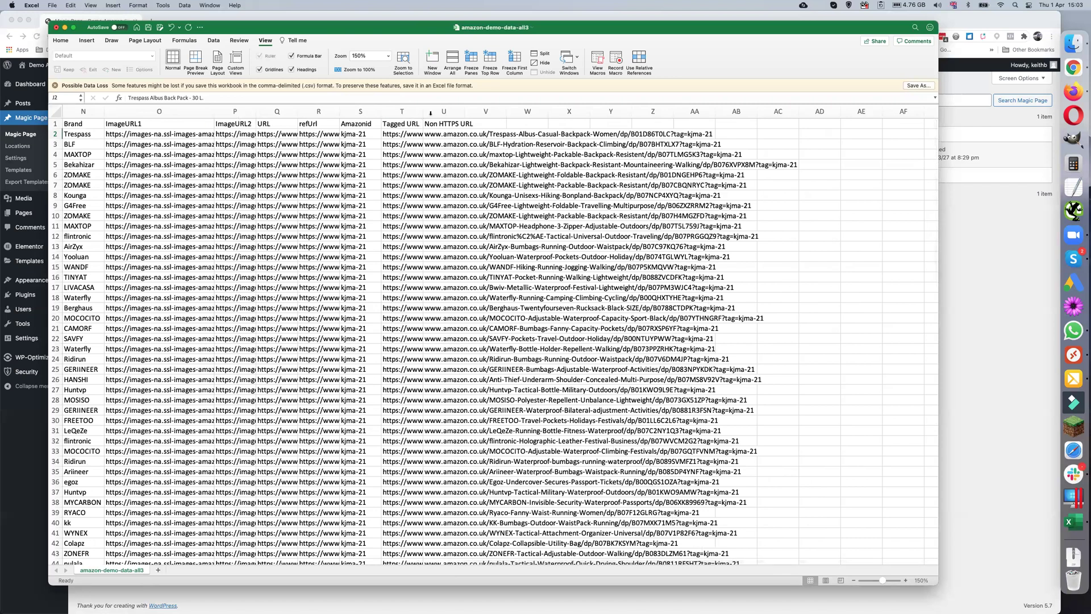
pyautogui.moveTo(423, 112); pyautogui.dragTo(837, 107)
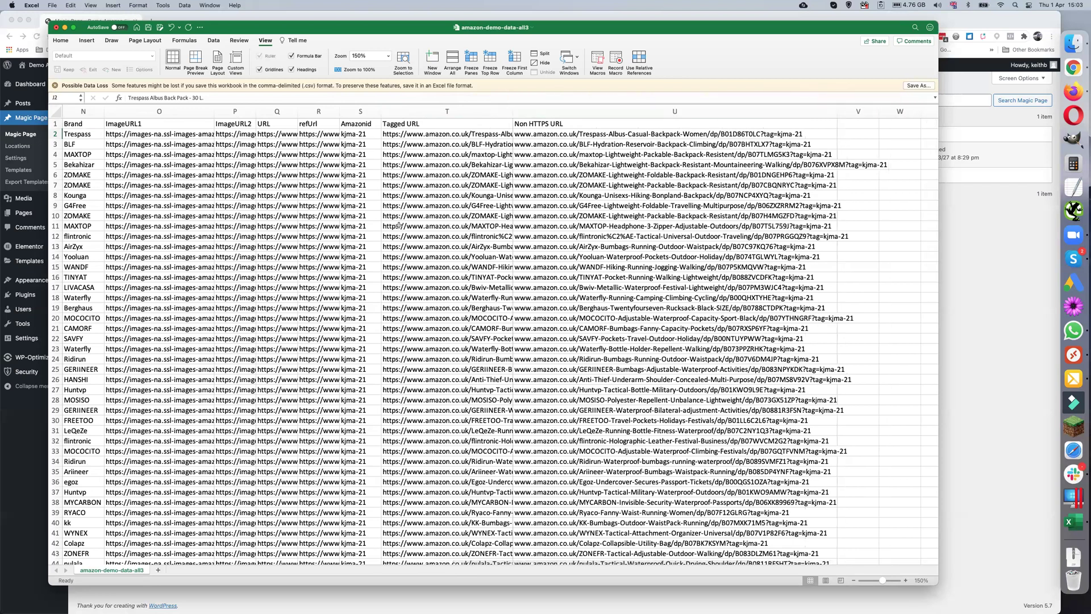
pyautogui.moveTo(548, 565); pyautogui.dragTo(68, 555)
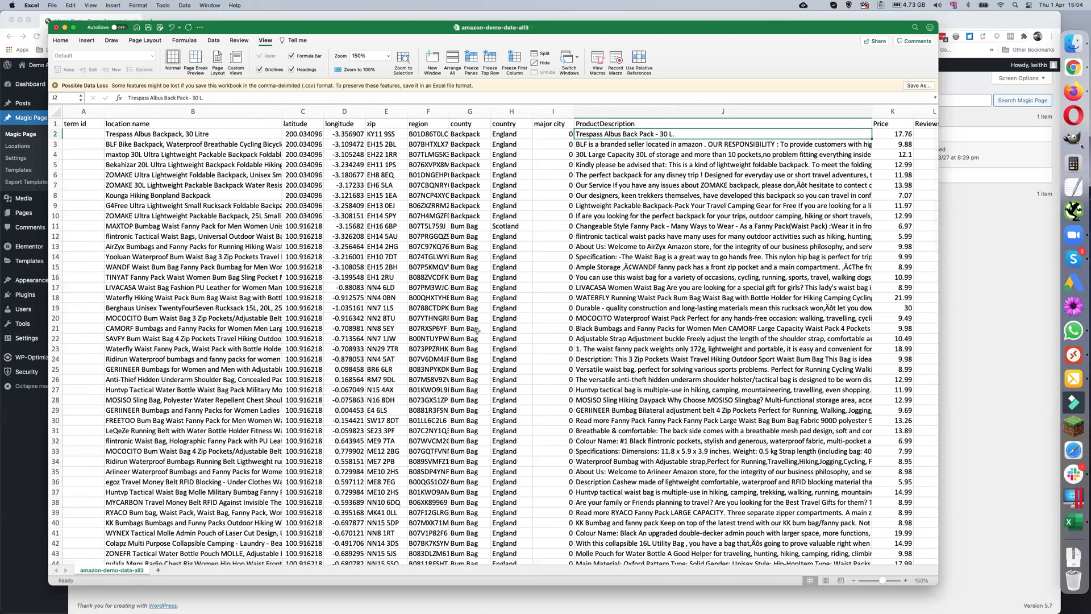
# - Switch to Chrome, open the test Magic Page in Elementor in a new tab, and review its shortcode layout
pyautogui.click(976, 319)
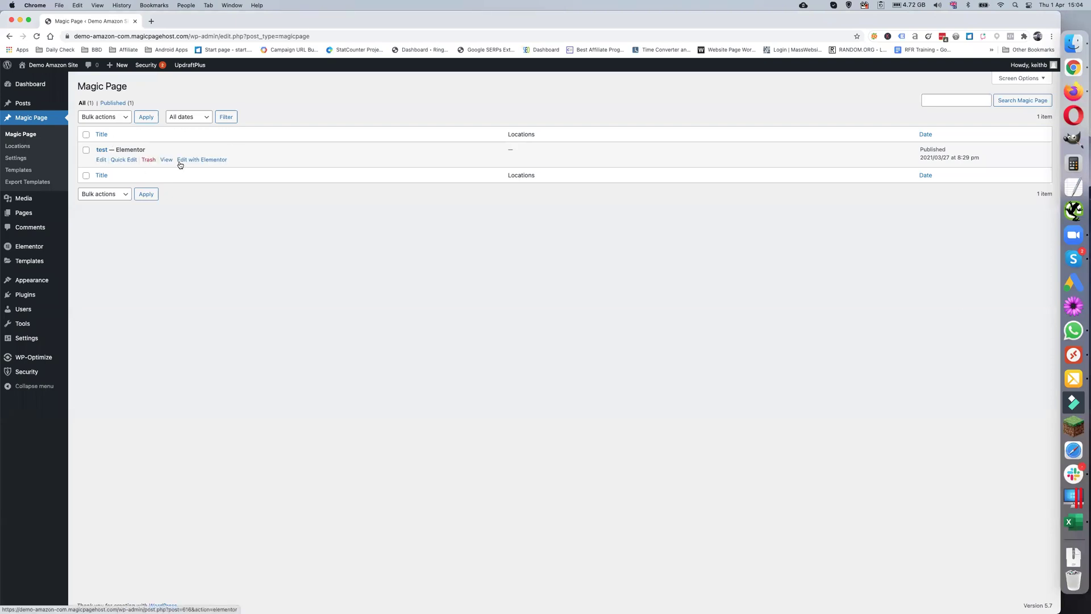
pyautogui.rightClick(183, 161)
pyautogui.click(202, 165)
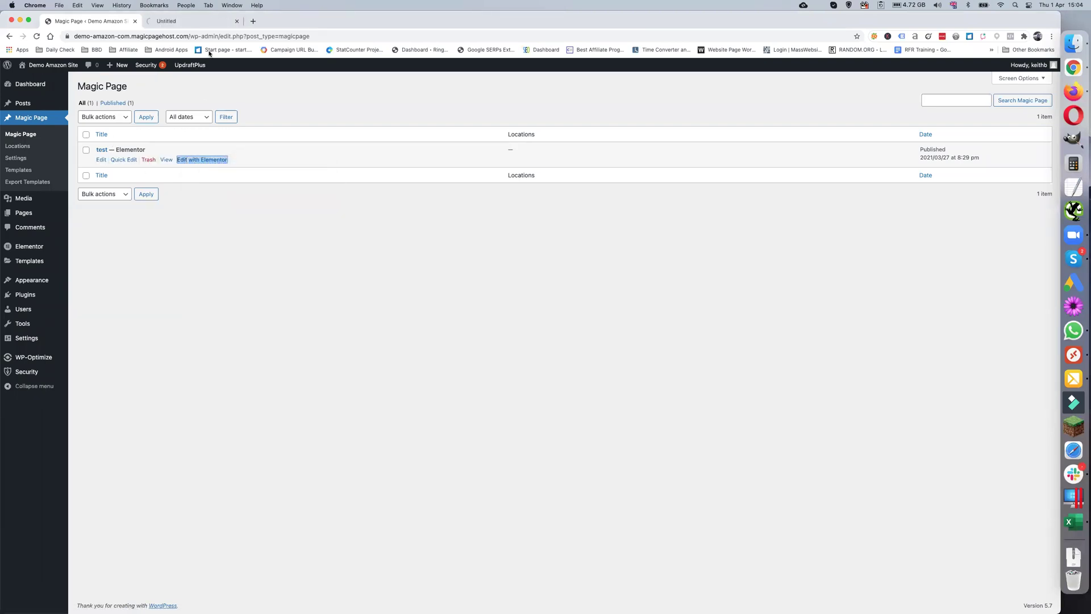
pyautogui.click(189, 19)
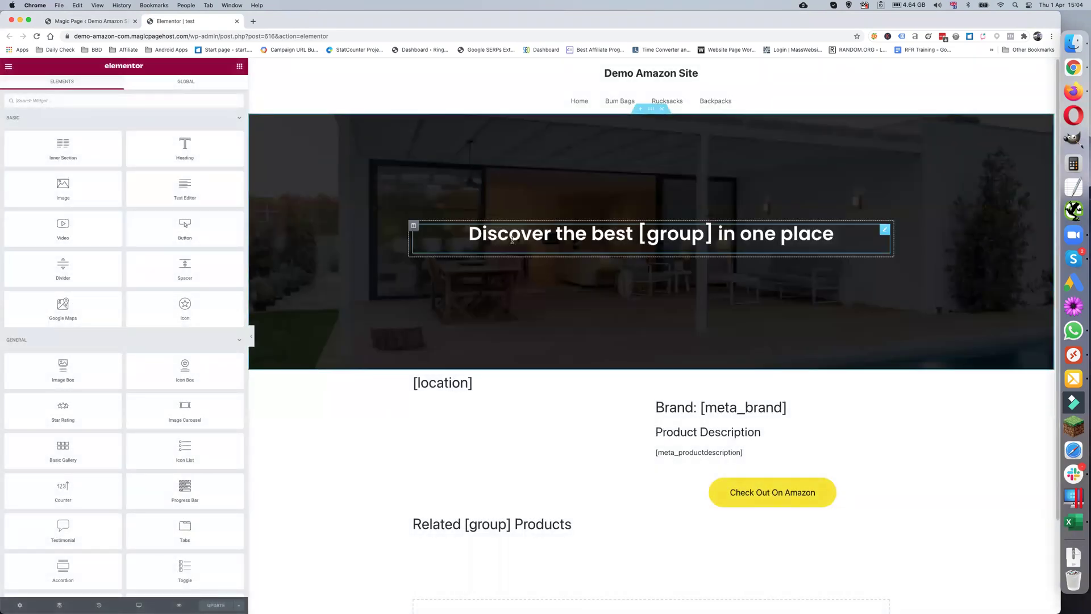
pyautogui.scroll(-1, 486, 270)
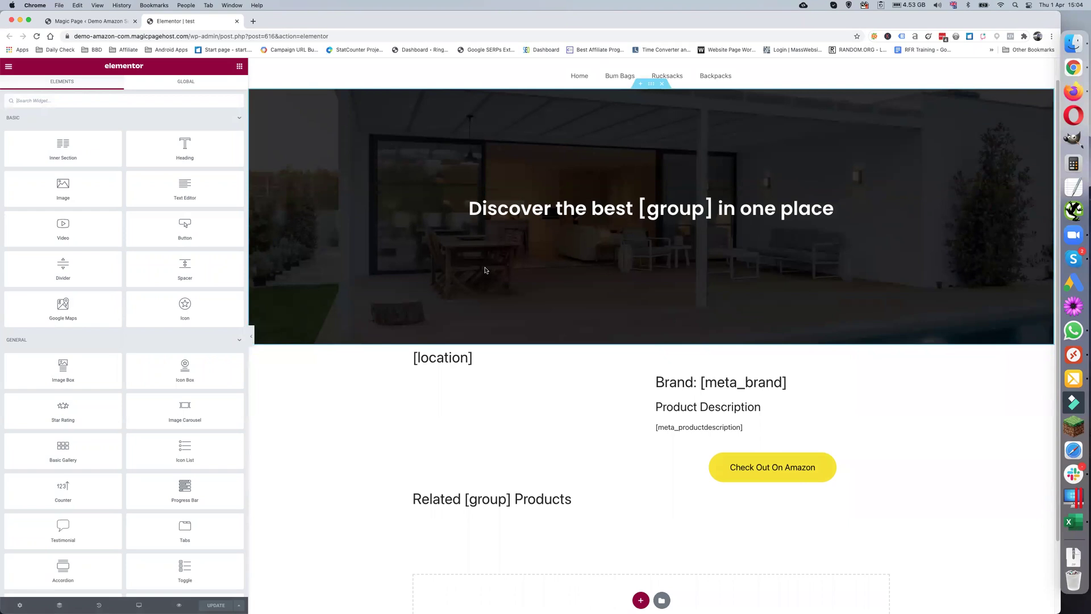
pyautogui.scroll(-3, 486, 270)
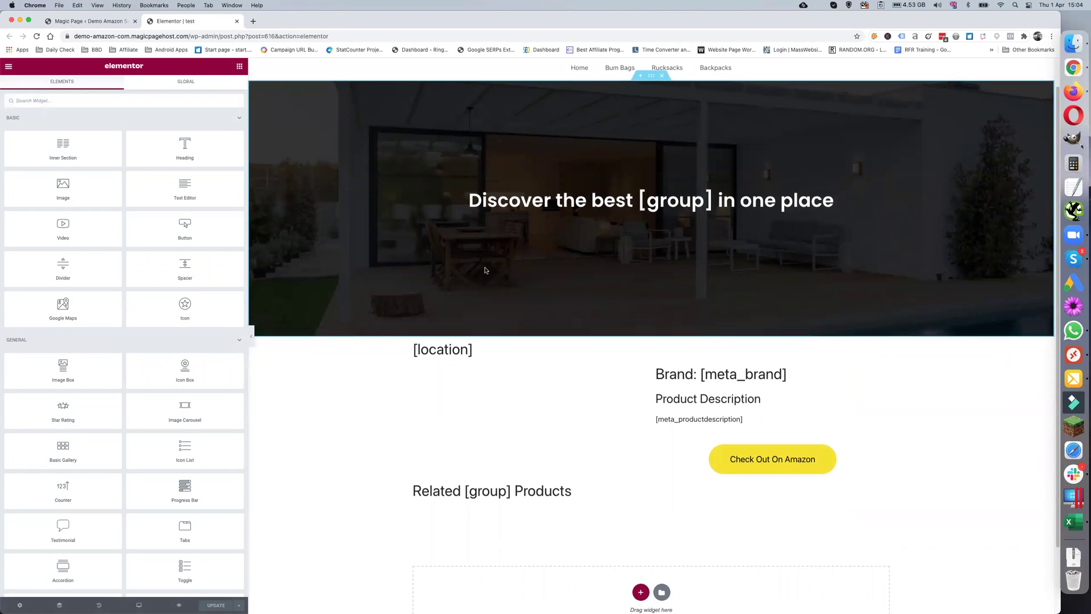
pyautogui.scroll(4, 486, 270)
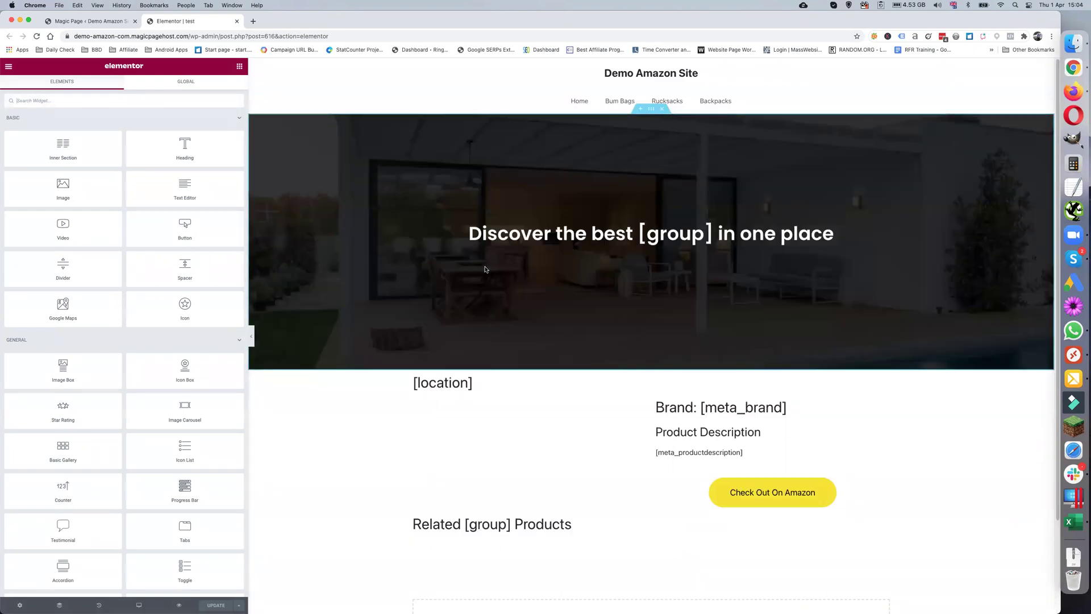
# - Open the Home page from the Pages list in Elementor in a new tab, review its full layout, and compare it with the test template
pyautogui.click(109, 23)
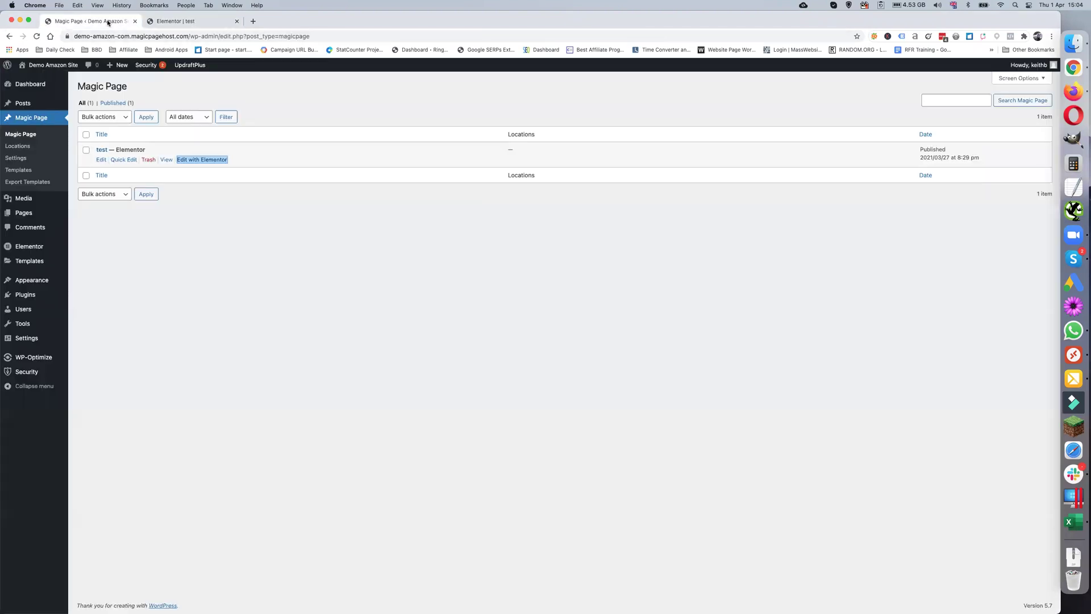
pyautogui.moveTo(33, 260)
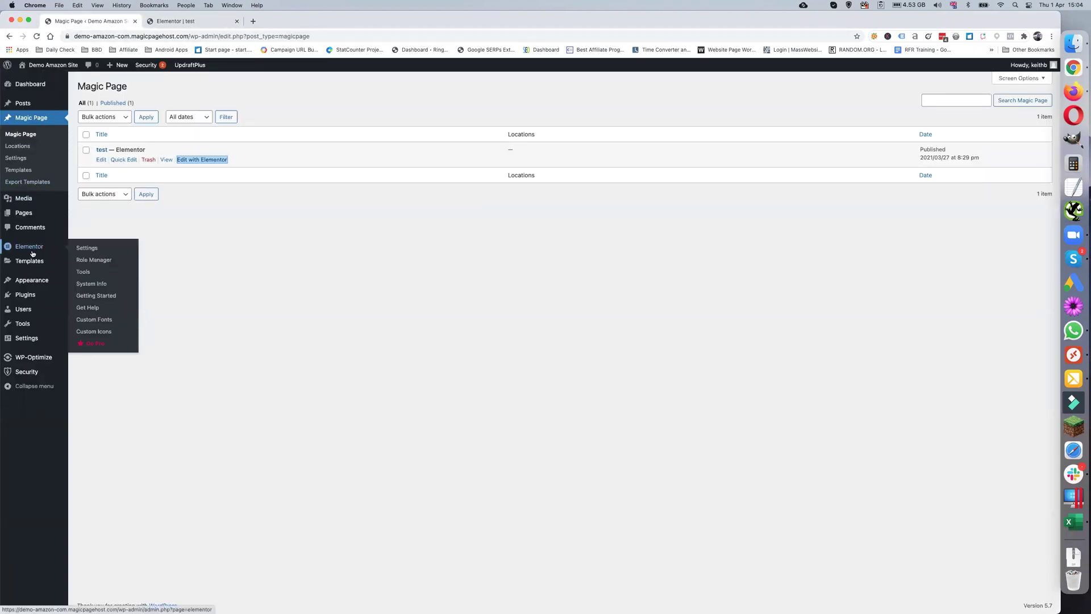
pyautogui.click(90, 215)
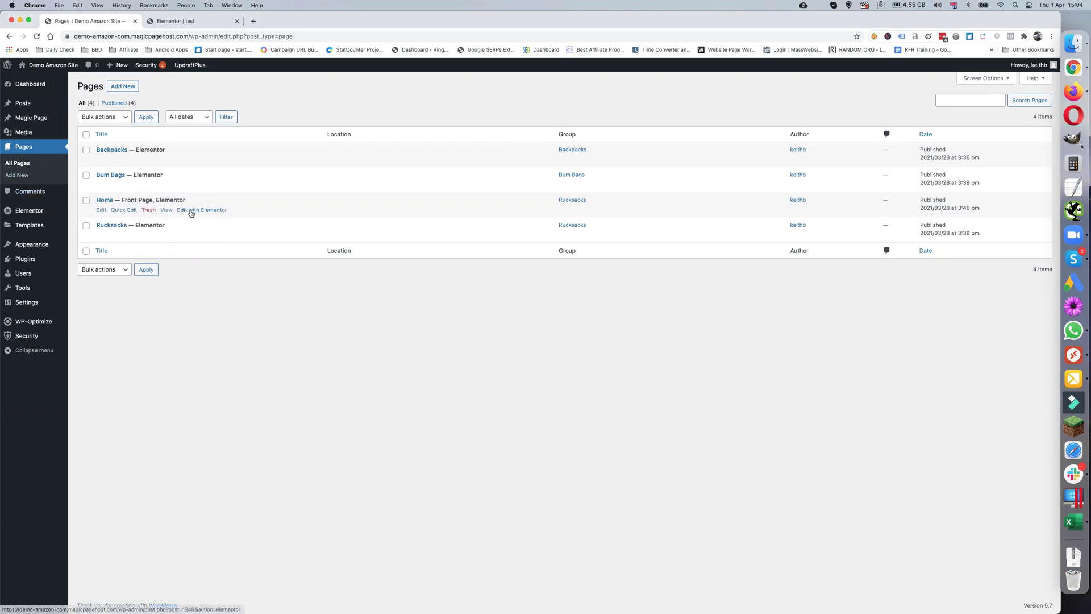
pyautogui.rightClick(194, 210)
pyautogui.click(211, 218)
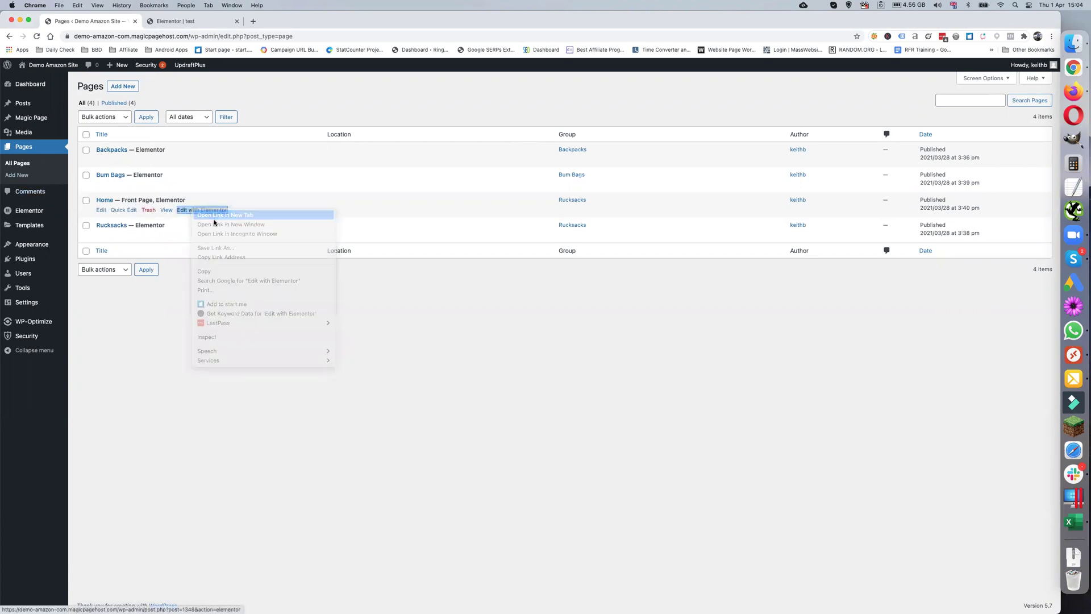
pyautogui.click(298, 22)
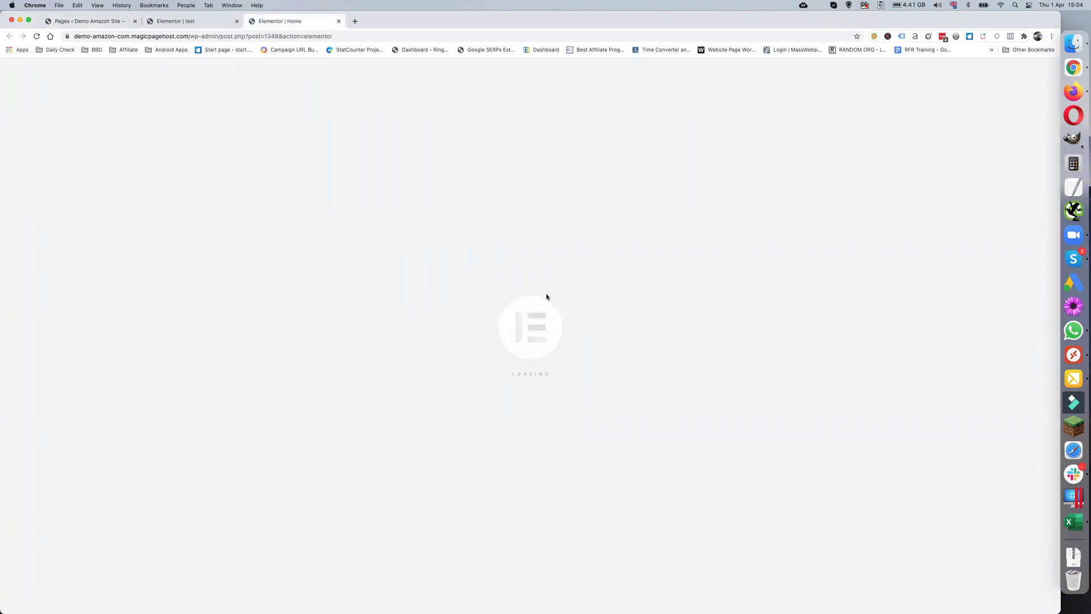
pyautogui.scroll(-1, 534, 302)
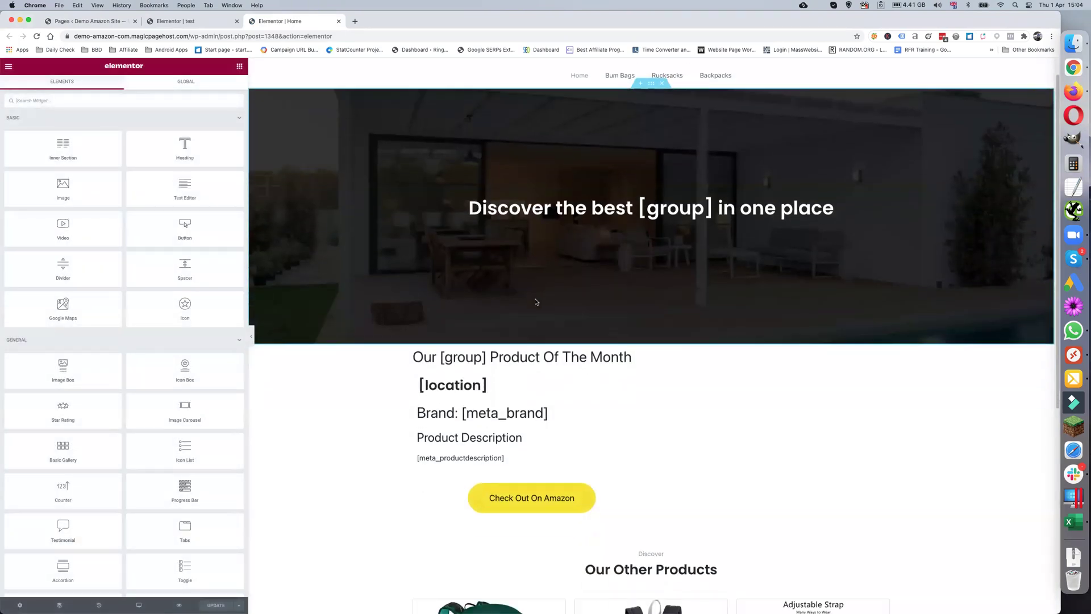
pyautogui.scroll(-6, 535, 302)
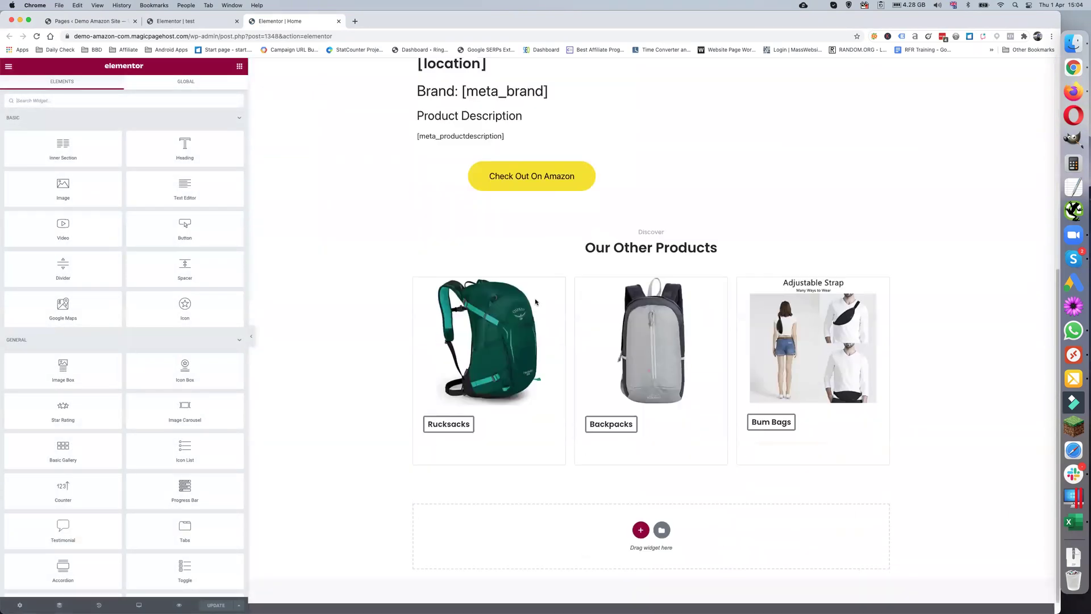
pyautogui.scroll(-1, 568, 421)
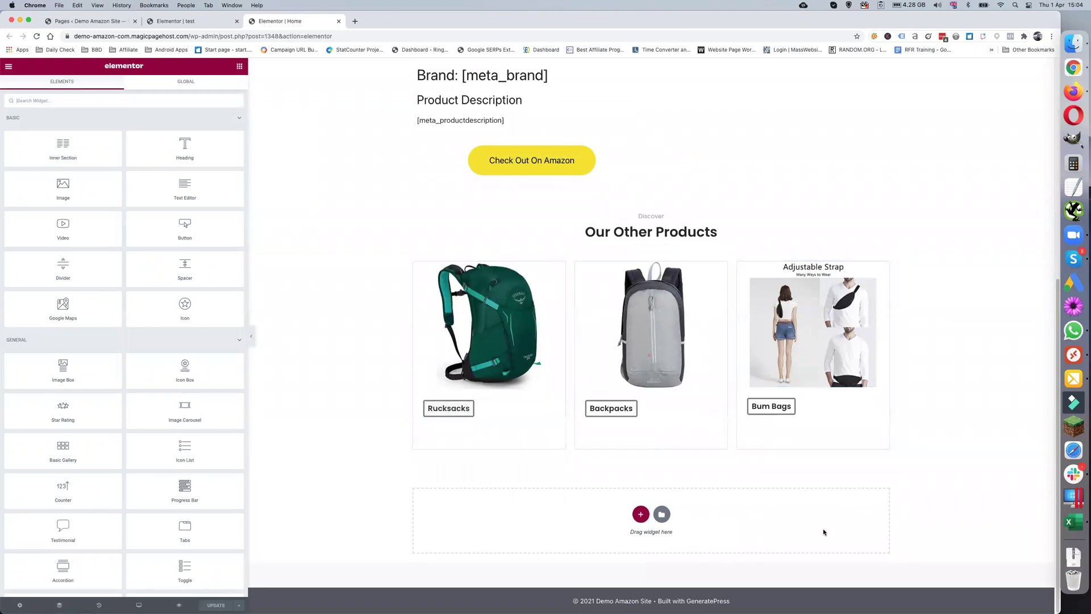
pyautogui.scroll(7, 824, 532)
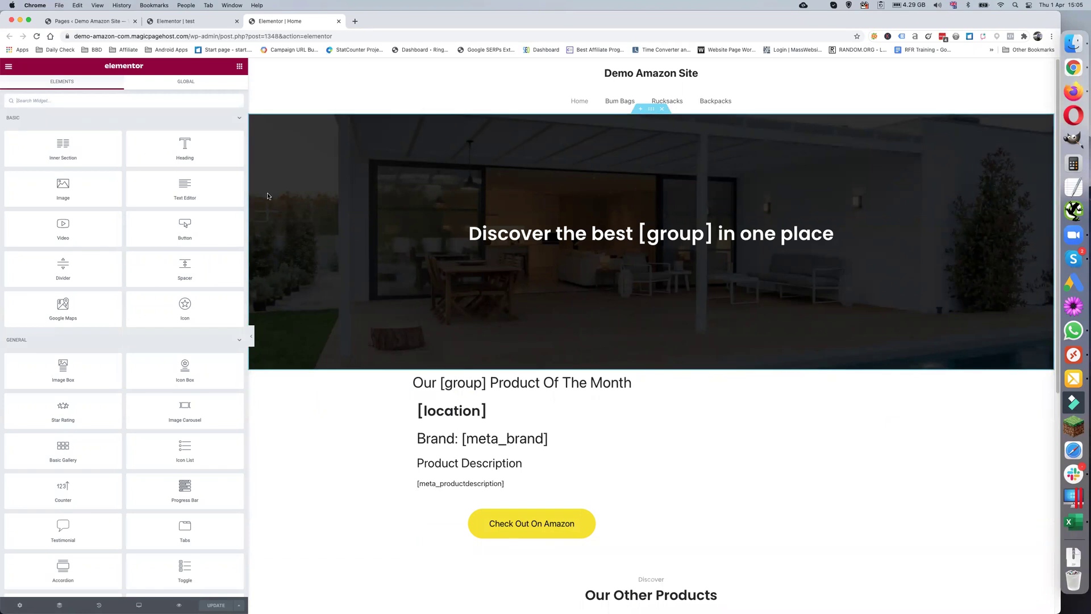
pyautogui.click(182, 21)
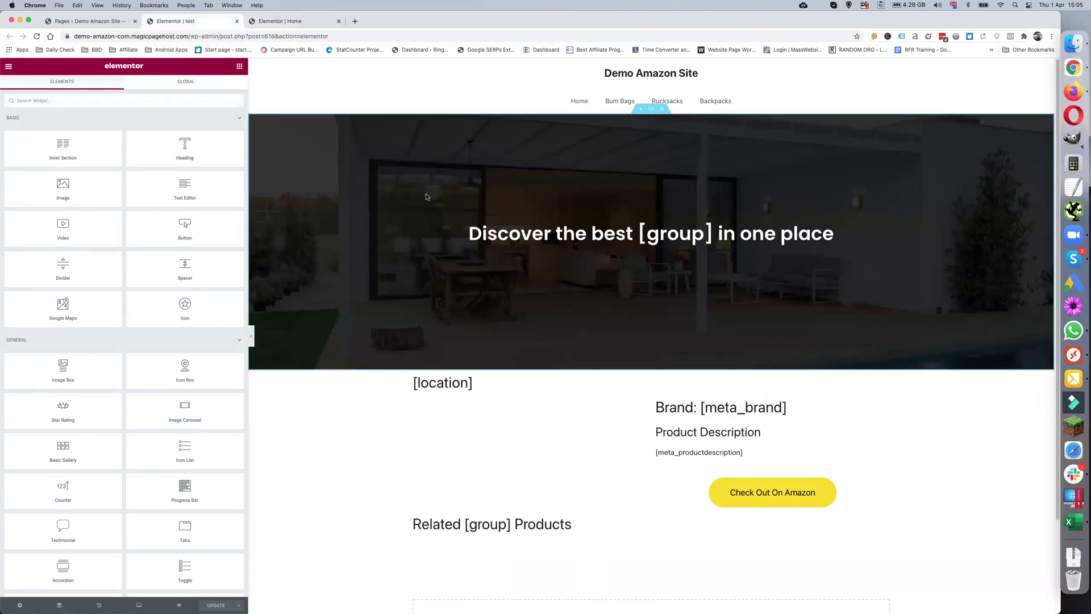
# - Open the Import - Export page from the Magic Page plugin's settings
pyautogui.click(104, 22)
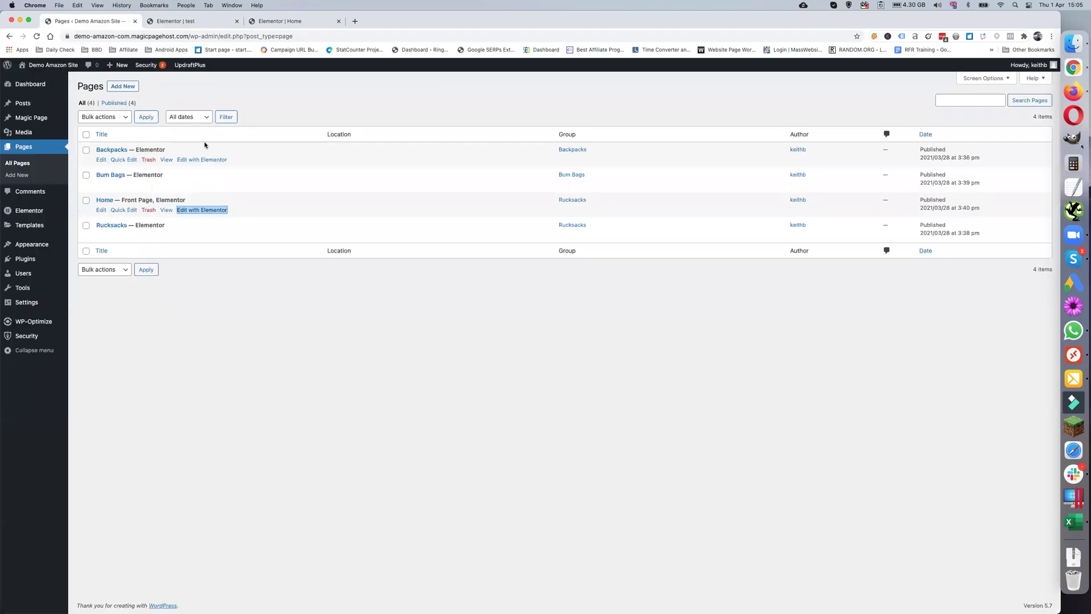
pyautogui.moveTo(30, 118)
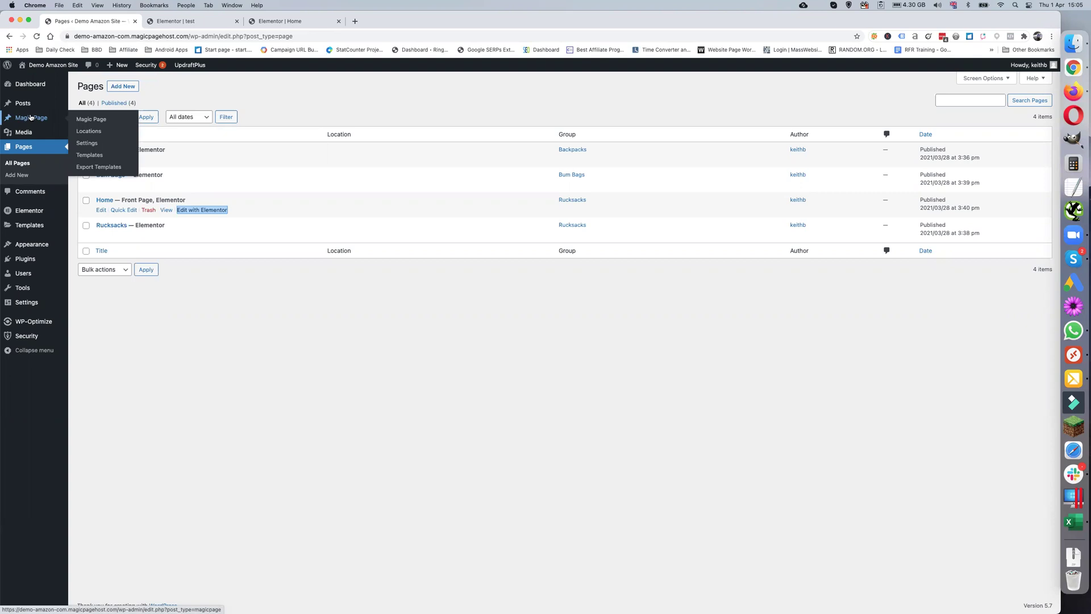
pyautogui.click(92, 144)
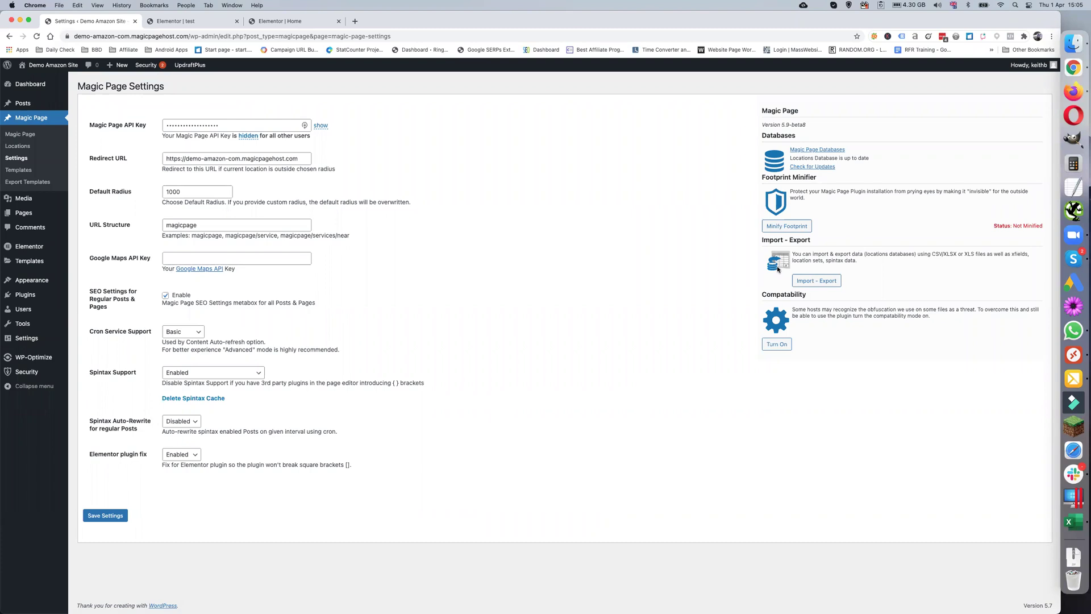
pyautogui.click(813, 281)
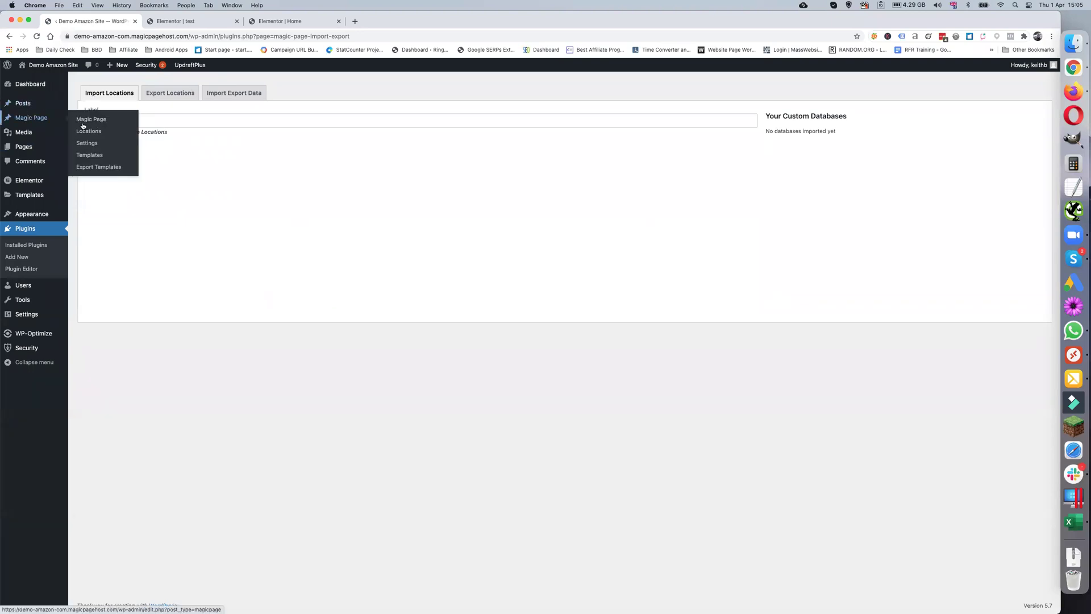
# - Check the Magic Page Locations list and return through the plugin settings to the Import Locations form
pyautogui.click(95, 131)
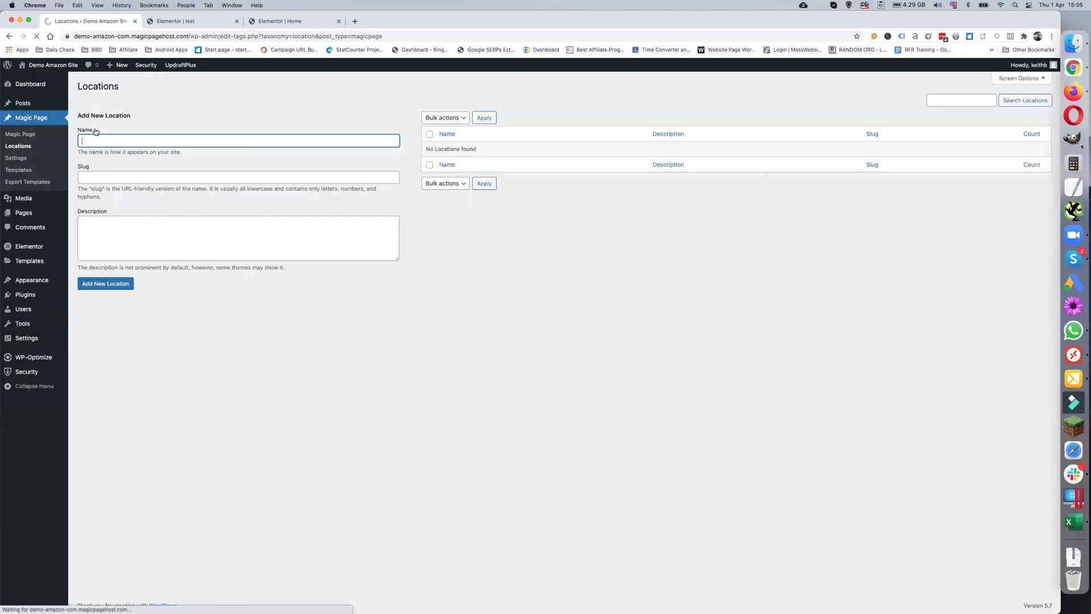
pyautogui.click(22, 161)
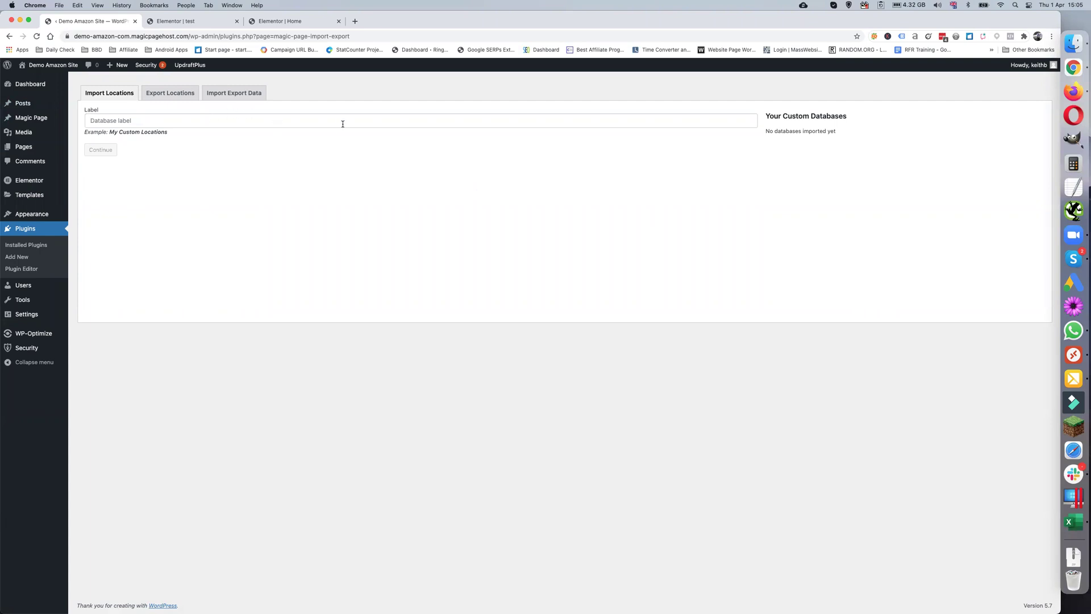
# - Create a location database labelled "Amazon Demo Data", upload amazon-demo-data-all3.csv from Finder and process its import
pyautogui.write('Amazon Demo Data')
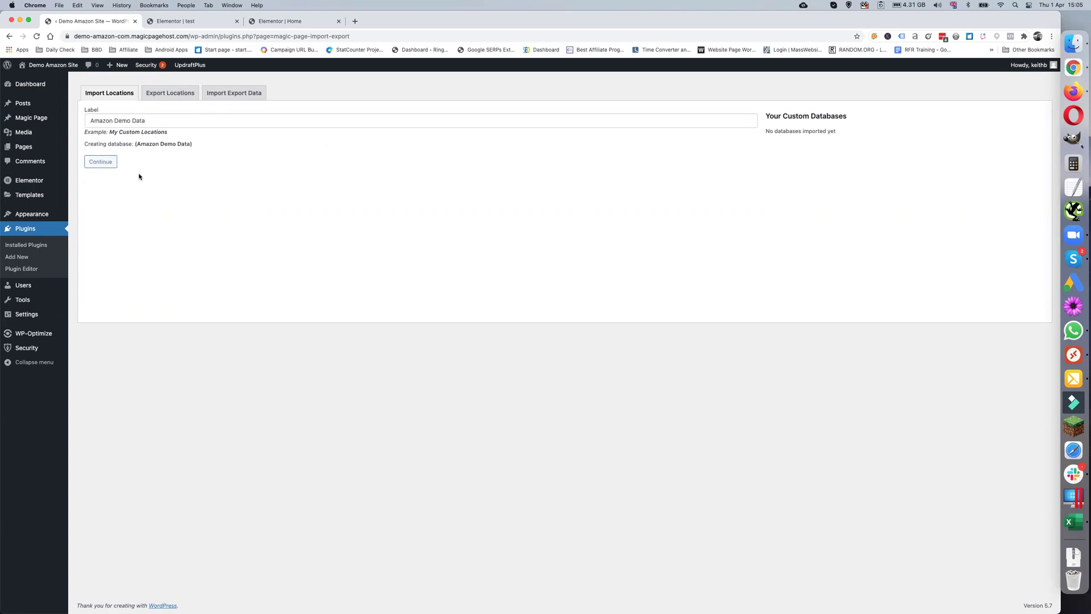
pyautogui.click(102, 161)
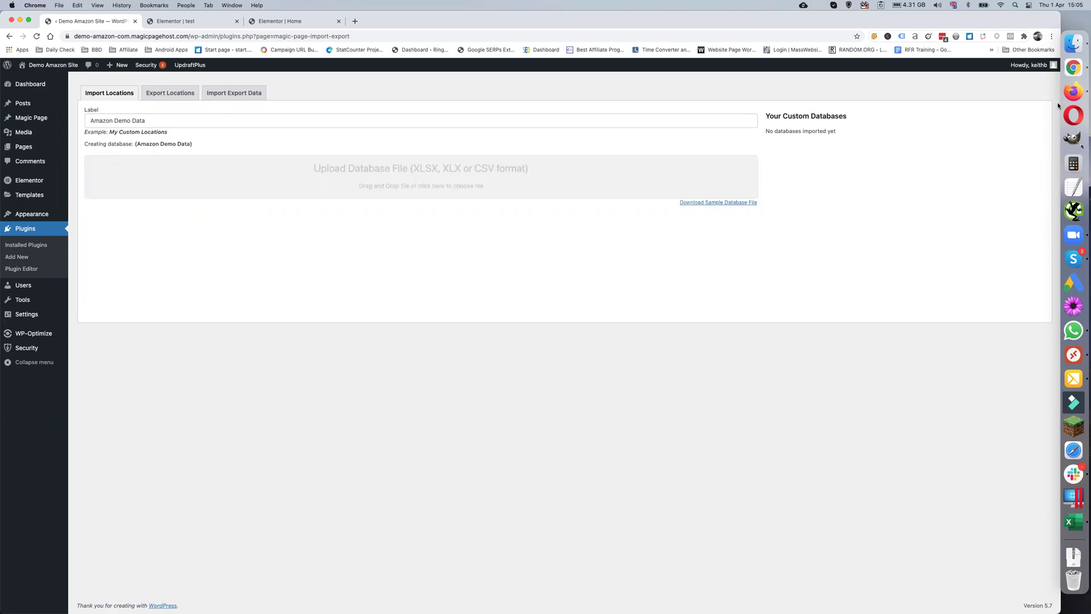
pyautogui.click(1076, 41)
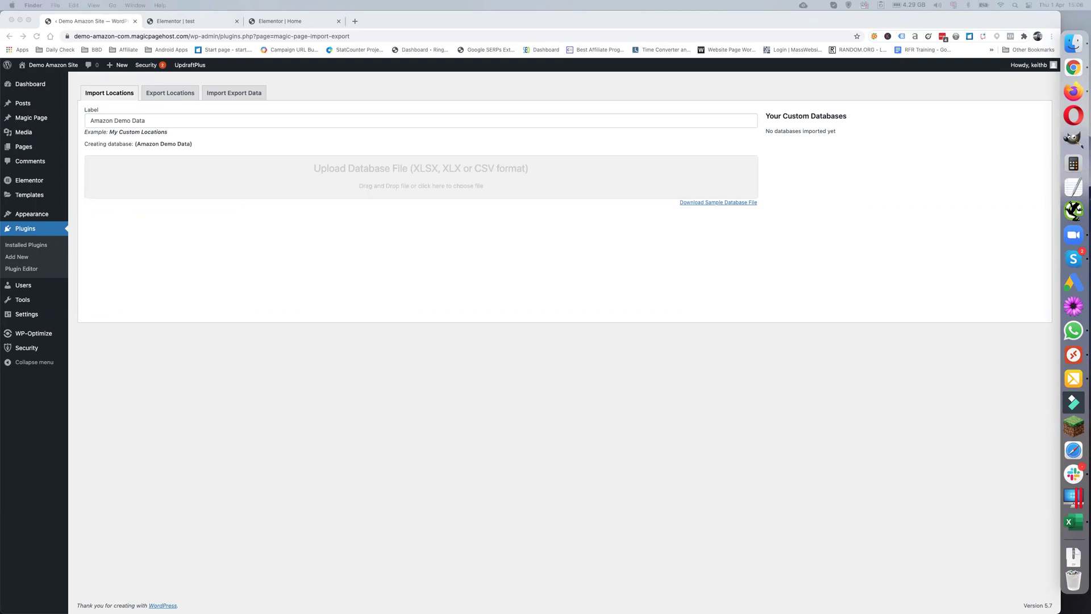
pyautogui.moveTo(68, 132); pyautogui.dragTo(474, 187)
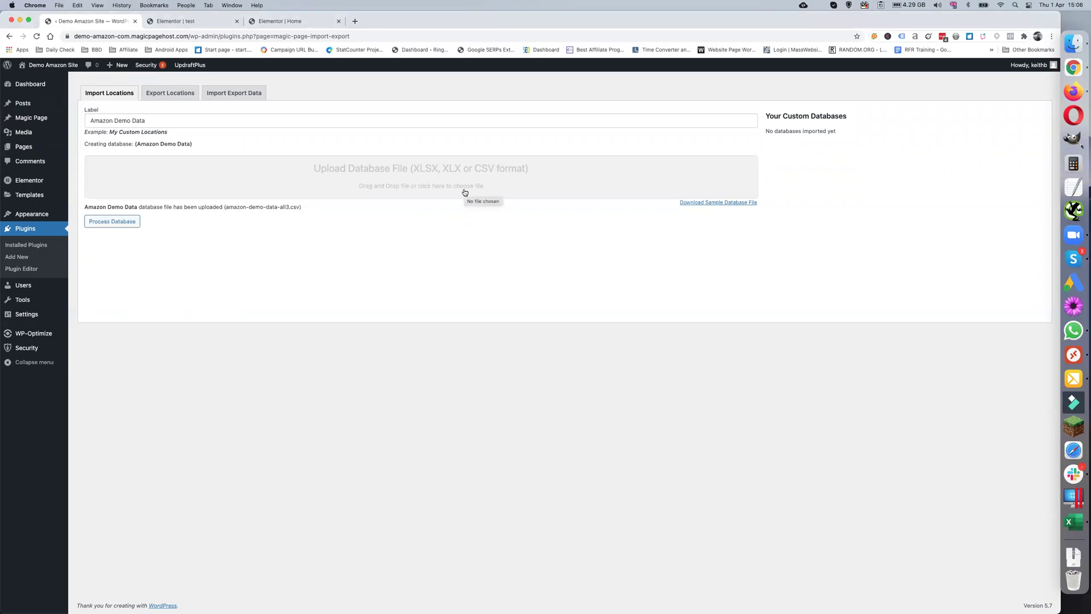
pyautogui.click(119, 223)
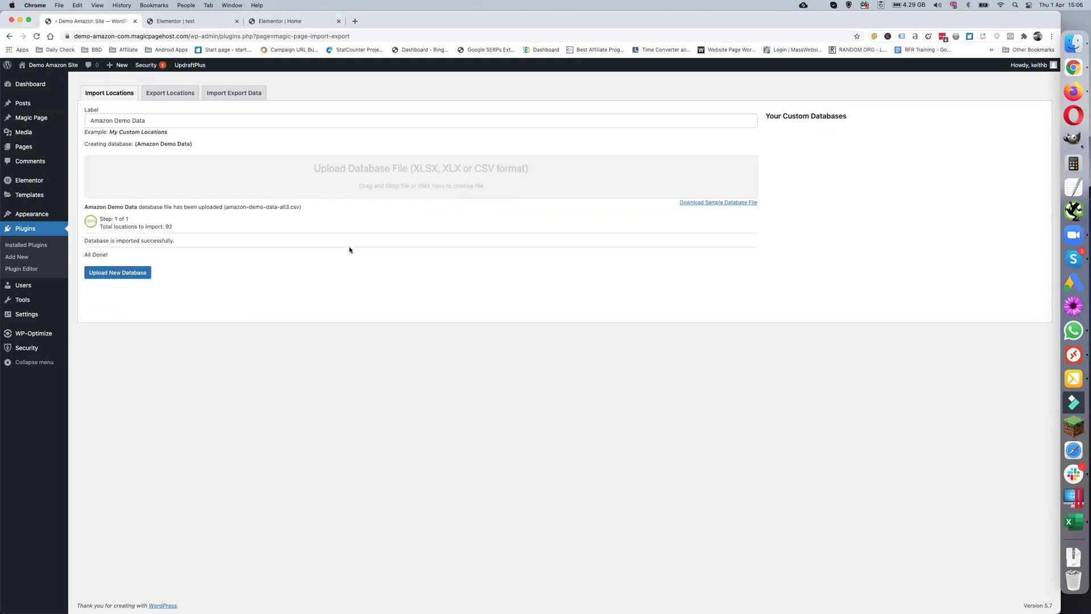
# - Open the Magic Page Locations list and rename the first location to "Adidas Ac Class Bp Sports Backpack"
pyautogui.moveTo(51, 118)
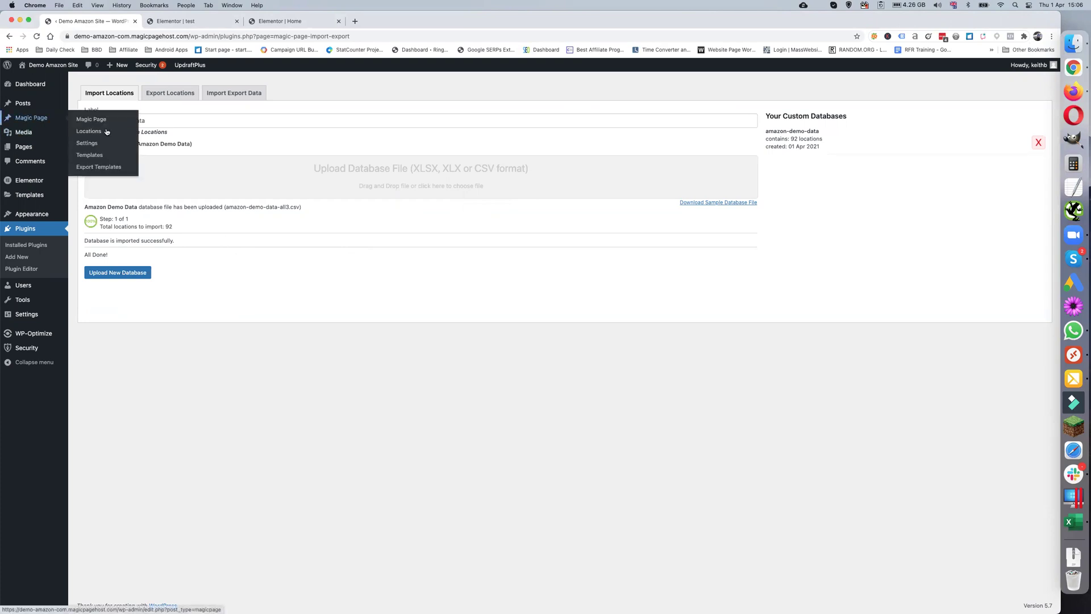
pyautogui.click(81, 134)
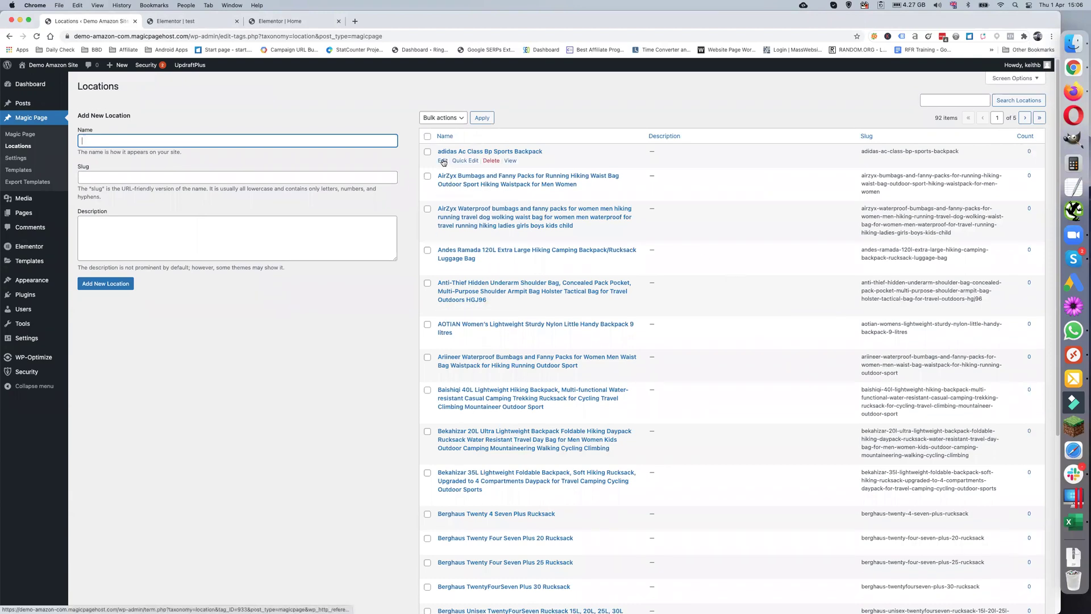
pyautogui.click(460, 161)
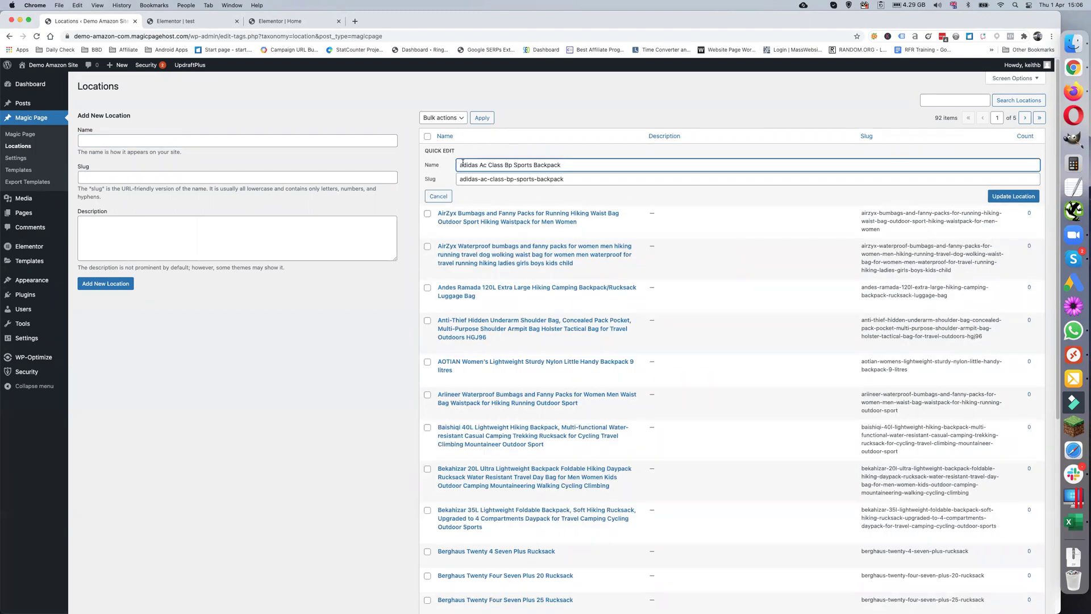
pyautogui.press('BackSpace')
pyautogui.write('A')
pyautogui.click(999, 196)
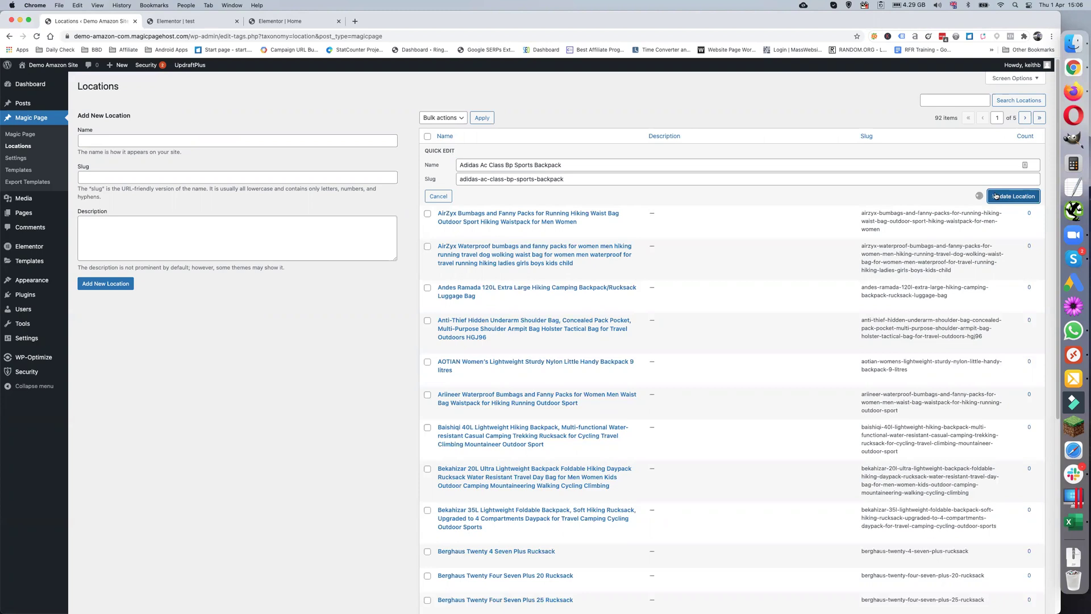
# - Look through the imported product locations and open the test Magic Page in its WordPress edit screen
pyautogui.scroll(-1, 549, 227)
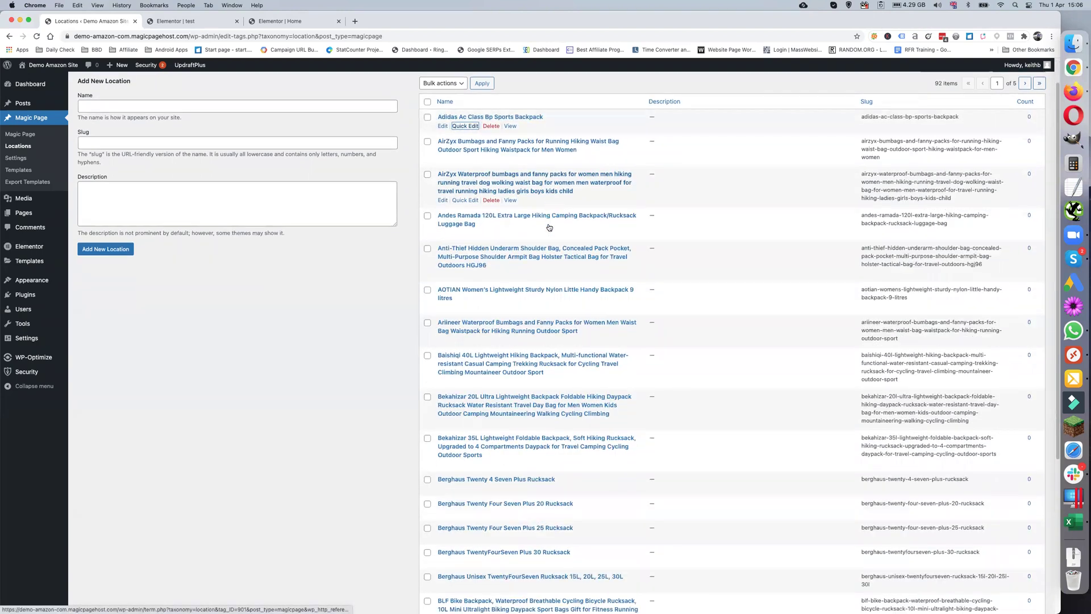
pyautogui.scroll(-6, 549, 227)
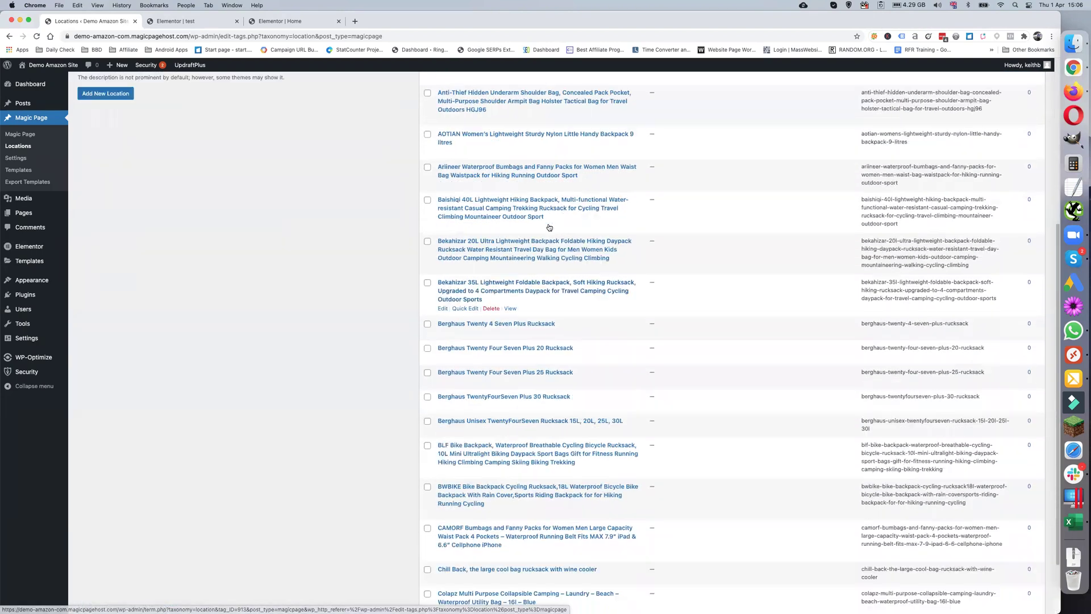
pyautogui.scroll(6, 549, 227)
pyautogui.scroll(1, 549, 227)
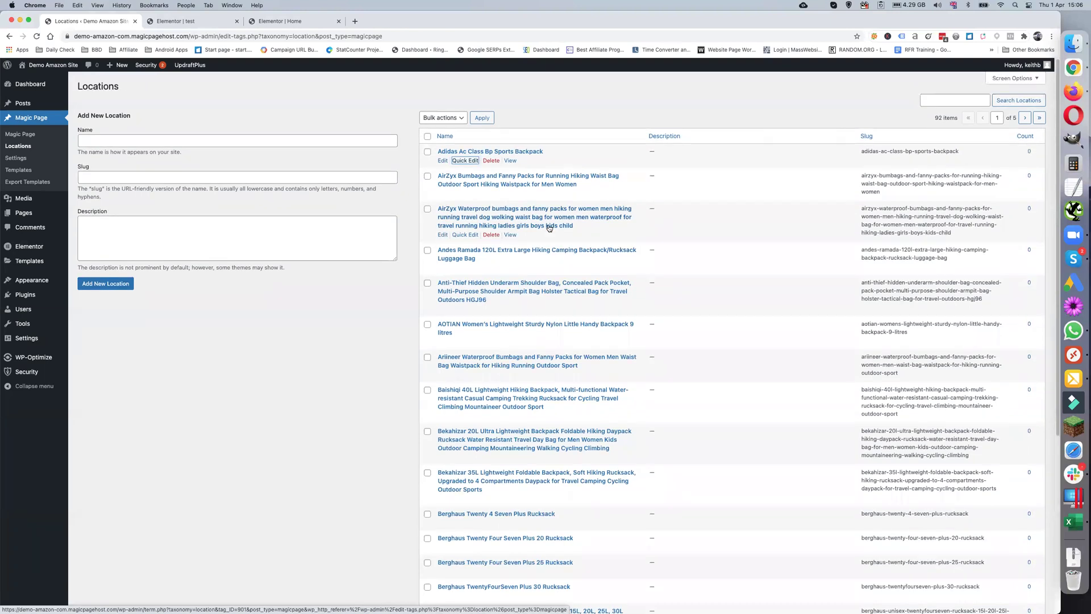
pyautogui.scroll(-7, 549, 227)
pyautogui.scroll(7, 541, 231)
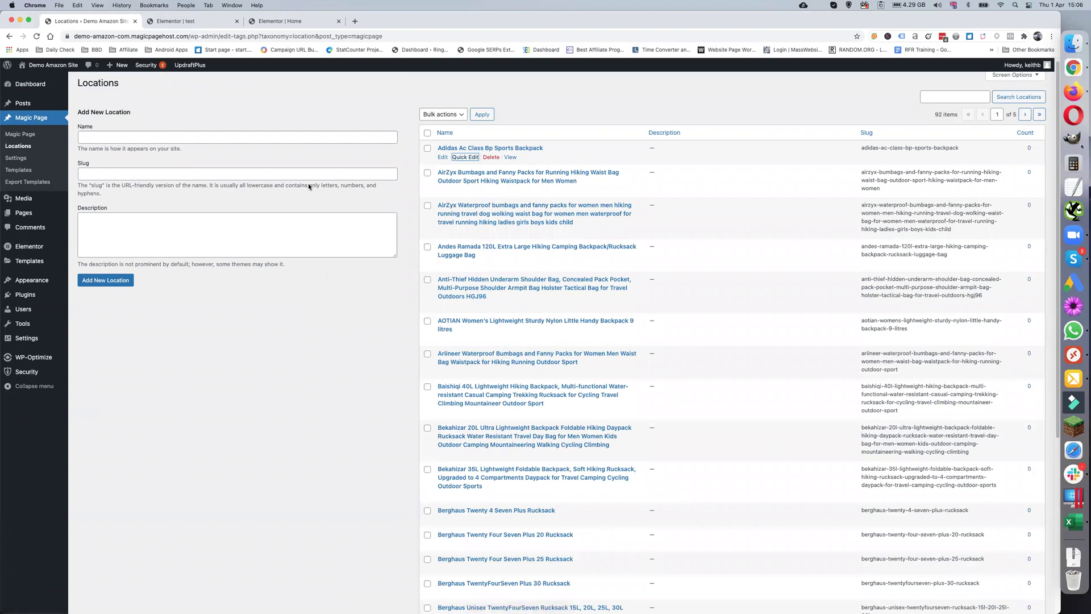
pyautogui.click(28, 136)
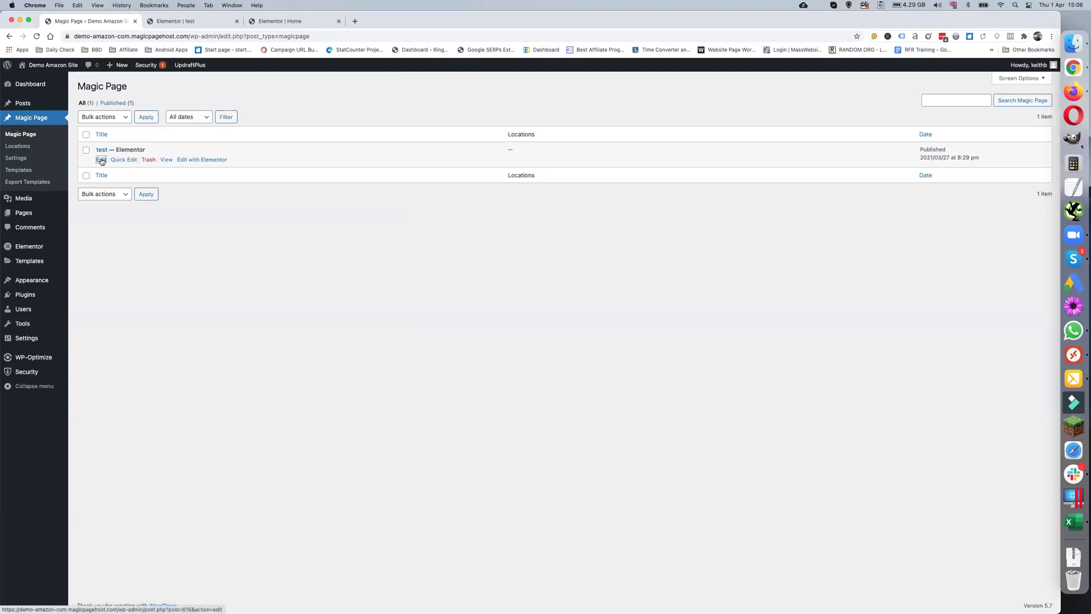
pyautogui.click(102, 161)
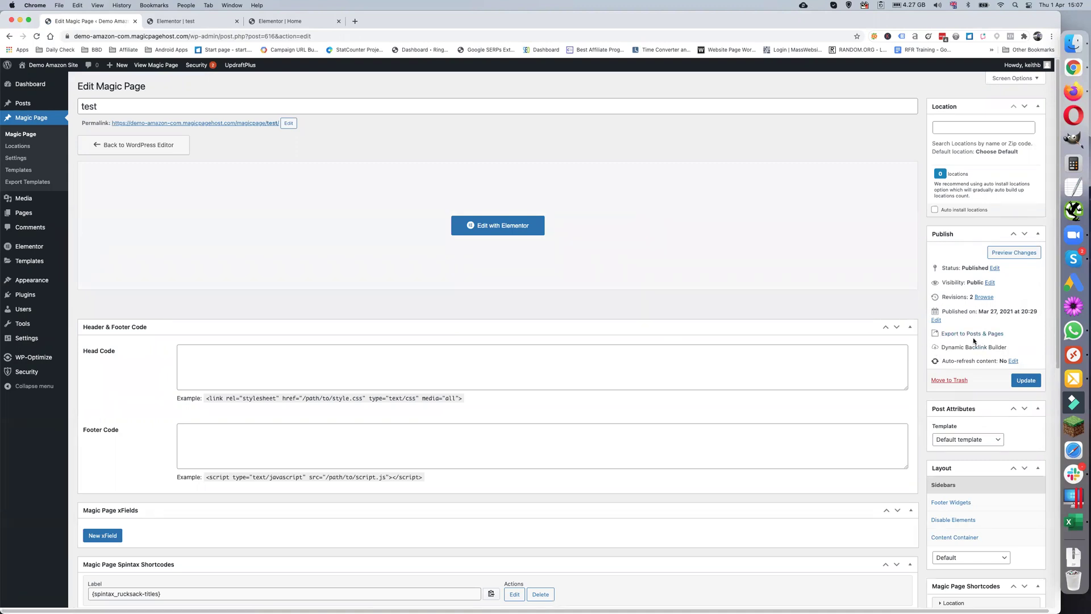
# - Examine the Location and Cities groups of the Magic Page shortcodes, including the custom meta fields, on the test page
pyautogui.scroll(-2, 915, 365)
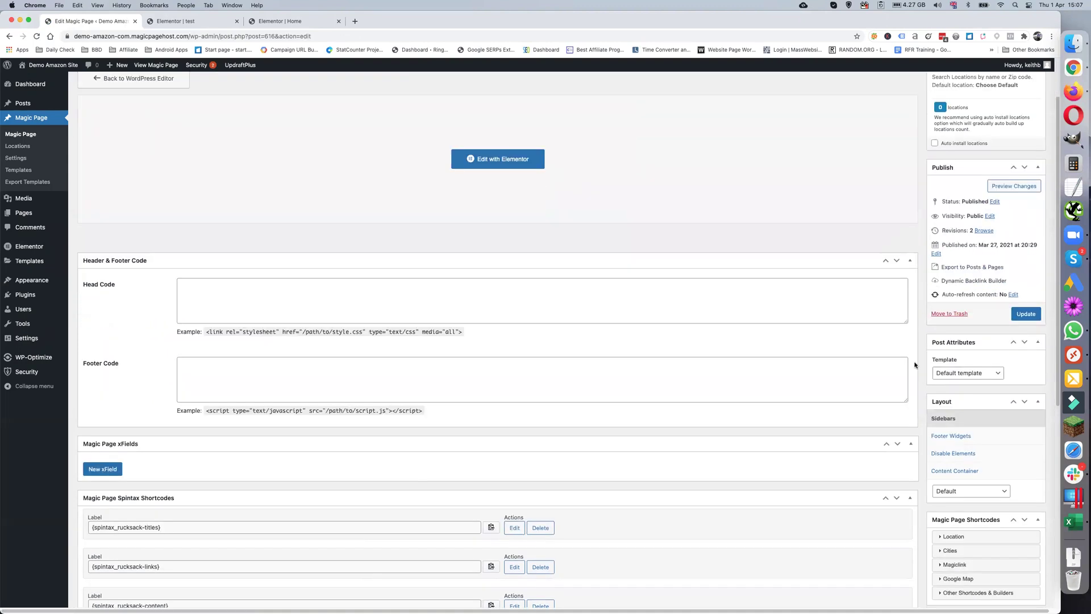
pyautogui.scroll(-3, 915, 365)
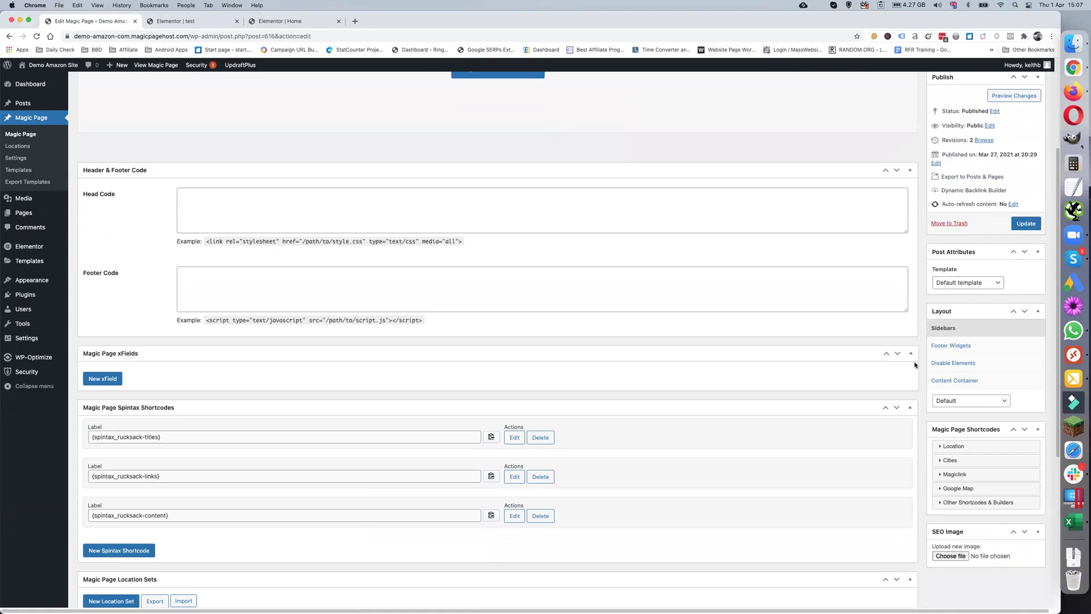
pyautogui.click(950, 450)
pyautogui.scroll(-10, 949, 452)
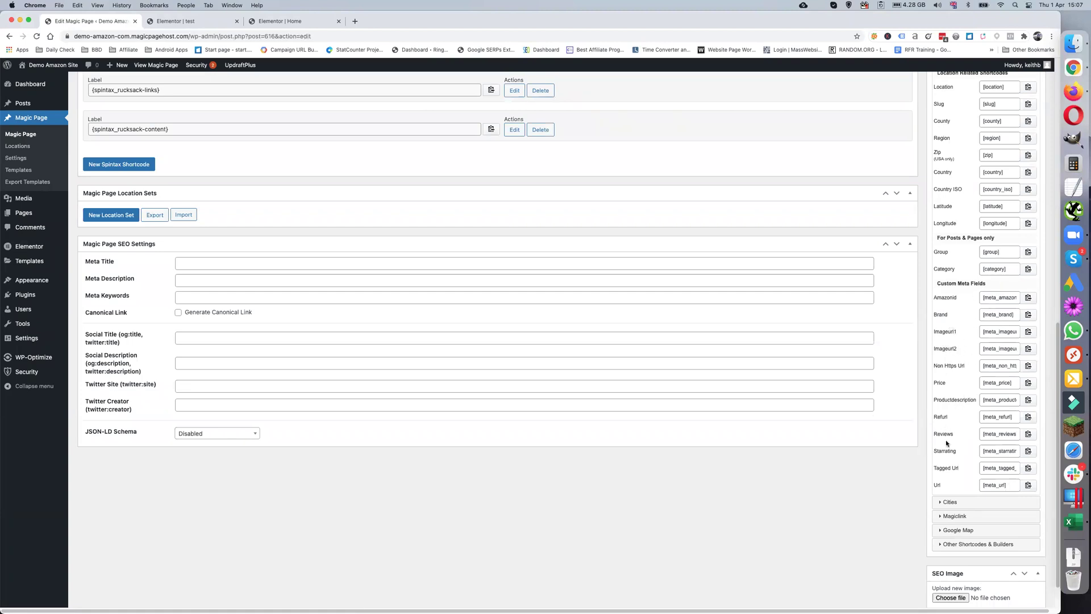
pyautogui.click(949, 502)
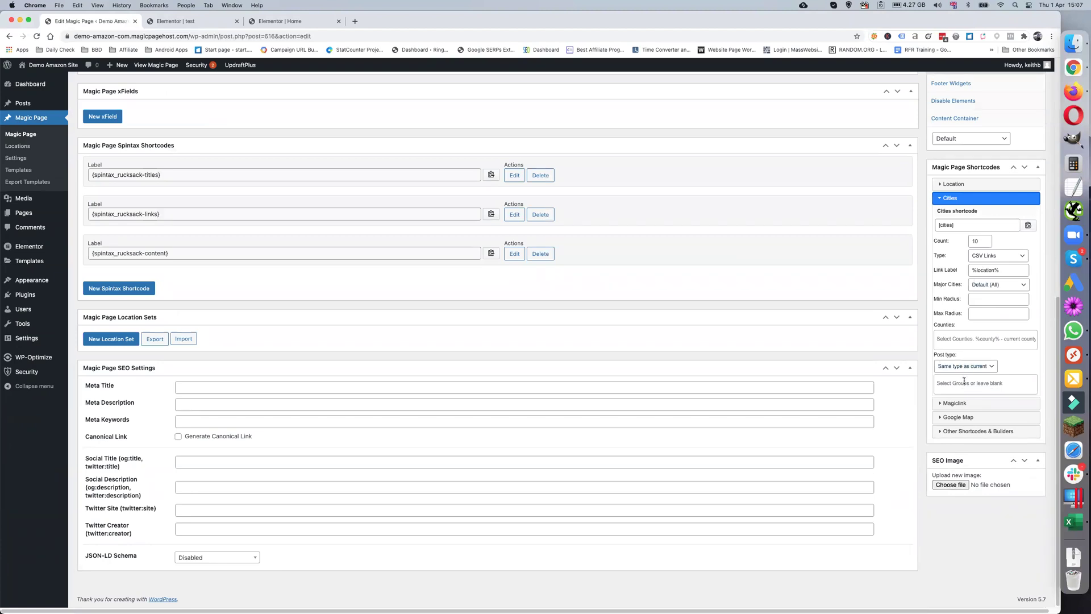
pyautogui.scroll(3, 960, 382)
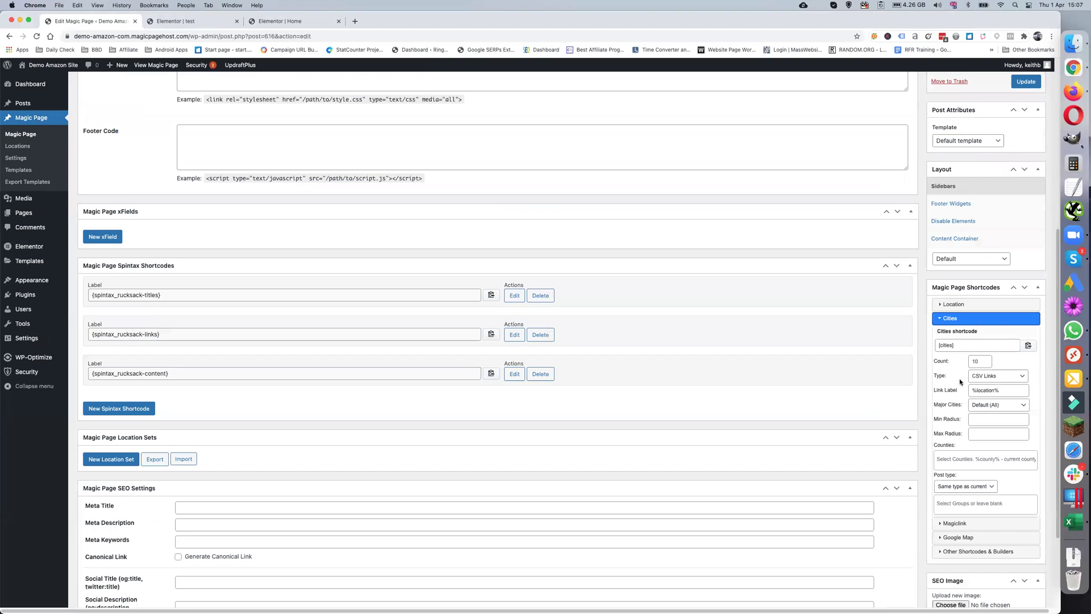
pyautogui.scroll(4, 960, 382)
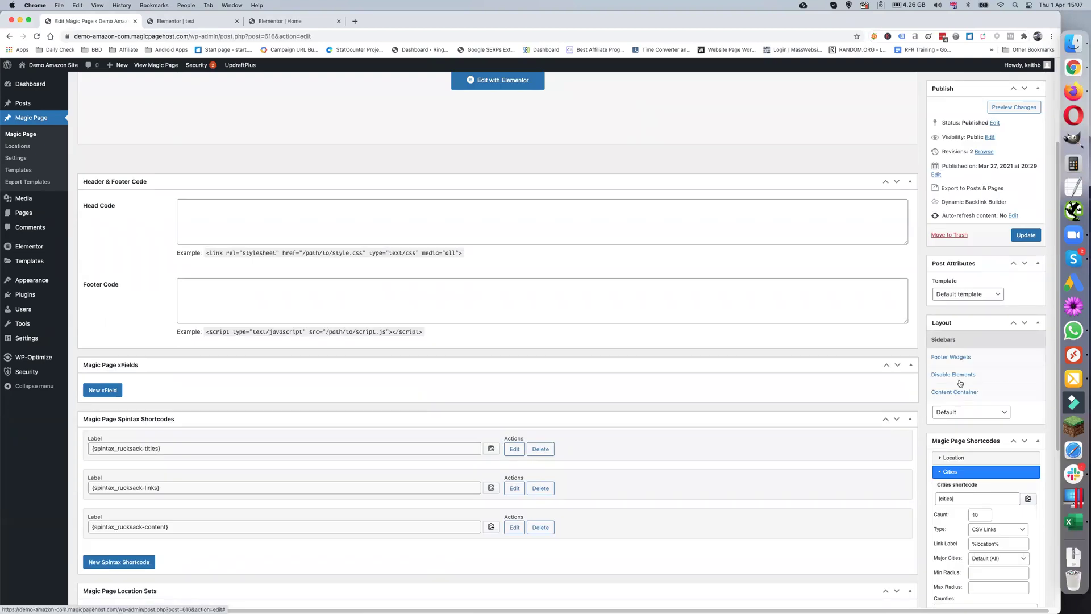
pyautogui.scroll(1, 960, 383)
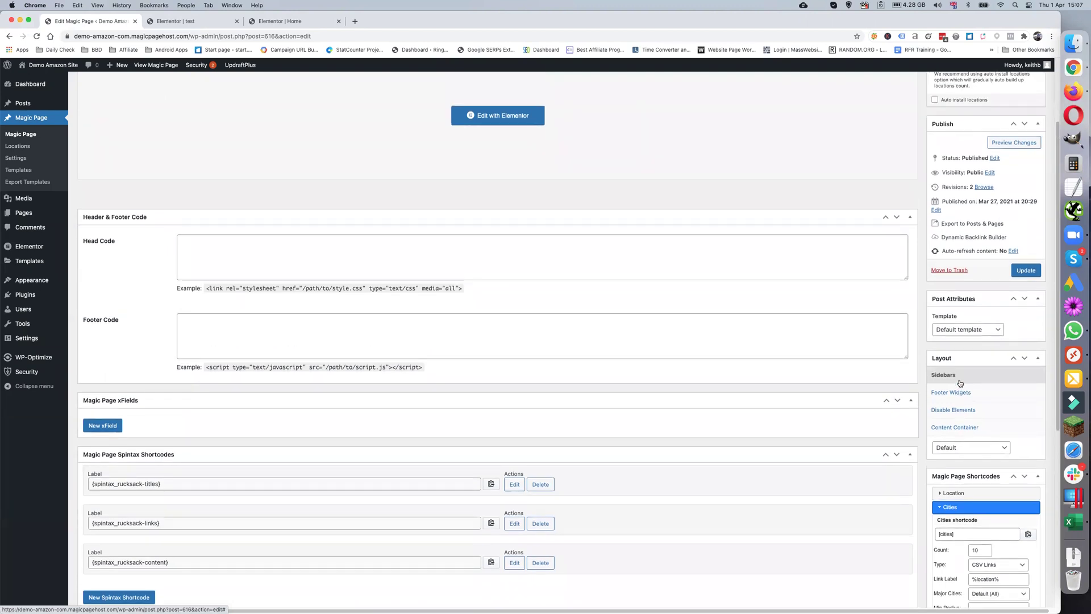
pyautogui.scroll(3, 960, 383)
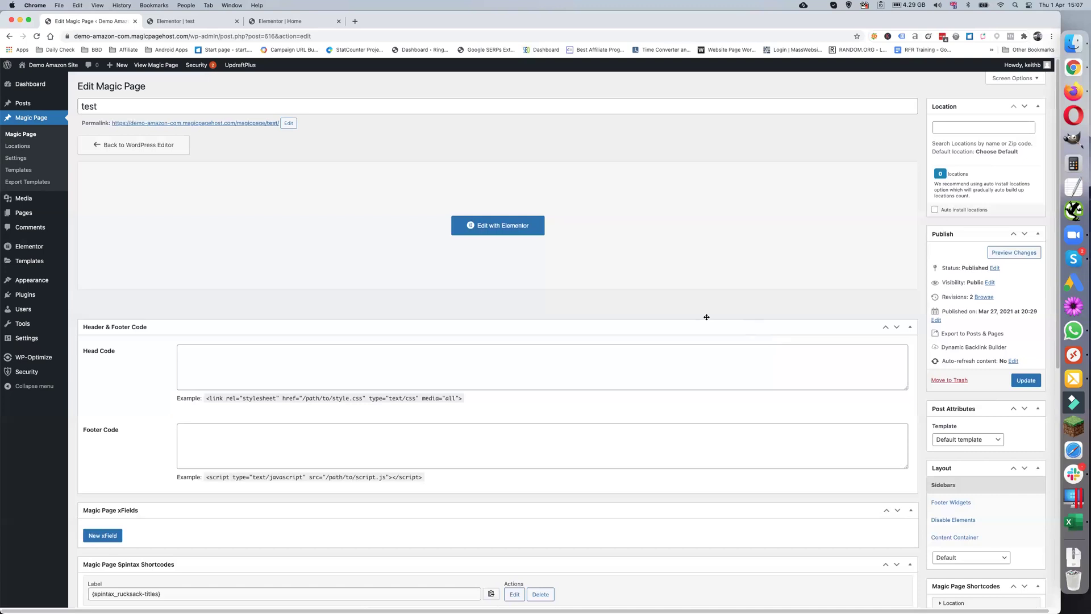
# - Open Export to Posts & Pages for the test page, select the Backpacks group and review the remaining export settings
pyautogui.click(967, 336)
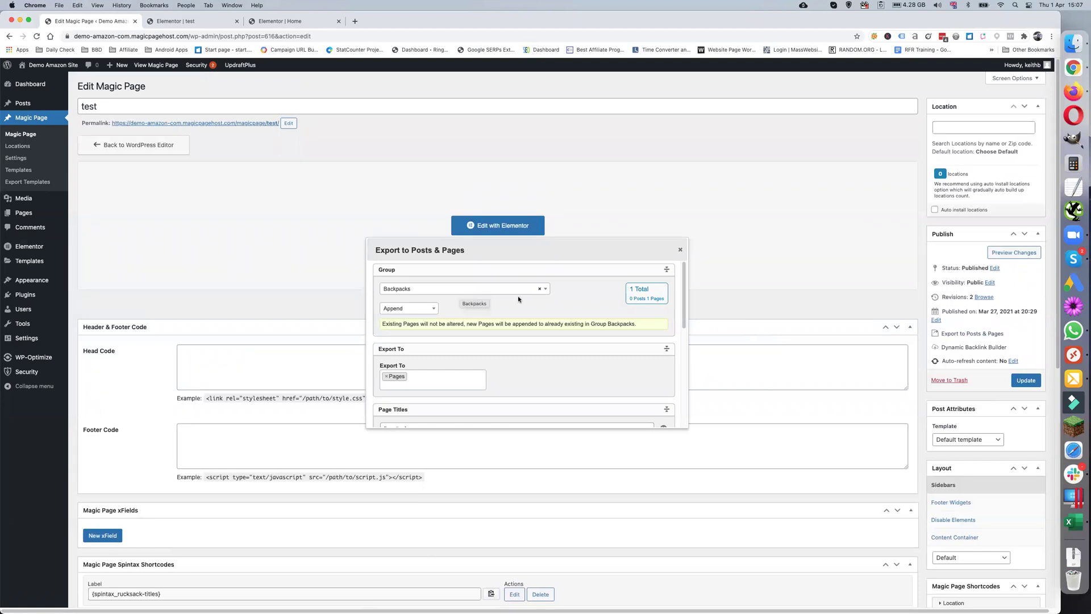
pyautogui.click(480, 292)
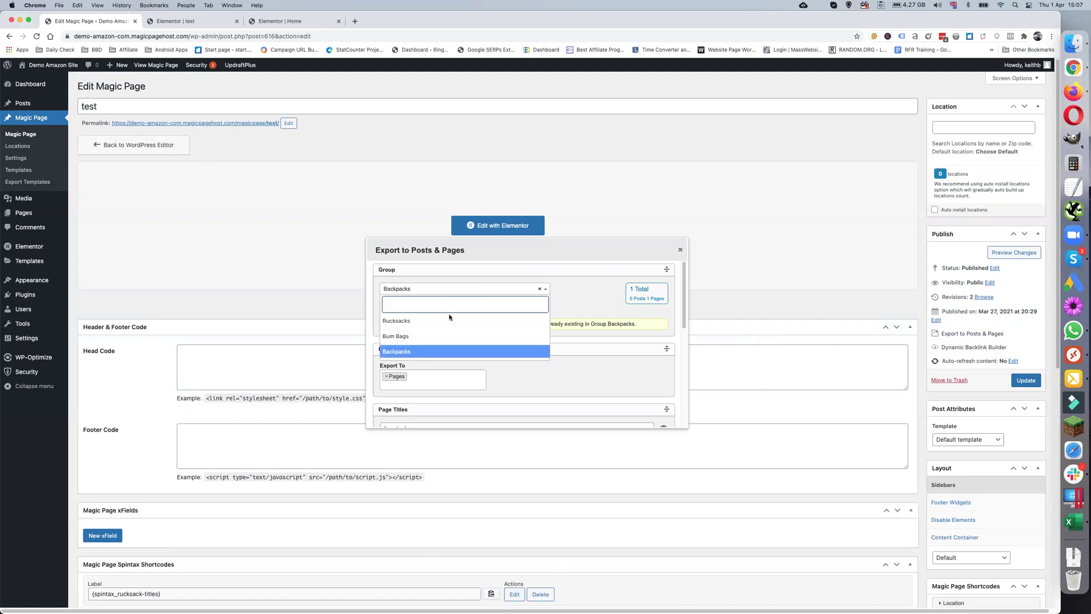
pyautogui.click(440, 351)
pyautogui.scroll(-5, 499, 330)
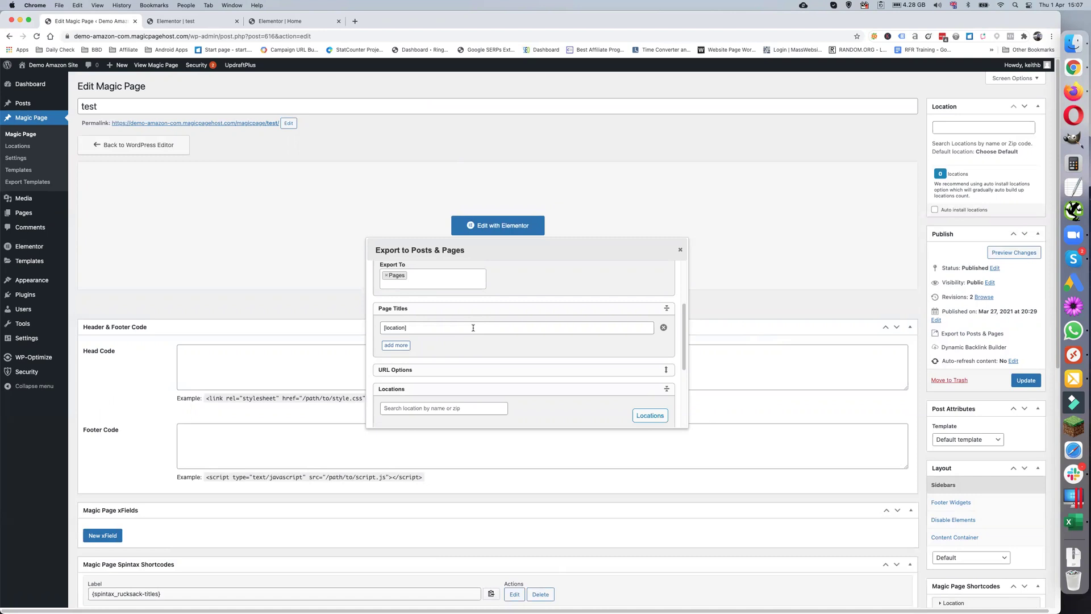
pyautogui.scroll(-1, 472, 328)
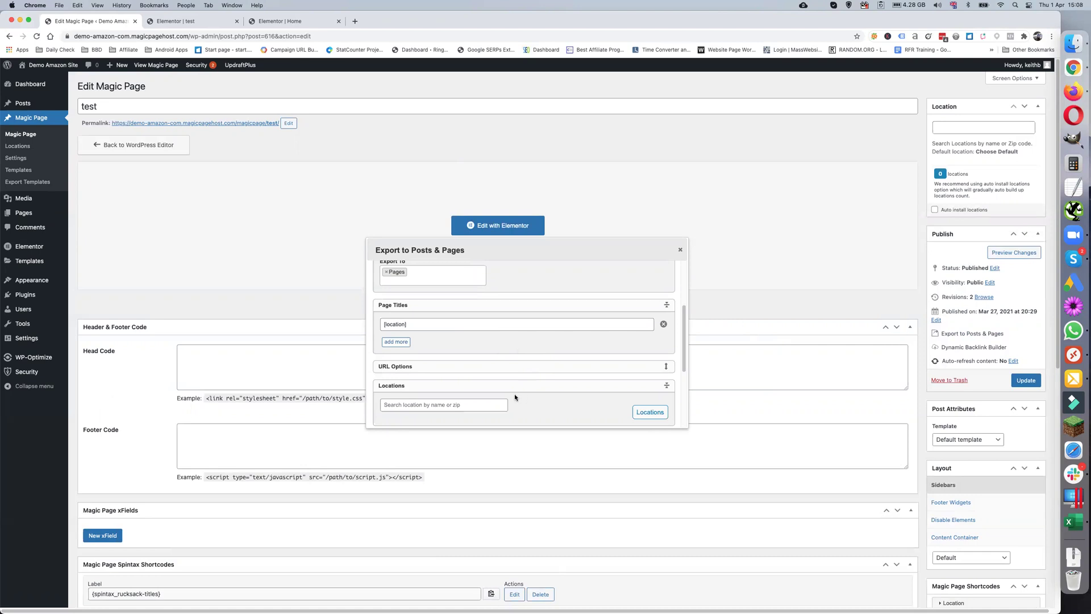
pyautogui.scroll(3, 516, 394)
pyautogui.scroll(-8, 516, 393)
pyautogui.scroll(3, 516, 393)
# - Look up a backpack's name in the Excel data and add Kounga Hiking Bonpland Backpack as the export location in Chrome
pyautogui.click(403, 343)
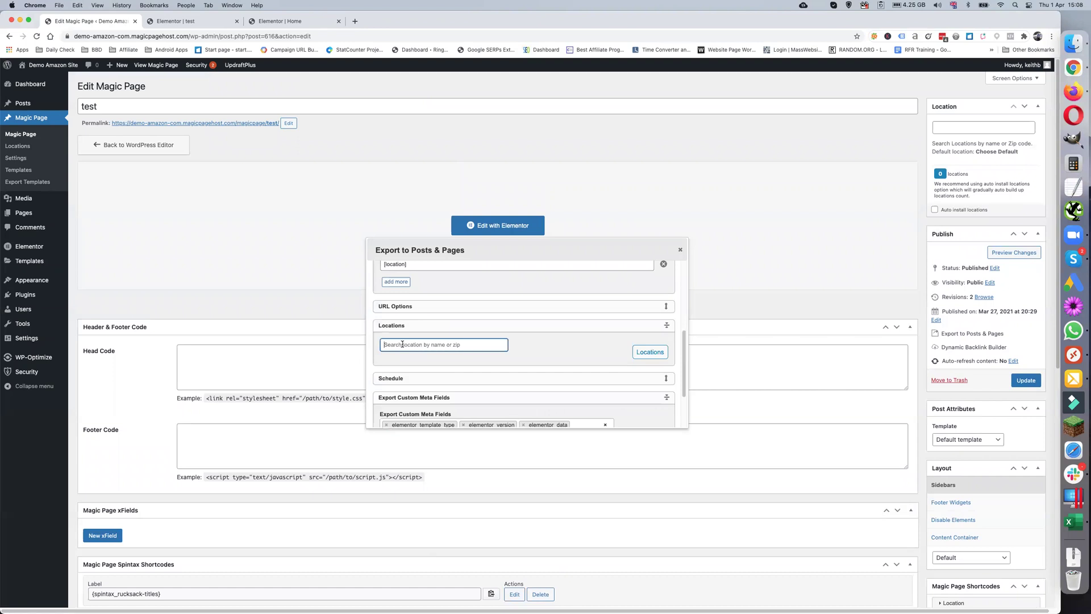
pyautogui.click(1076, 522)
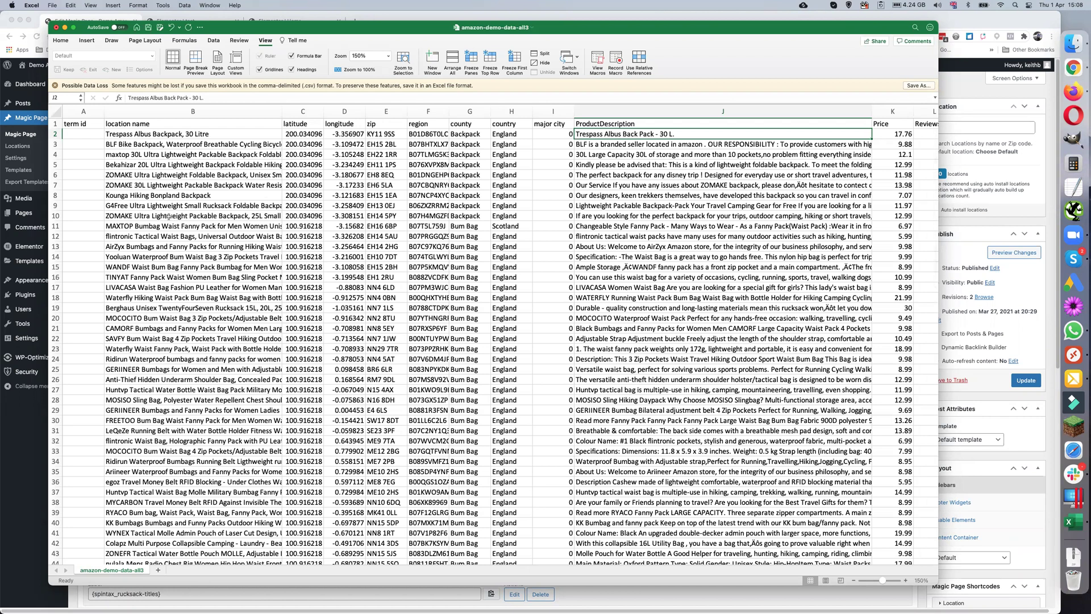
pyautogui.click(124, 195)
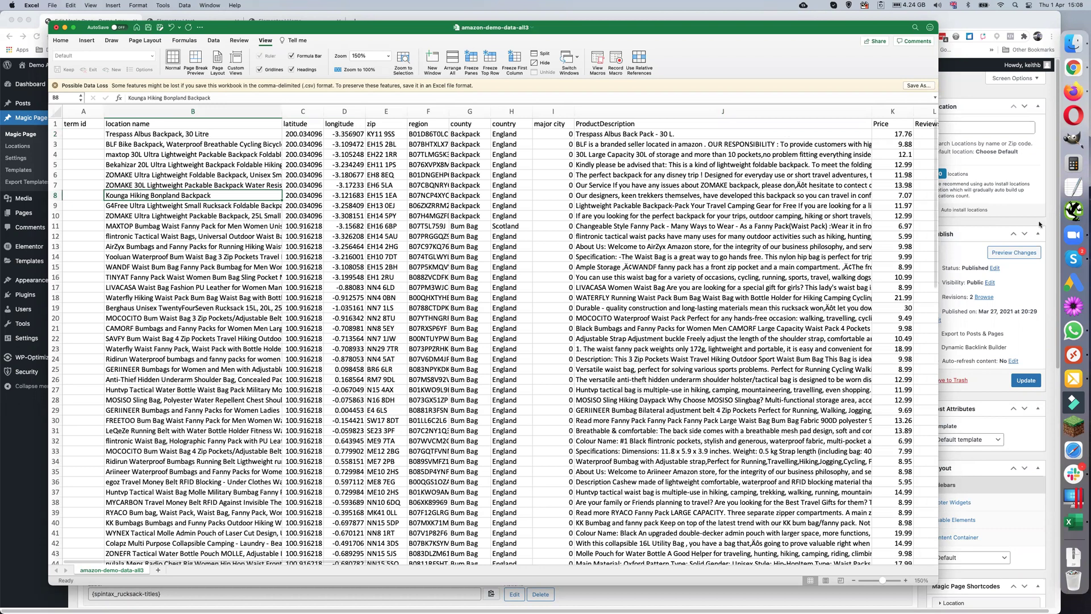
pyautogui.press('super+Tab')
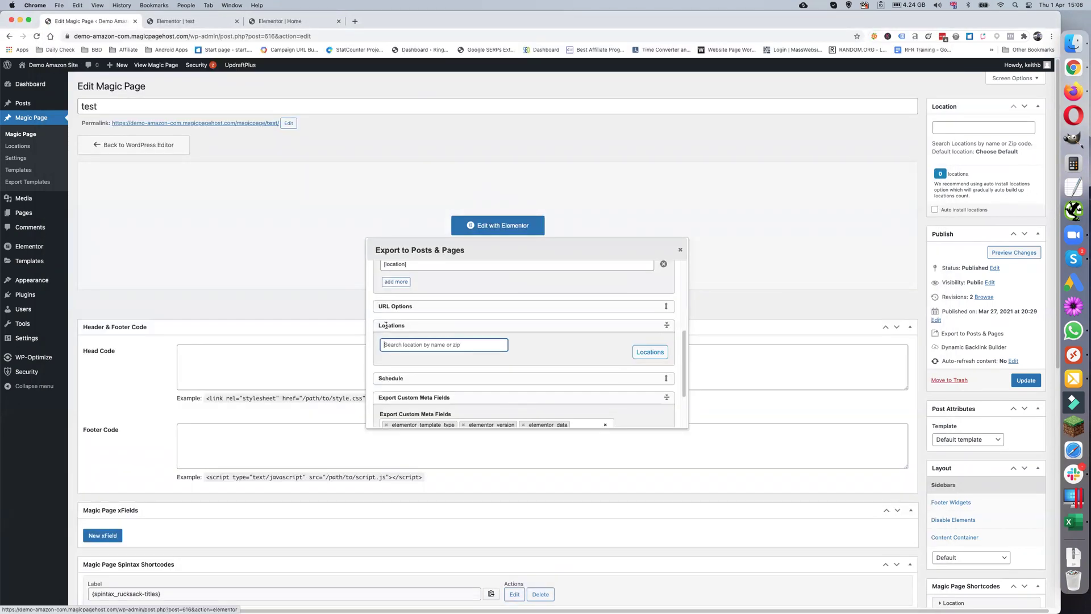
pyautogui.write('kounga')
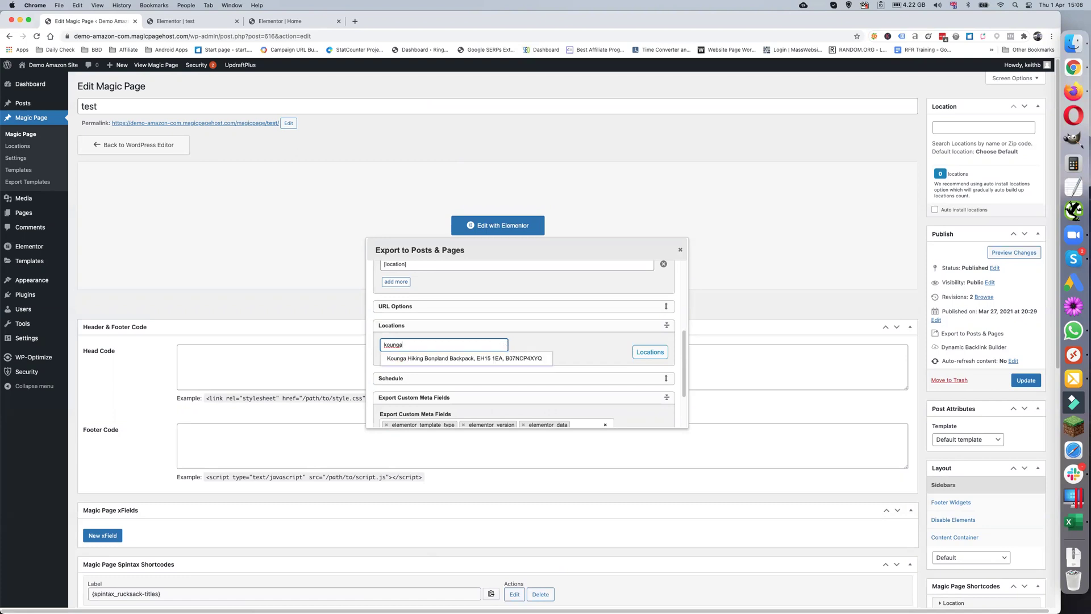
pyautogui.click(409, 356)
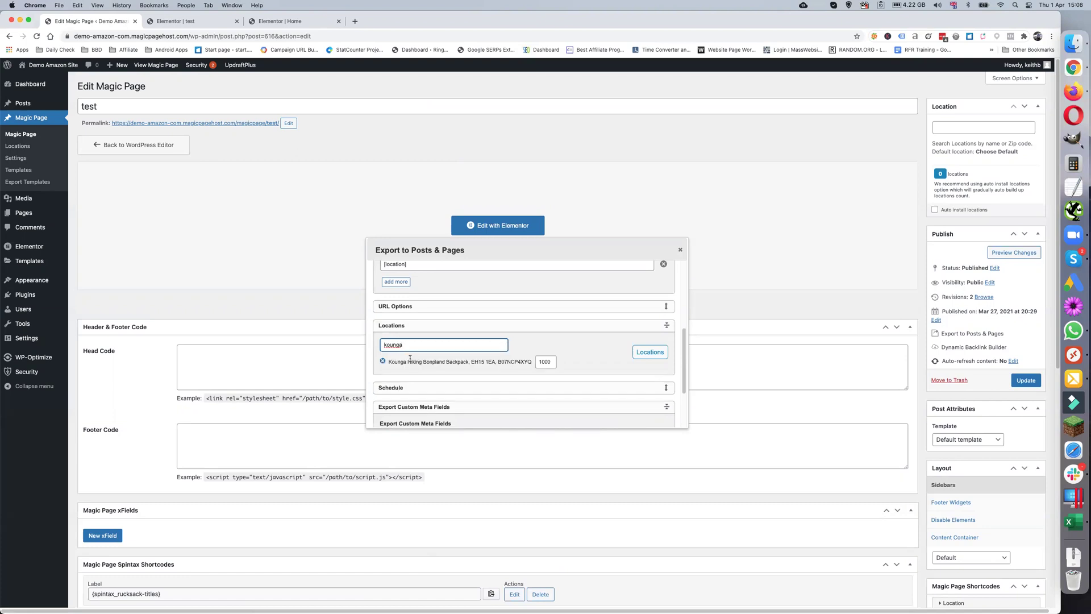
# - Set the number beside the Kounga Hiking Bonpland Backpack location to 20 and apply it to the location selection
pyautogui.doubleClick(543, 361)
pyautogui.write('20')
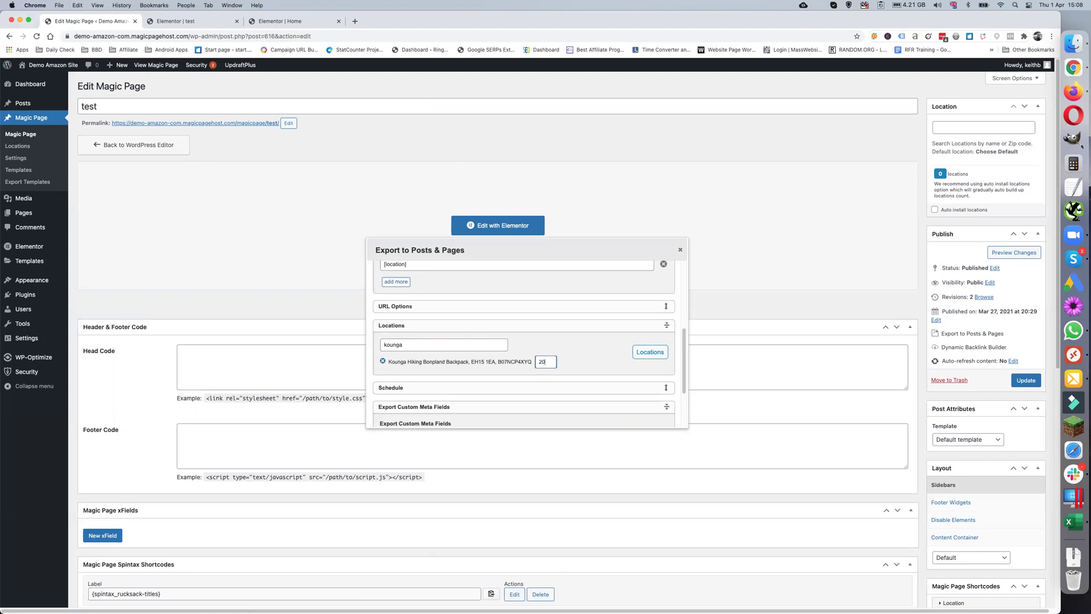
pyautogui.click(481, 344)
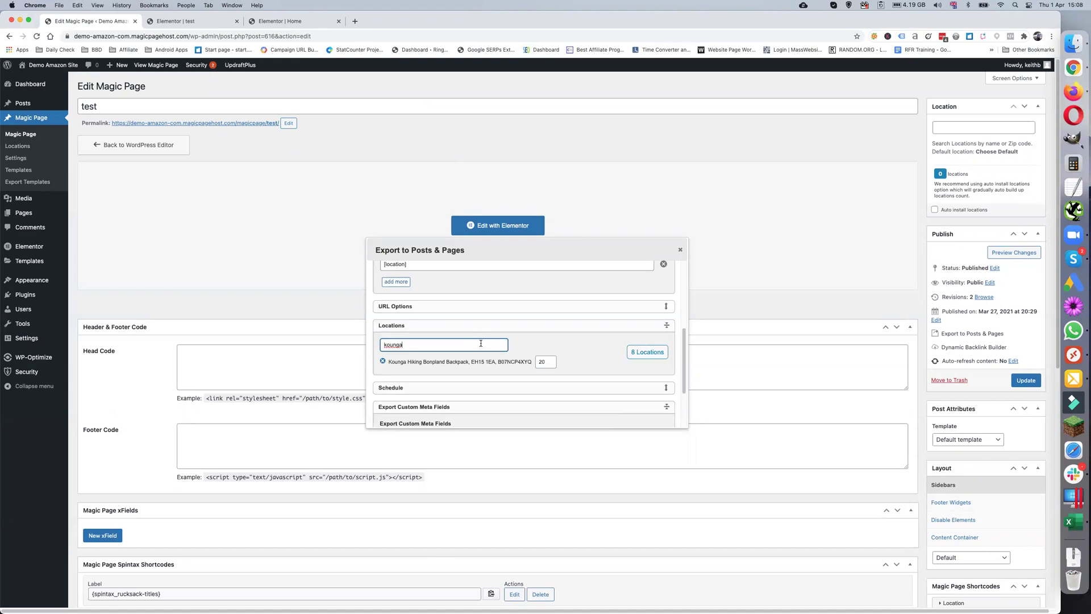
# - Check the backpack rows in the Excel data, and save the settings and run the Backpacks page export in Chrome
pyautogui.click(1074, 521)
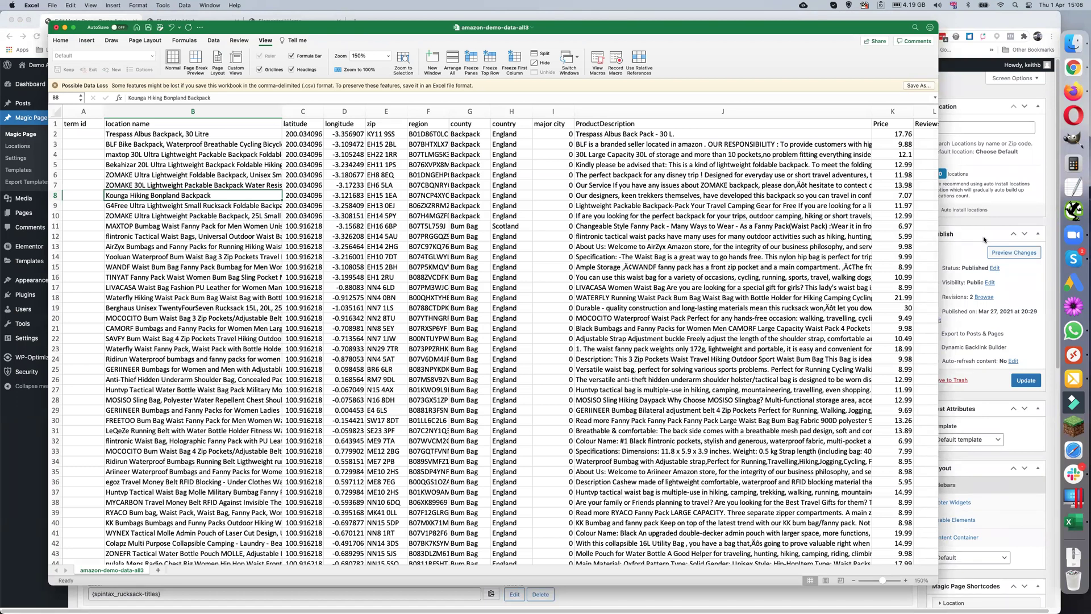
pyautogui.click(1001, 231)
pyautogui.scroll(-2, 474, 355)
pyautogui.scroll(-2, 474, 355)
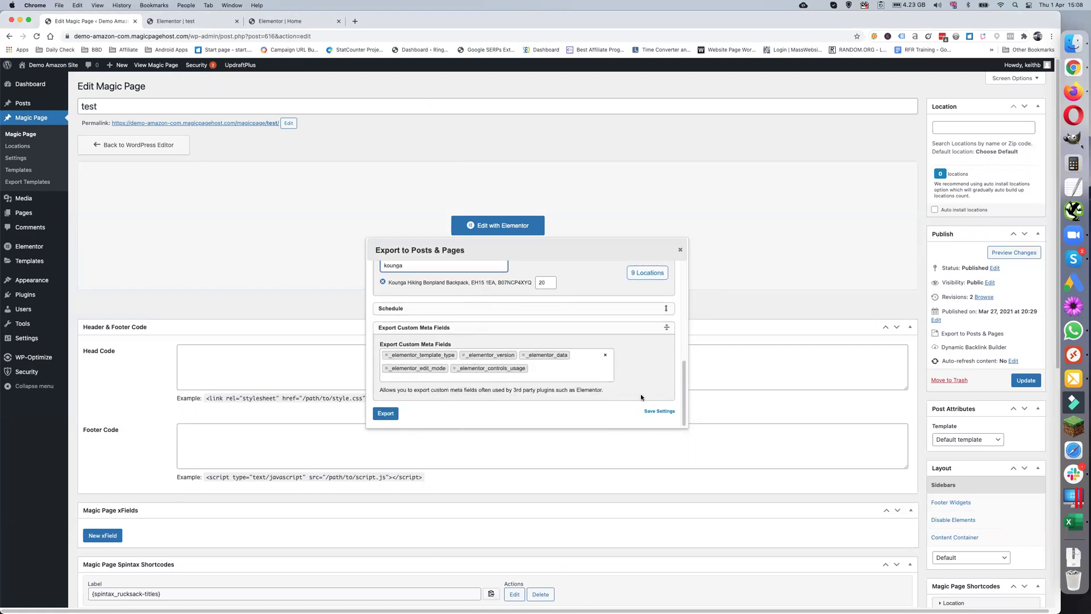
pyautogui.click(656, 410)
pyautogui.click(385, 414)
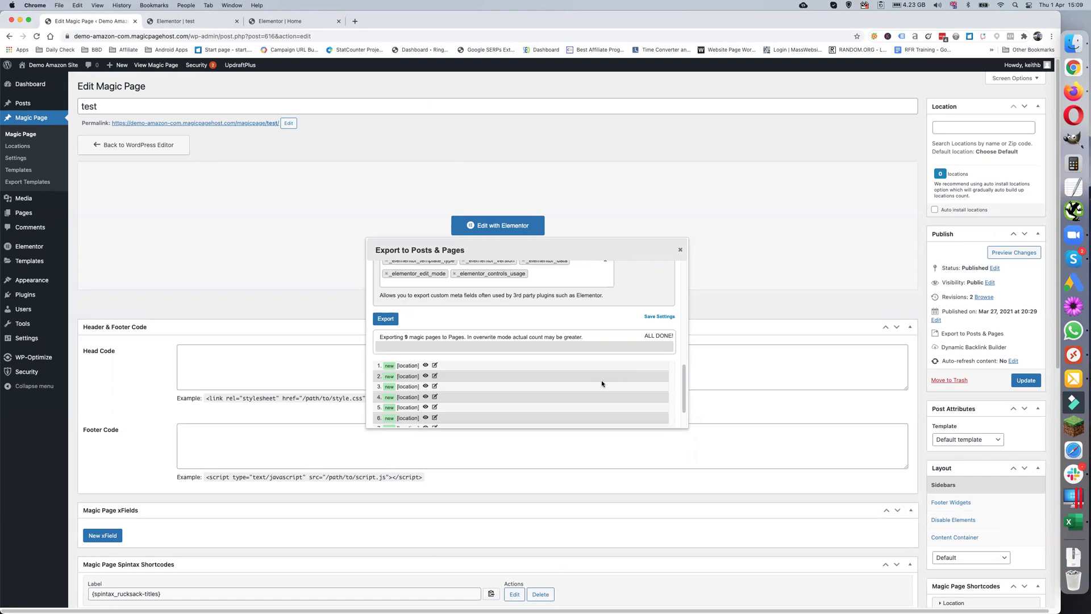
# - Open the first exported page and examine its product description, related backpacks list and Amazon checkout link
pyautogui.scroll(-3, 602, 383)
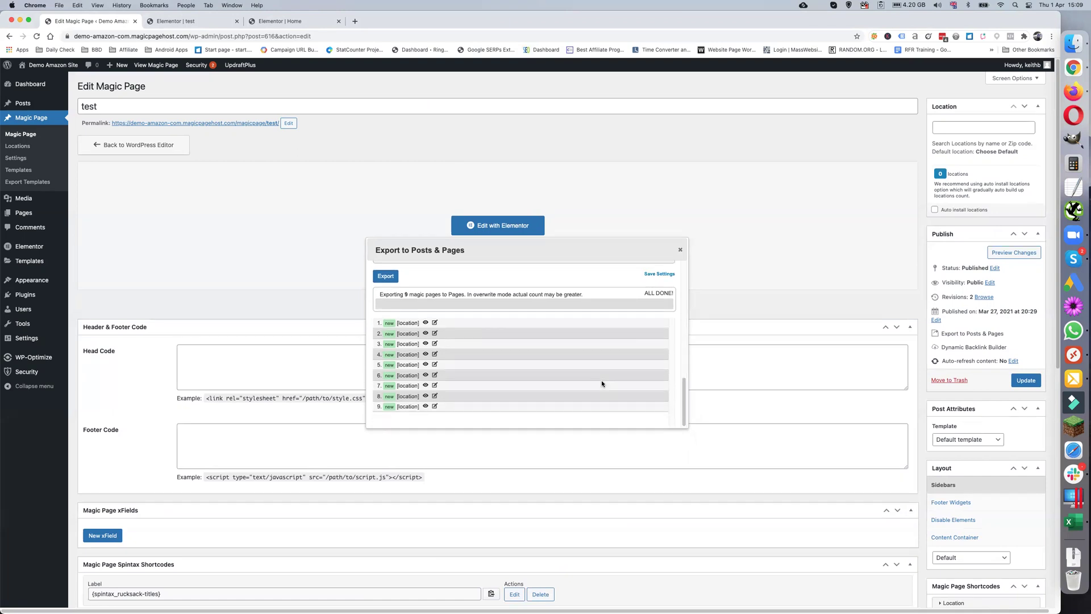
pyautogui.scroll(1, 594, 381)
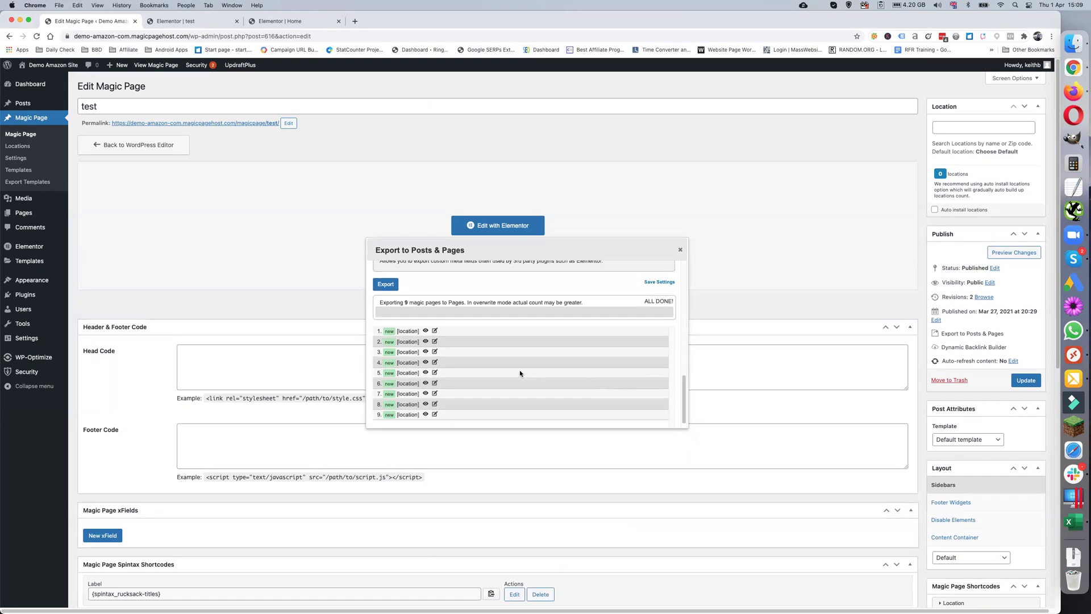
pyautogui.click(425, 331)
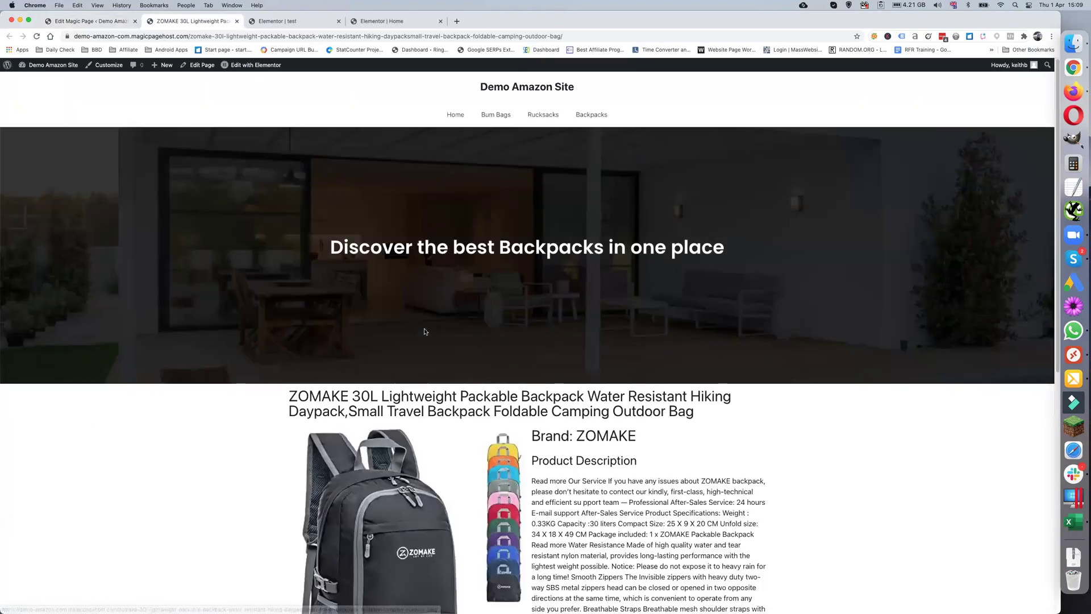
pyautogui.scroll(-5, 432, 387)
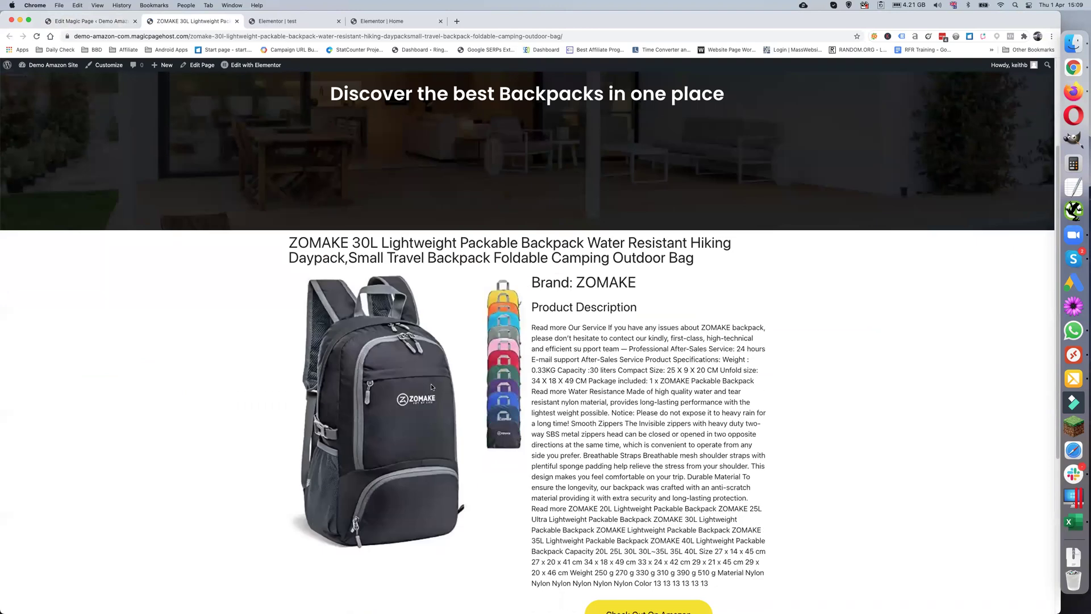
pyautogui.scroll(-1, 716, 346)
pyautogui.scroll(-4, 764, 404)
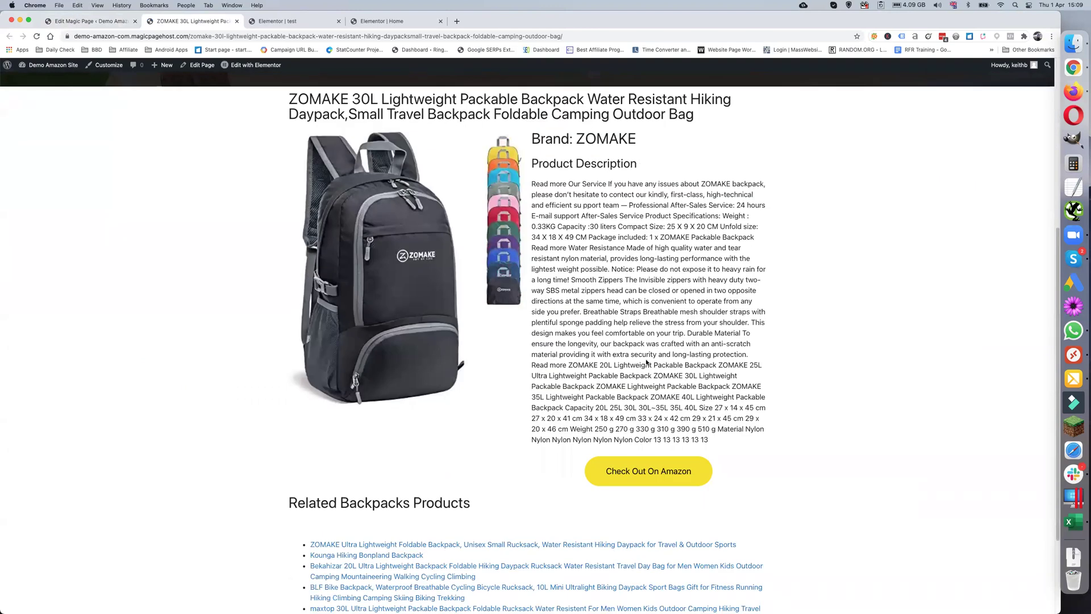
pyautogui.scroll(-3, 629, 363)
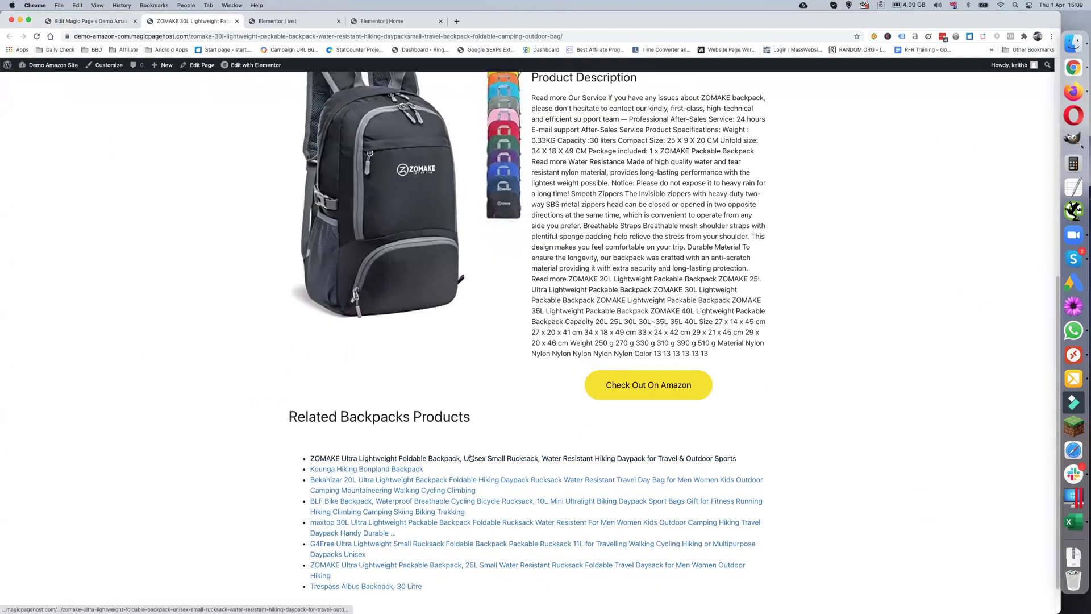
pyautogui.scroll(-1, 397, 454)
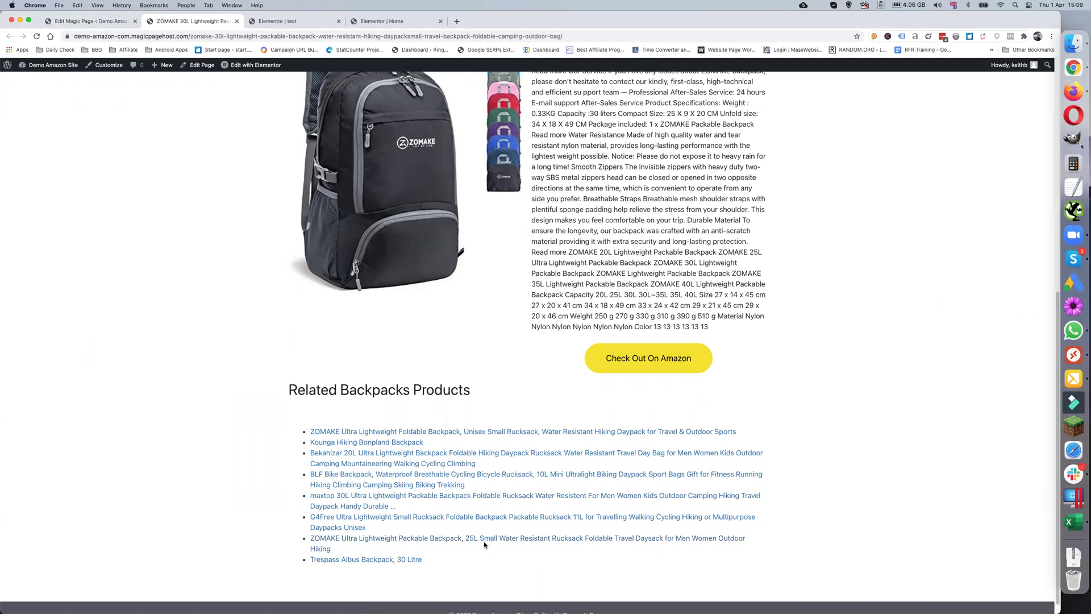
pyautogui.scroll(2, 483, 541)
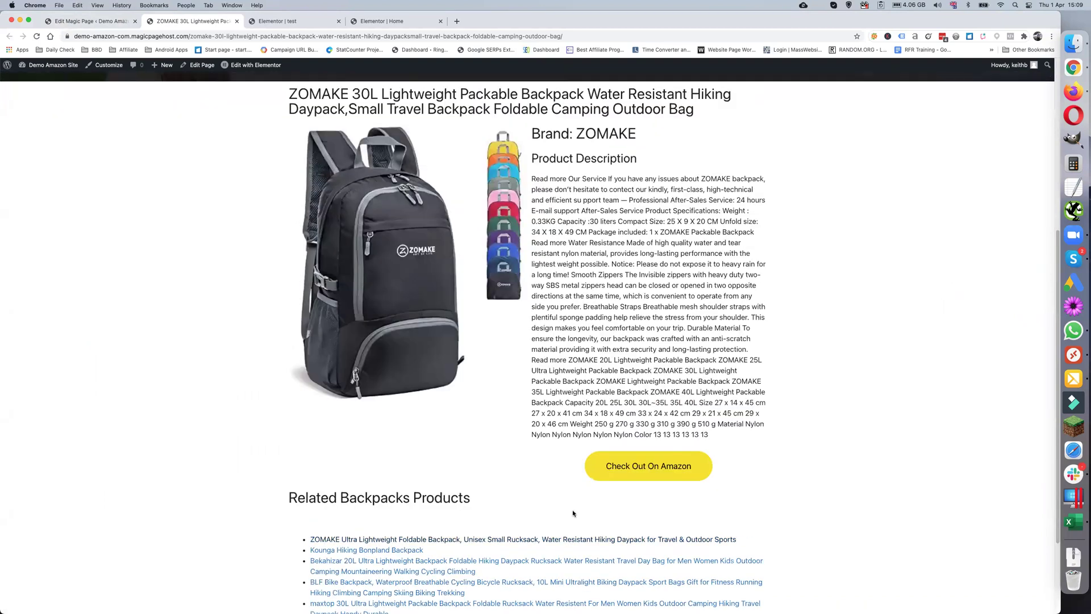
pyautogui.click(656, 468)
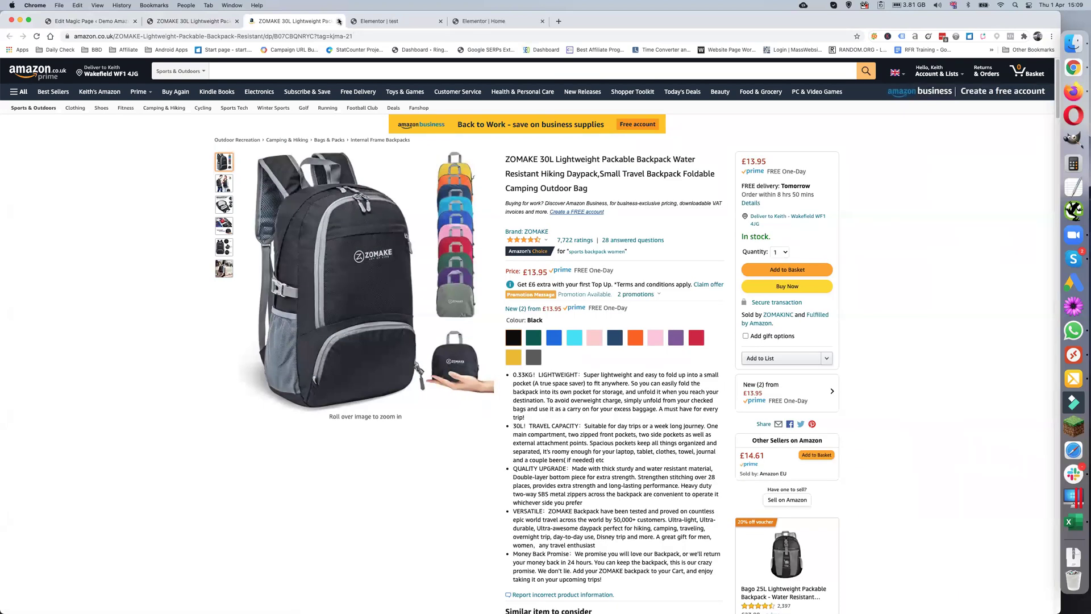
pyautogui.press('super+w')
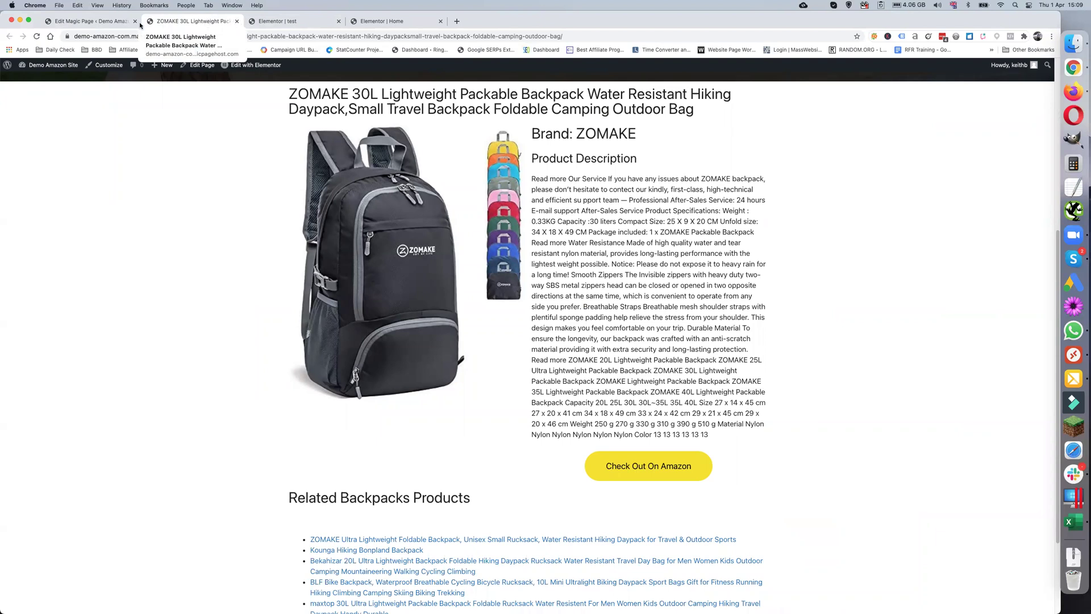
# - Review the export results and settings for the test page, and look over the exported ZOMAKE backpack page again
pyautogui.click(103, 22)
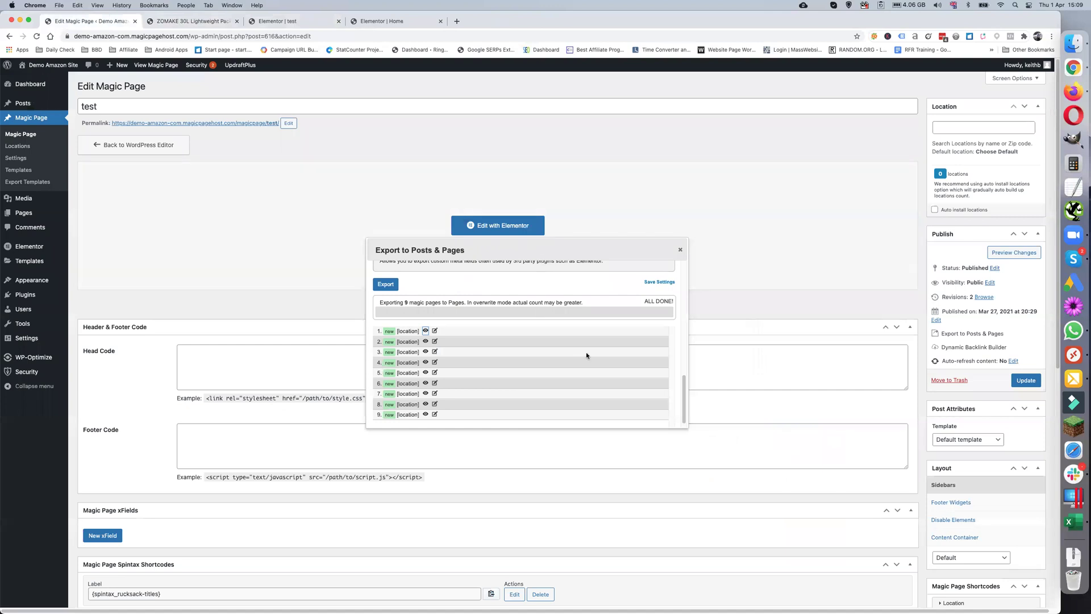
pyautogui.scroll(2, 586, 356)
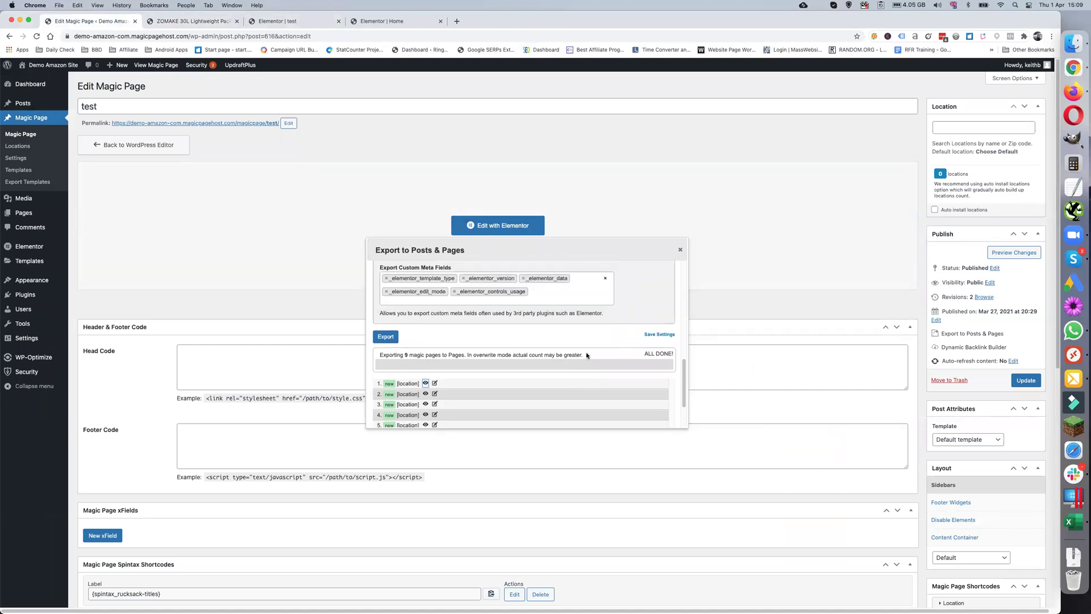
pyautogui.scroll(2, 587, 355)
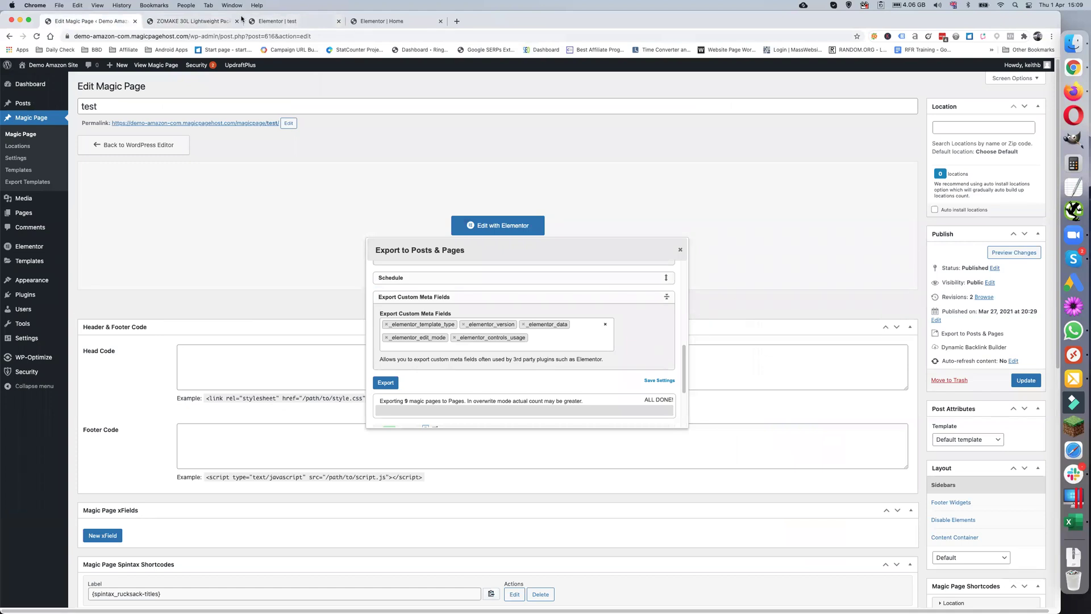
pyautogui.scroll(4, 595, 396)
pyautogui.scroll(6, 594, 396)
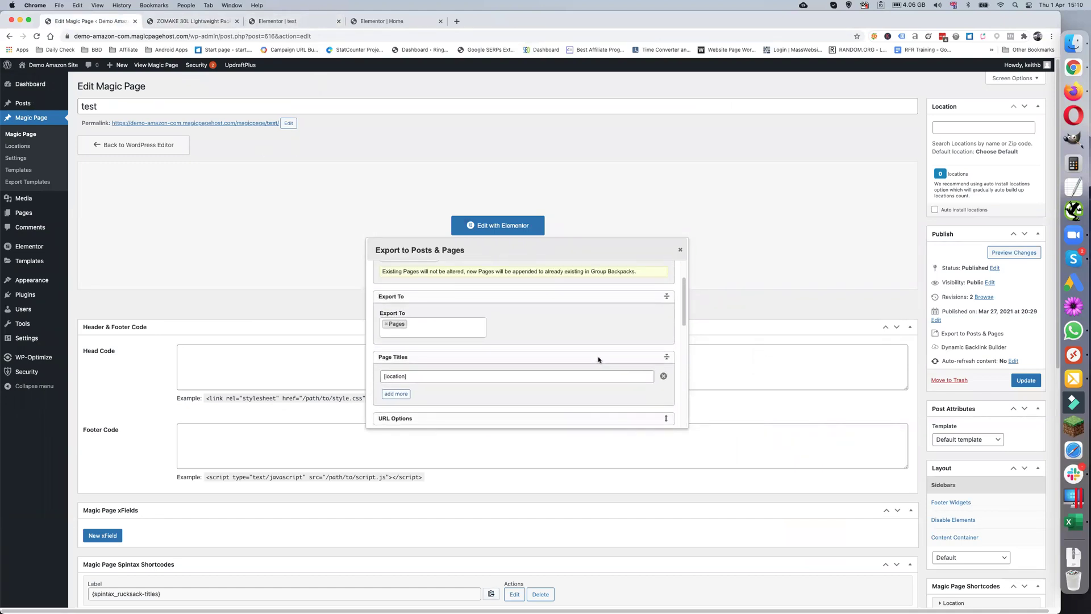
pyautogui.scroll(1, 597, 359)
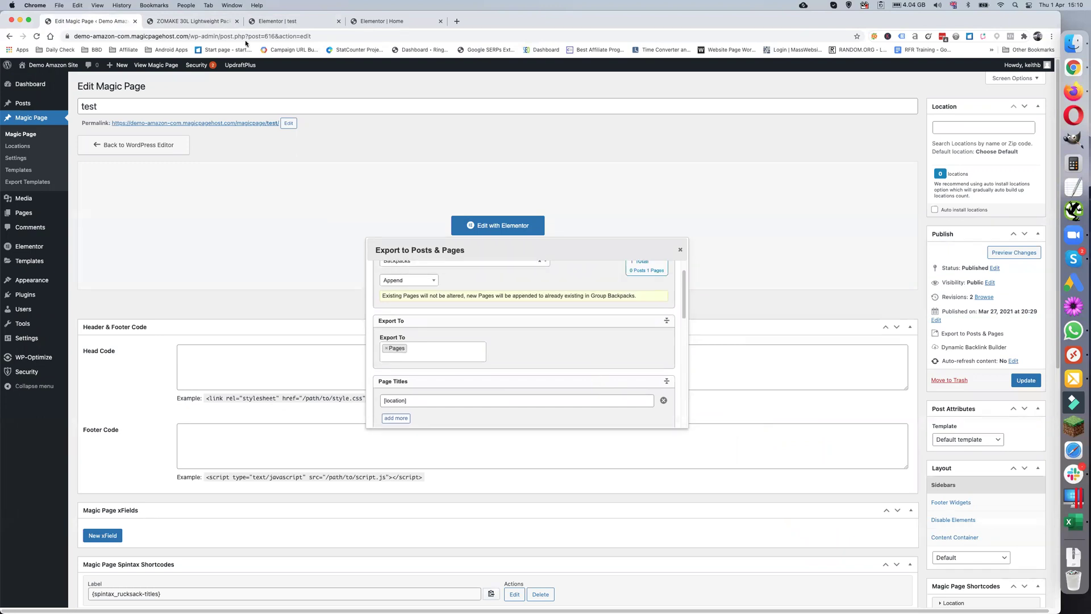
pyautogui.click(196, 21)
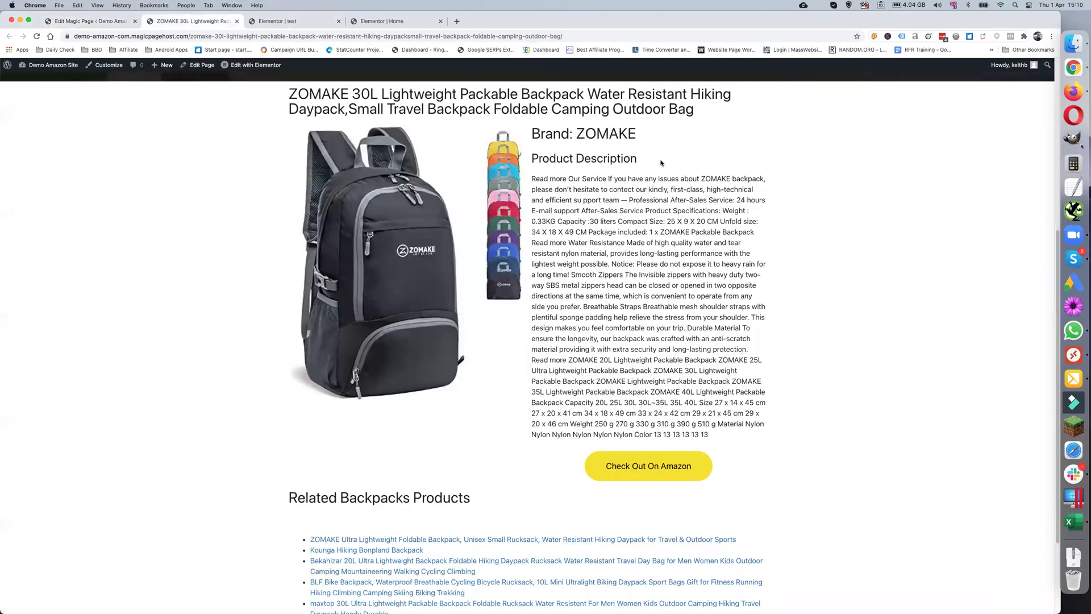
pyautogui.scroll(-2, 649, 170)
pyautogui.scroll(5, 370, 150)
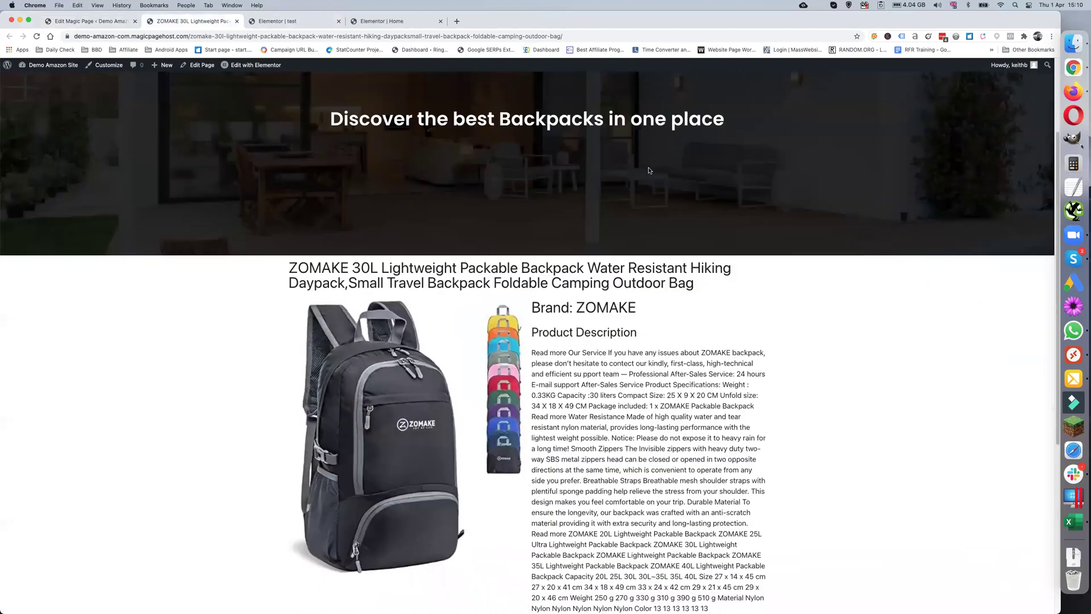
# - Set the export group to Bum Bags and remove the Kounga Hiking Bonpland Backpack from the export locations
pyautogui.click(88, 21)
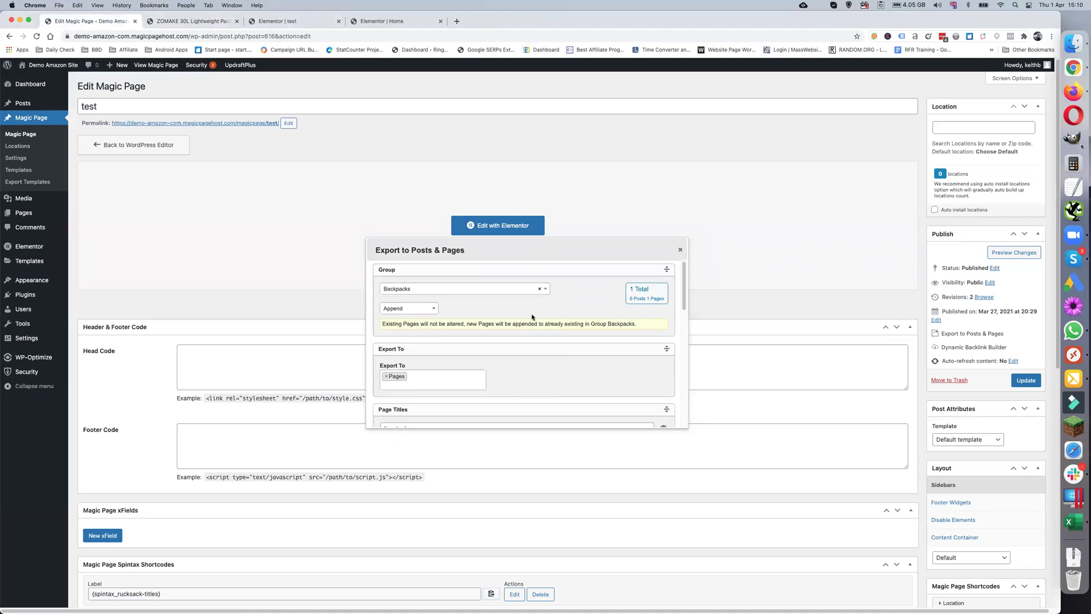
pyautogui.click(483, 288)
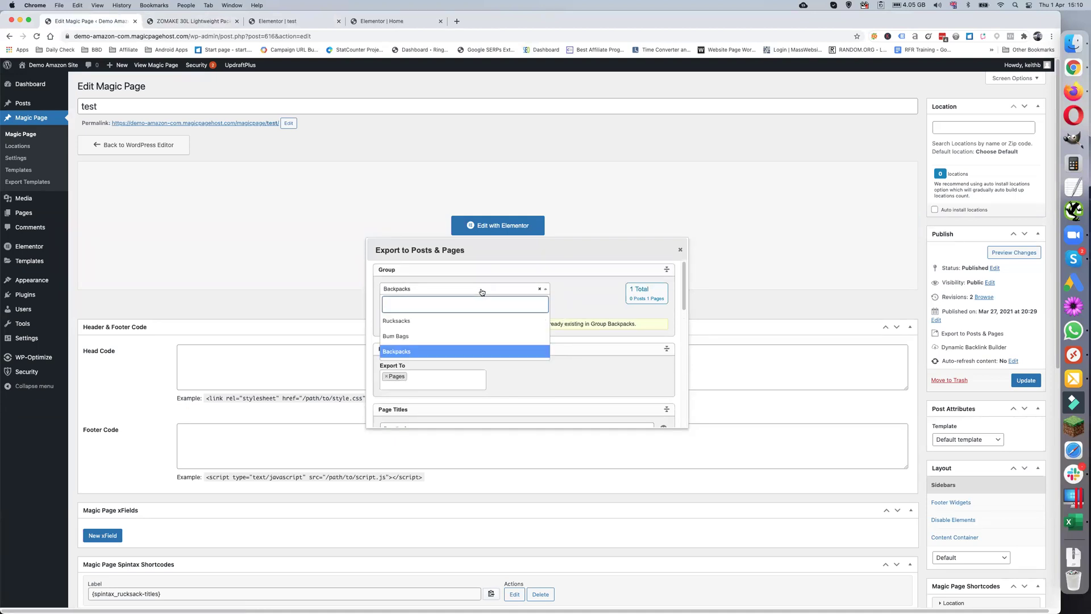
pyautogui.click(485, 335)
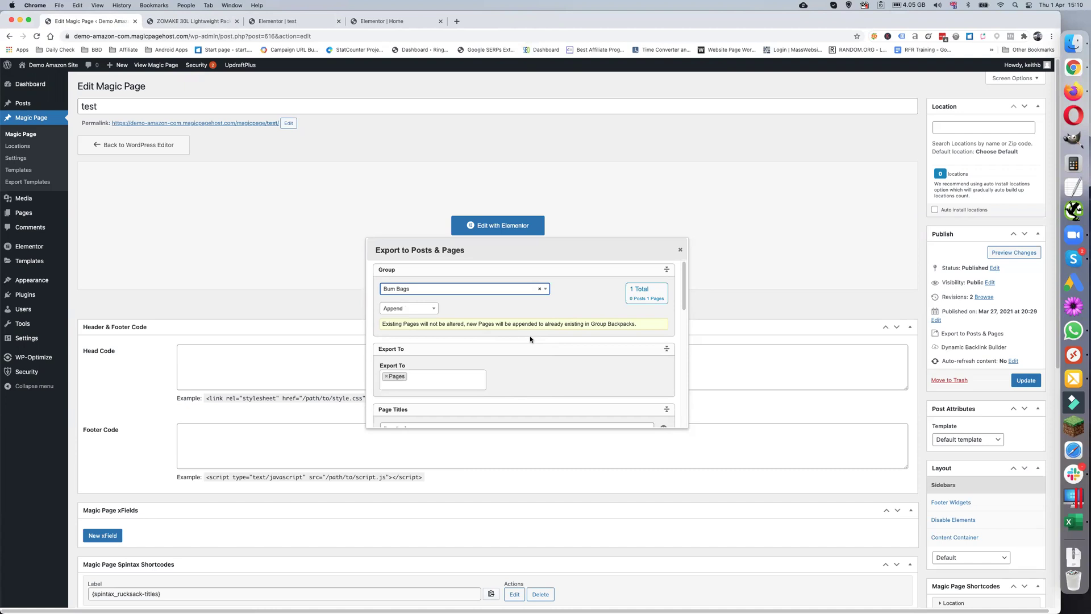
pyautogui.scroll(-5, 530, 339)
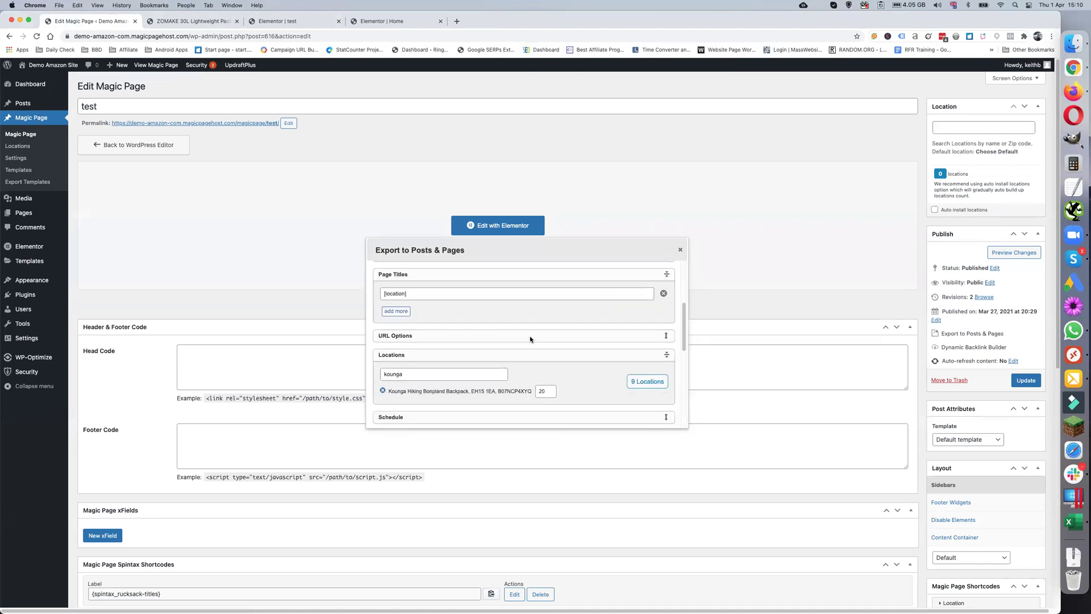
pyautogui.scroll(-3, 514, 333)
pyautogui.click(382, 309)
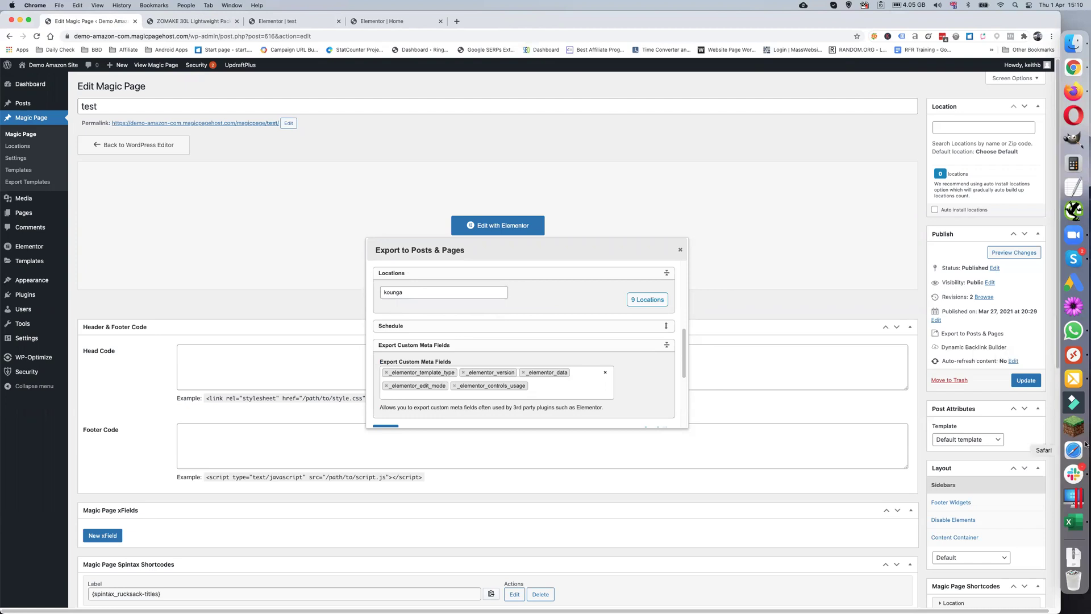
# - Examine the Bum Bag rows in the Excel data, from the first MAXTOP bumbag to the last row before the rucksacks
pyautogui.click(1075, 525)
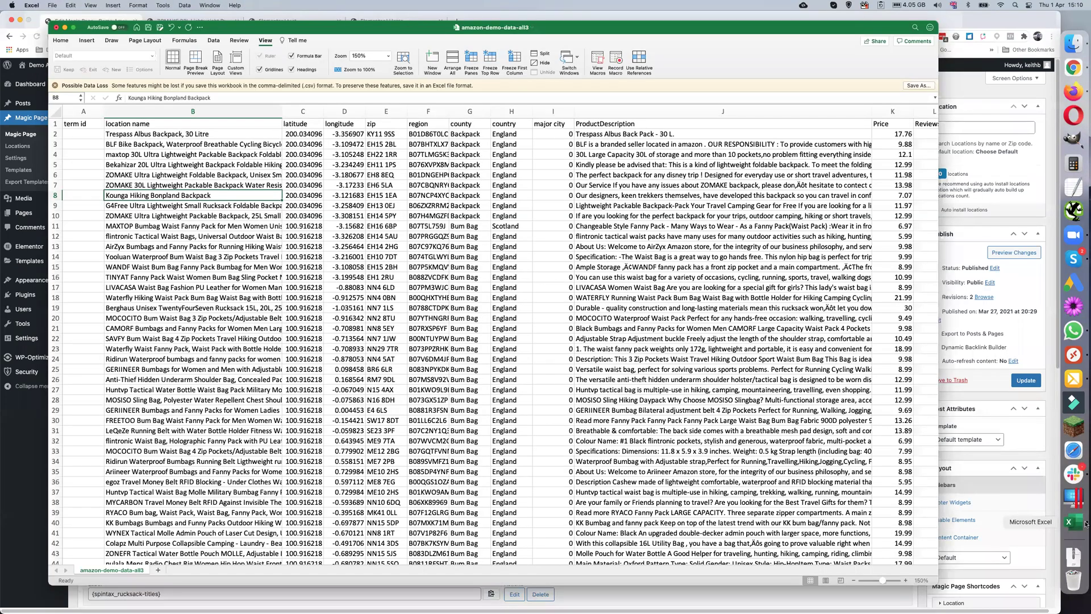
pyautogui.scroll(-3, 391, 254)
pyautogui.scroll(3, 391, 253)
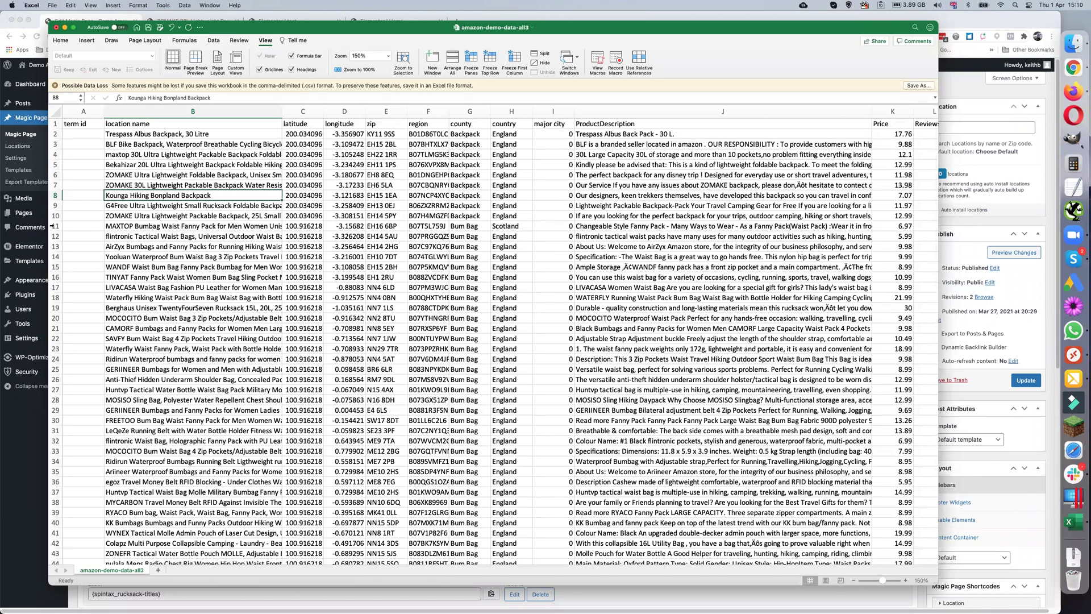
pyautogui.click(52, 226)
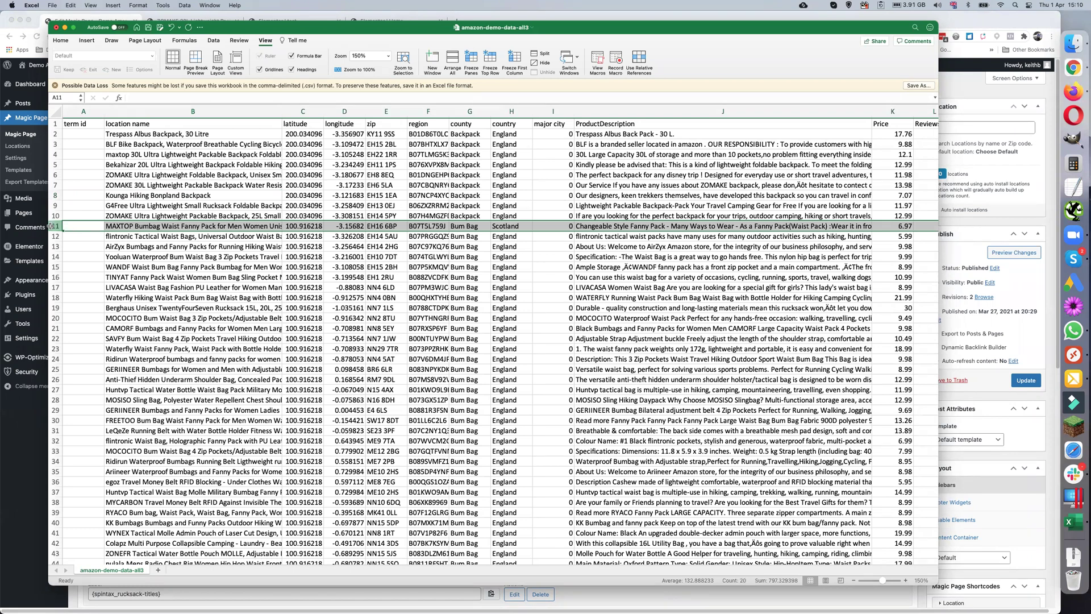
pyautogui.click(64, 225)
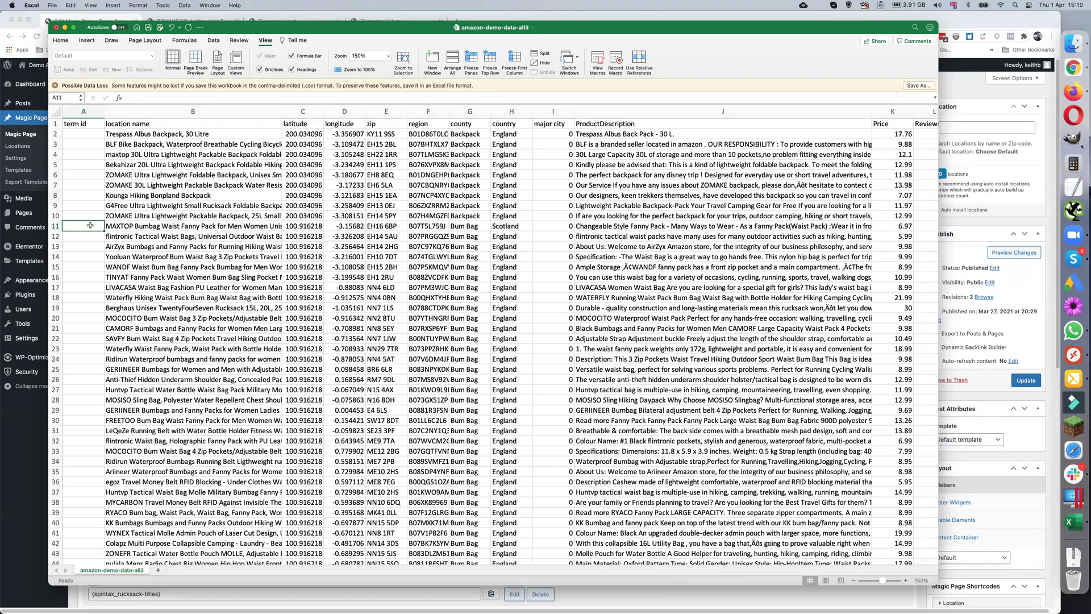
pyautogui.click(57, 226)
pyautogui.scroll(-1, 124, 288)
pyautogui.scroll(-10, 124, 288)
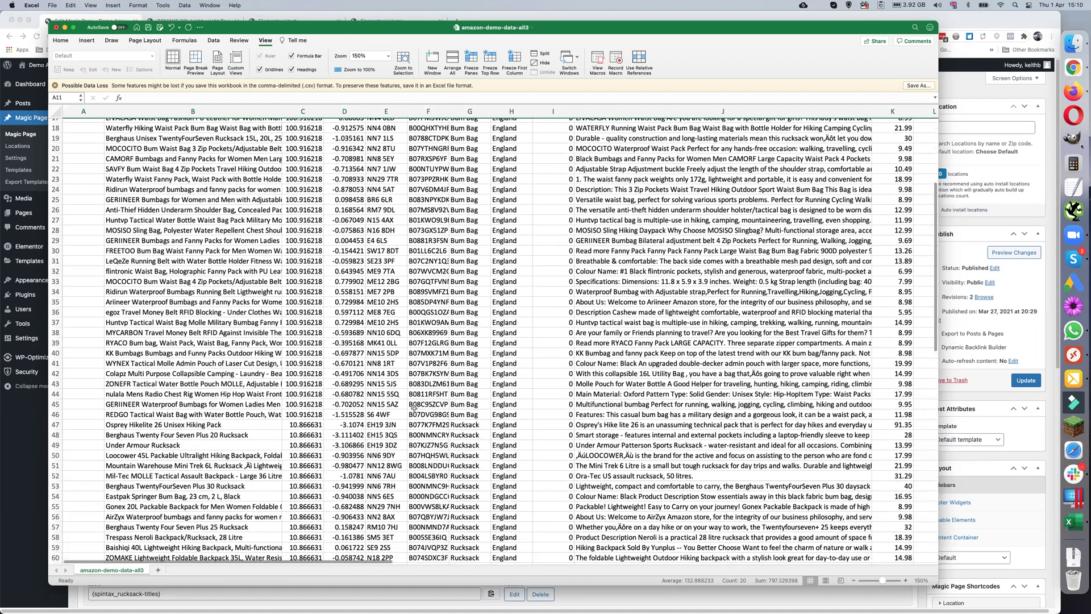
pyautogui.click(55, 414)
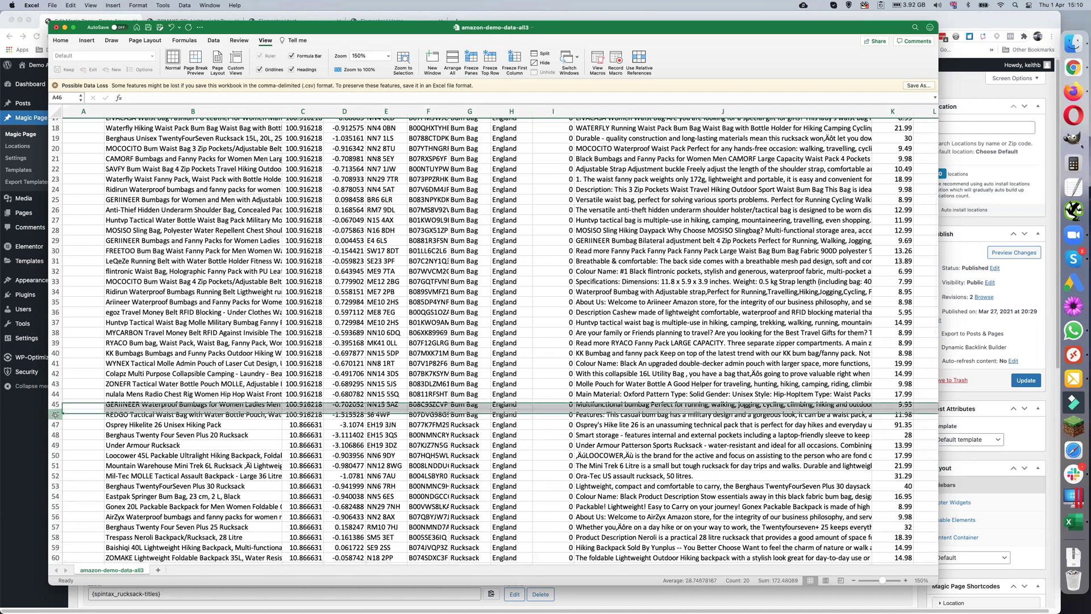
pyautogui.scroll(1, 272, 406)
pyautogui.scroll(8, 274, 405)
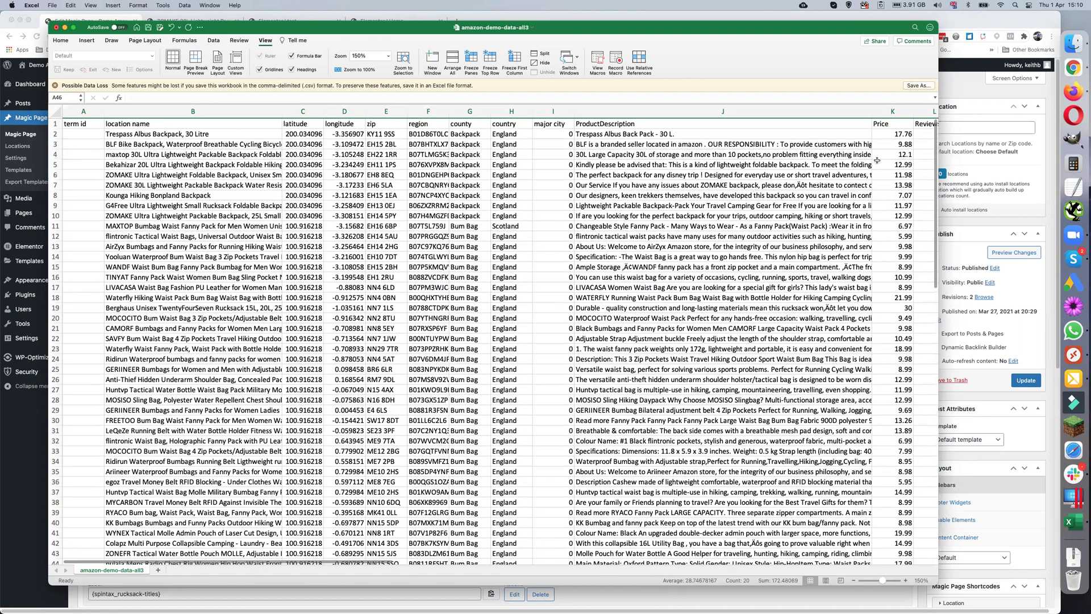
# - Return to the browser's export settings and add the MAXTOP Bumbag Waist Fanny Pack as the export location
pyautogui.click(984, 163)
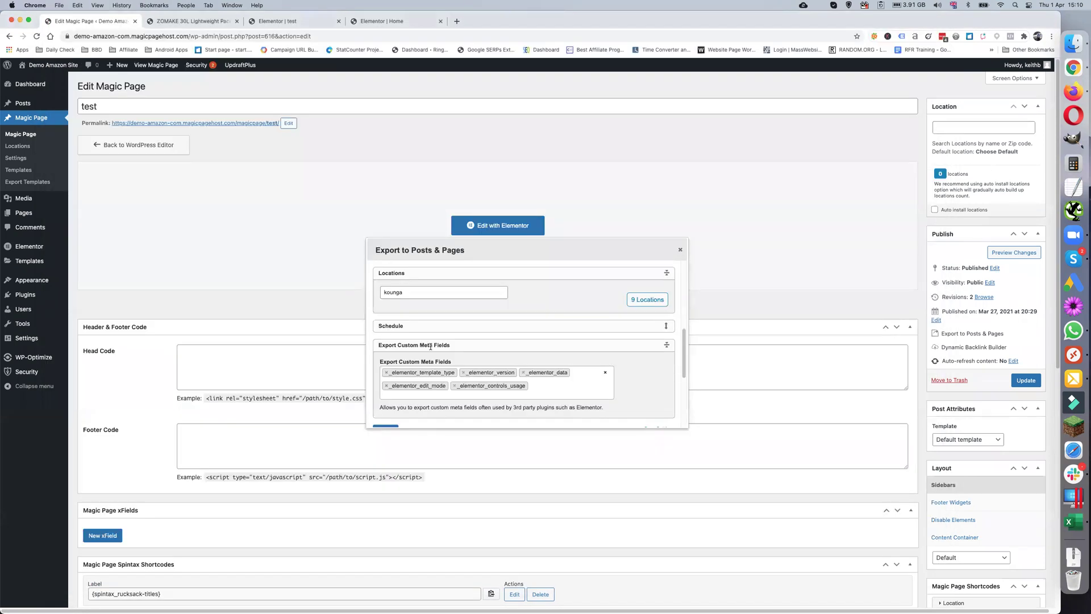
pyautogui.doubleClick(401, 293)
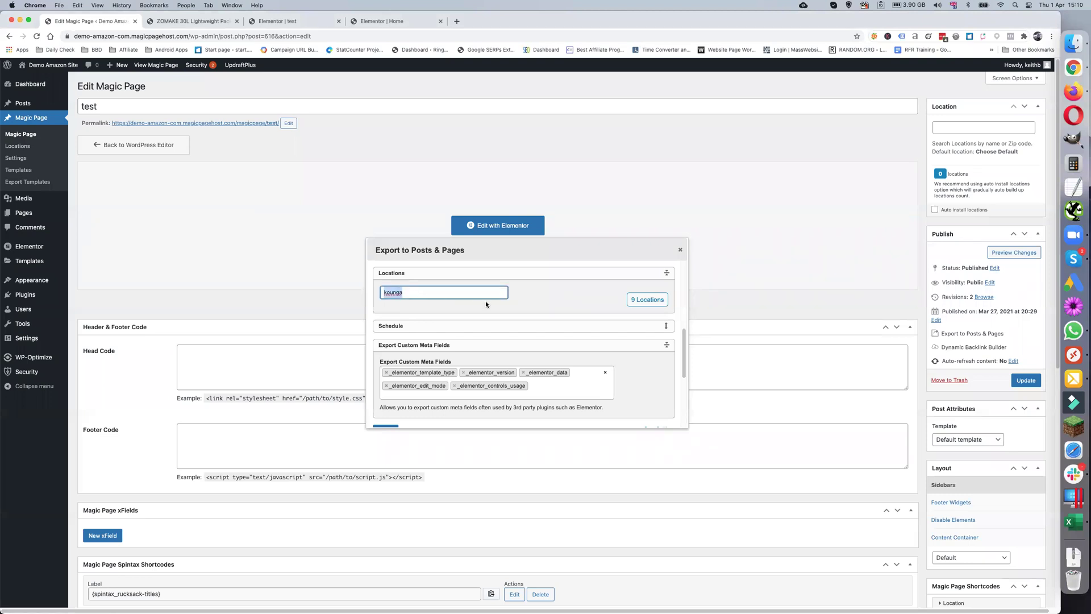
pyautogui.write('Maxtop')
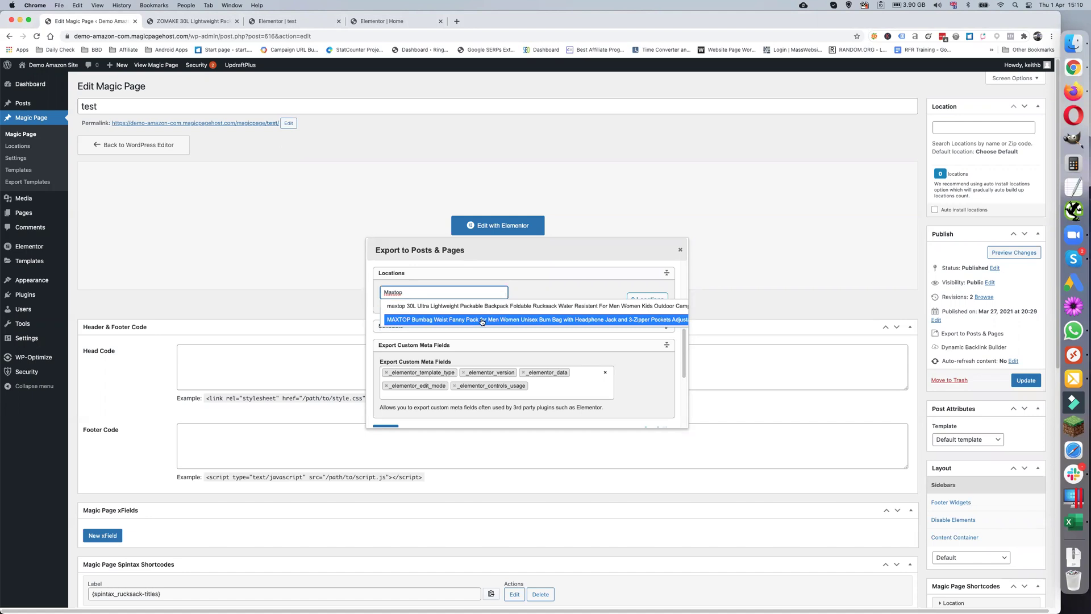
pyautogui.click(481, 319)
# - Try a radius of 20 and a larger value around the MAXTOP bumbag location
pyautogui.doubleClick(397, 324)
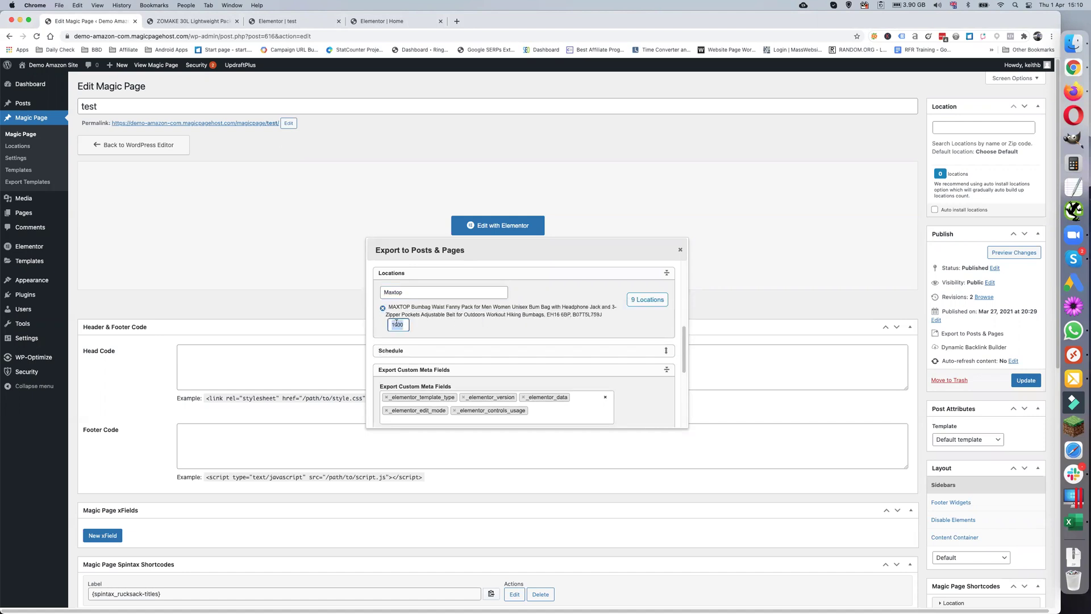
pyautogui.write('20')
pyautogui.click(443, 293)
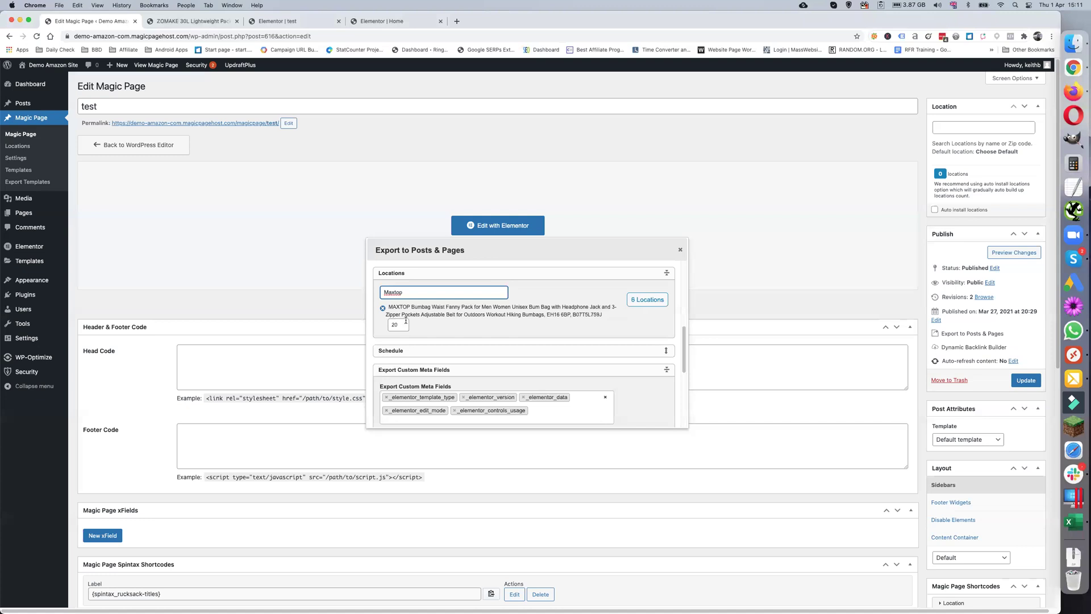
pyautogui.doubleClick(401, 324)
pyautogui.write('5')
pyautogui.click(413, 293)
# - Set the MAXTOP bumbag location's radius to 60 and export the Bum Bags group to pages
pyautogui.doubleClick(396, 323)
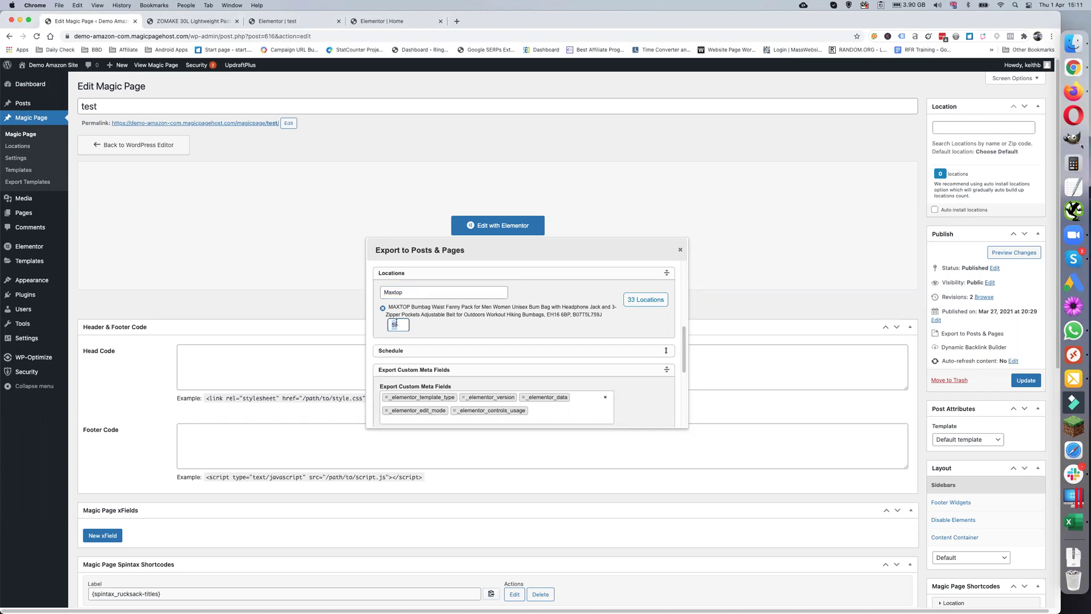
pyautogui.write('60')
pyautogui.click(420, 292)
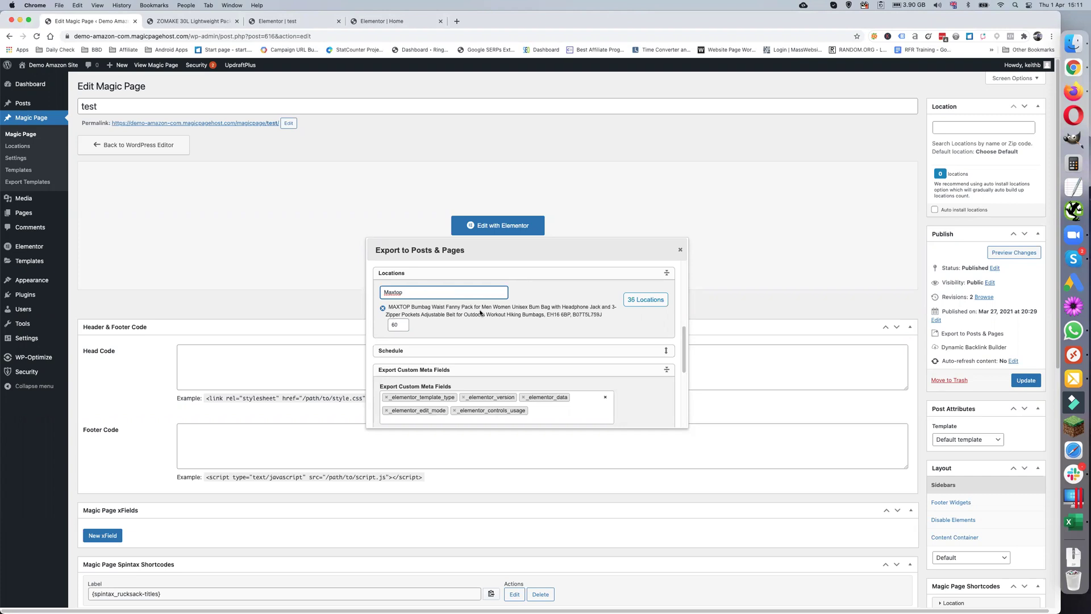
pyautogui.scroll(-1, 481, 312)
pyautogui.scroll(-5, 480, 312)
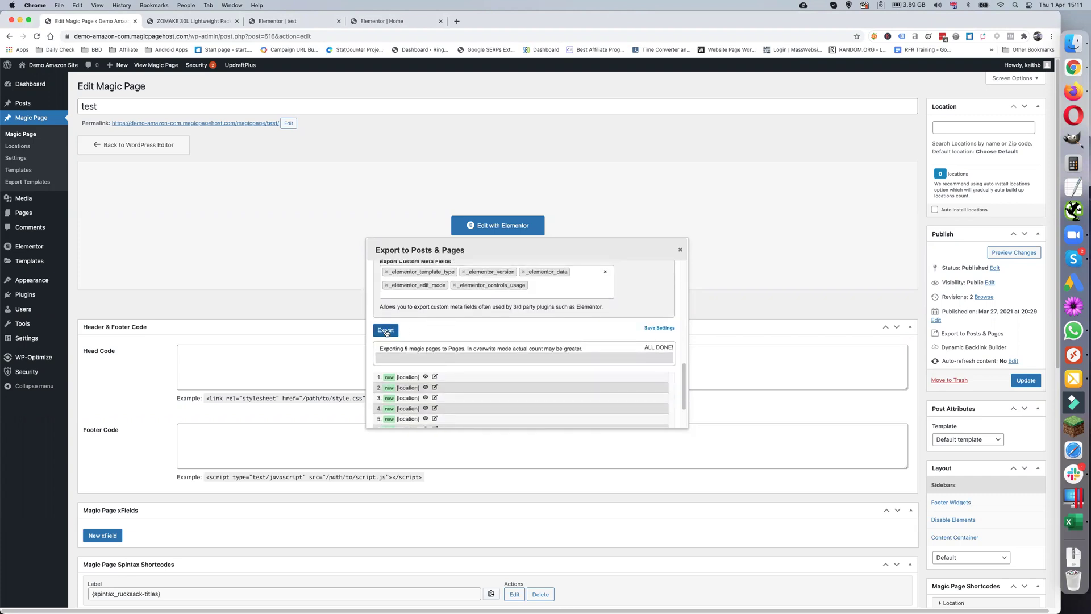
pyautogui.click(387, 332)
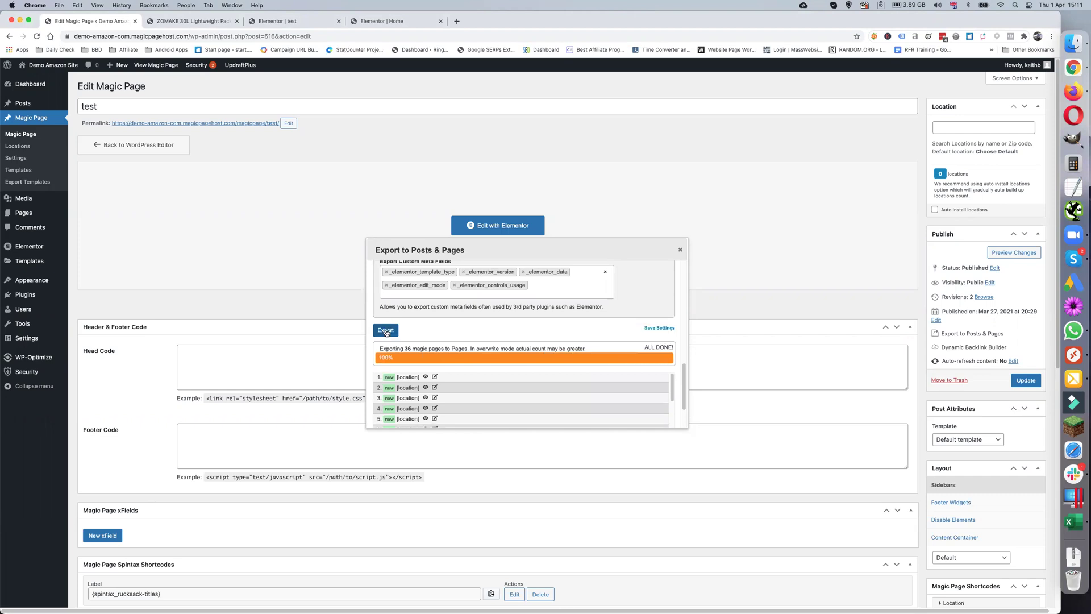
# - Open the third exported bum bag page and examine its product description, Amazon checkout link and related products list
pyautogui.scroll(-1, 477, 370)
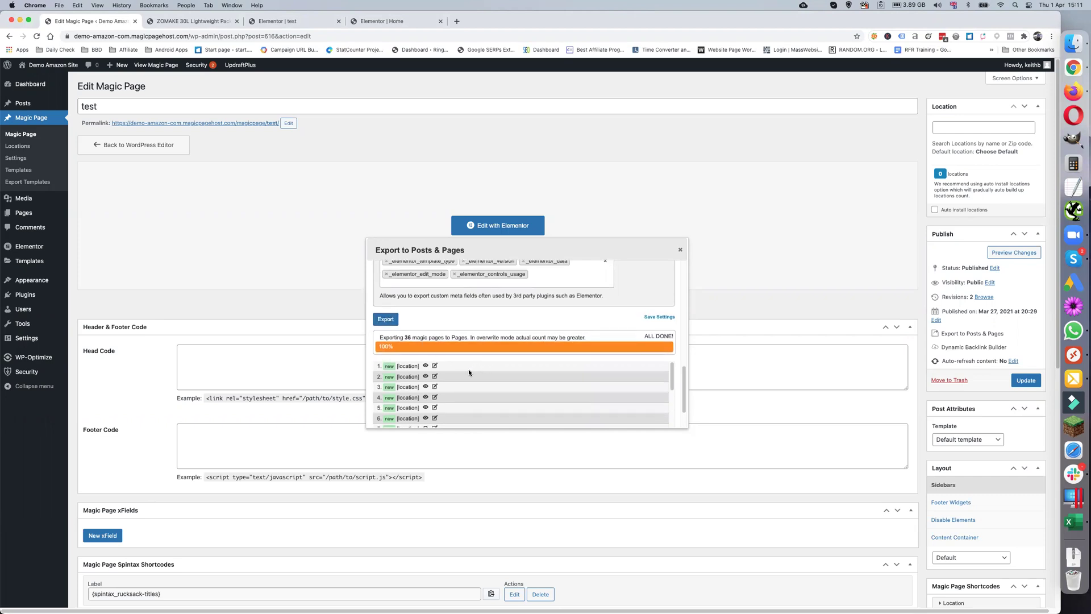
pyautogui.click(426, 387)
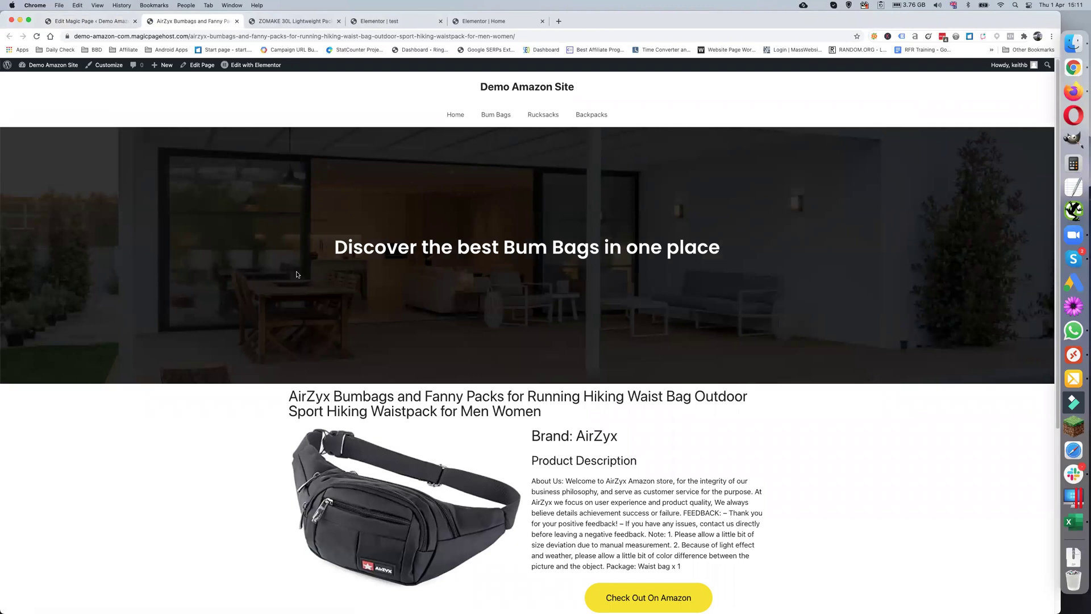
pyautogui.scroll(-5, 444, 274)
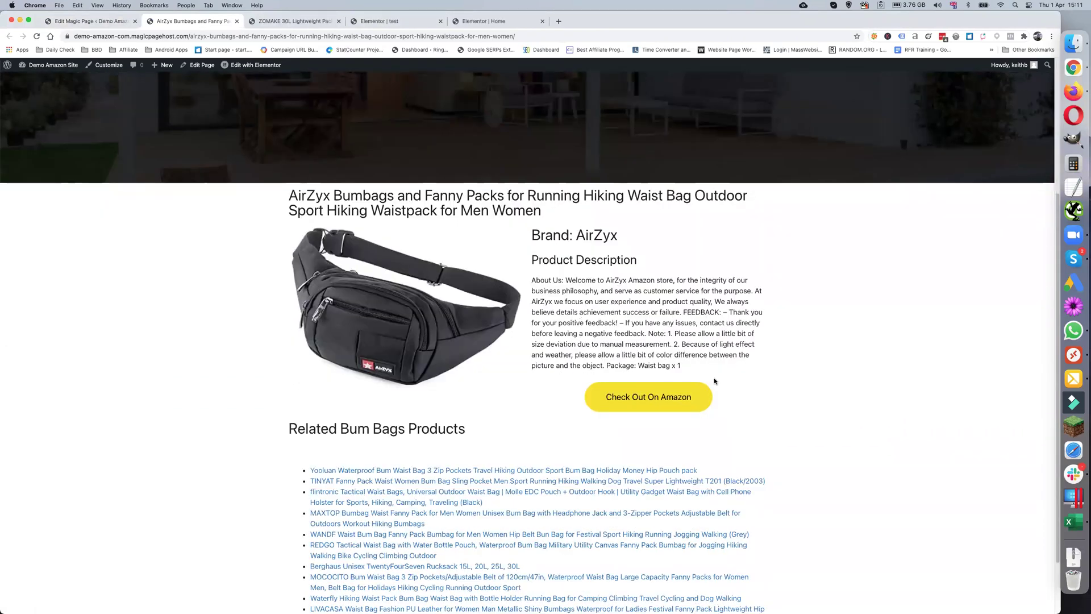
pyautogui.scroll(-3, 498, 415)
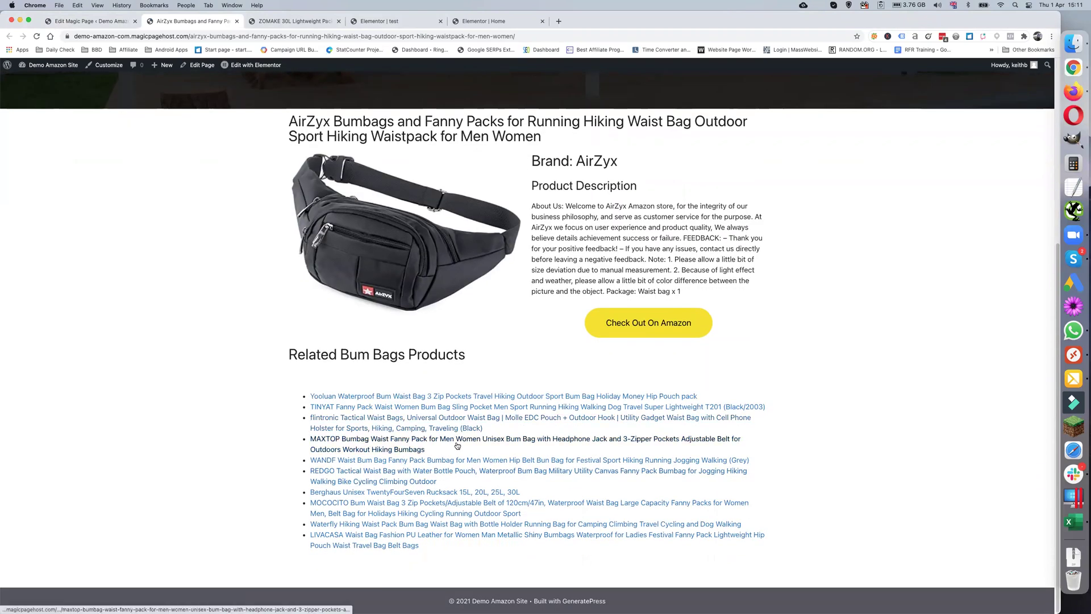
pyautogui.scroll(10, 408, 511)
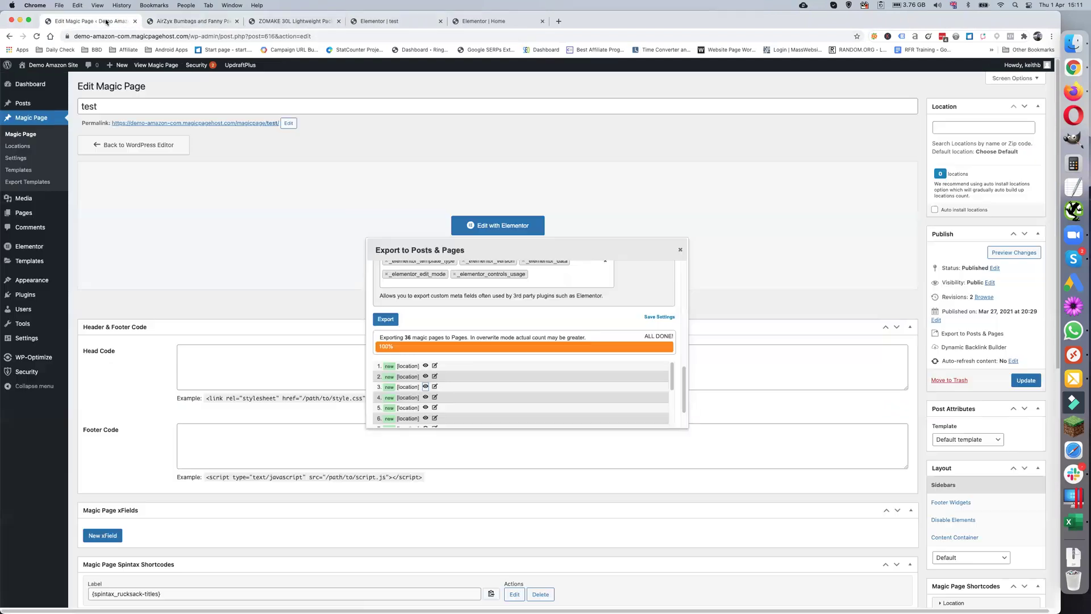
# - Return to the export settings and set the export group to Rucksacks
pyautogui.click(108, 21)
pyautogui.scroll(10, 460, 332)
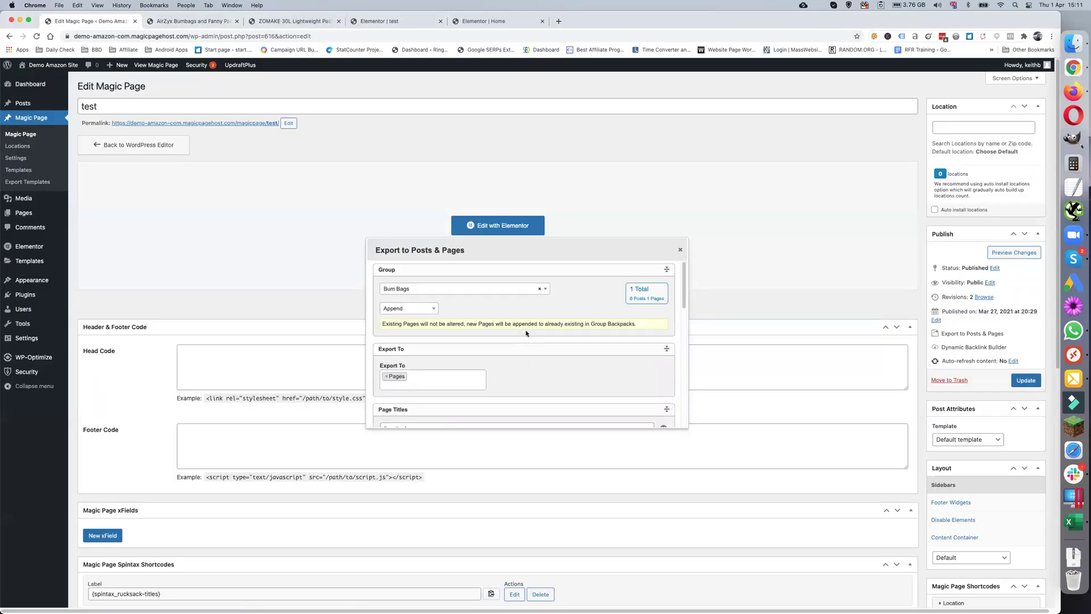
pyautogui.click(468, 291)
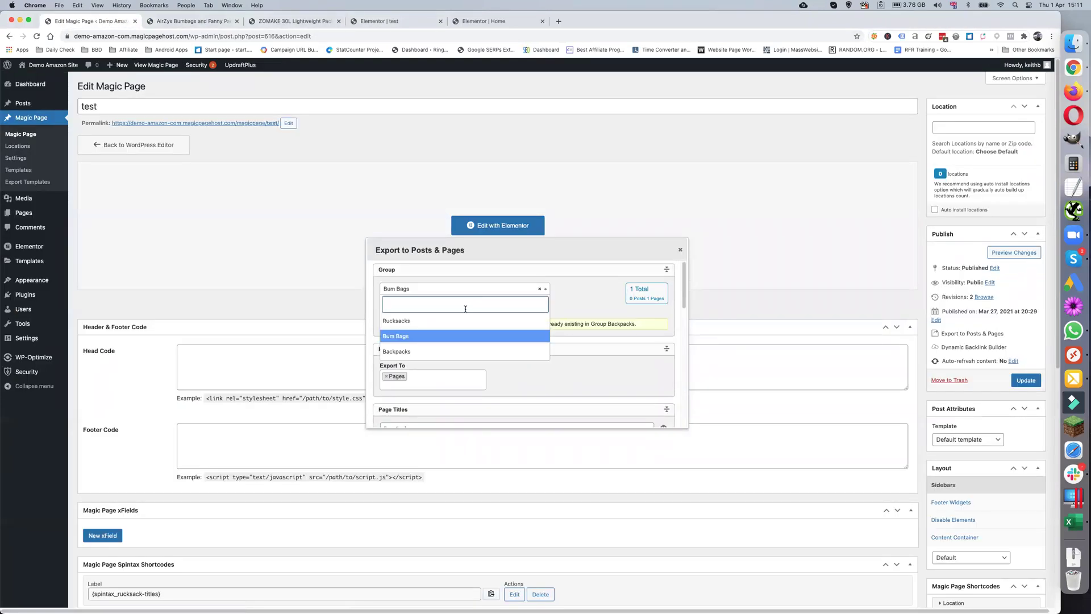
pyautogui.click(467, 319)
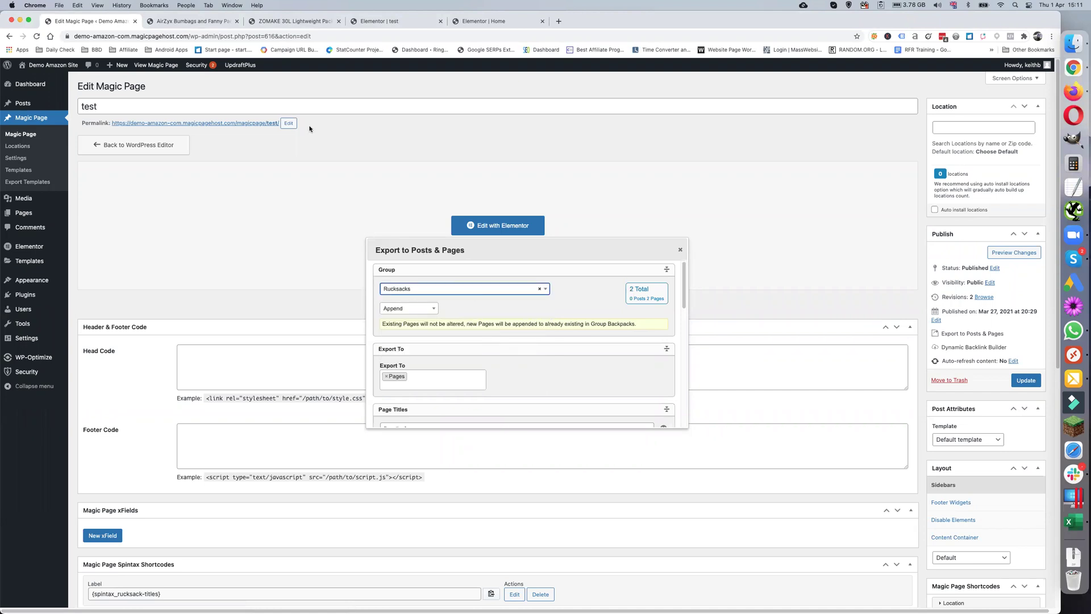
# - Look over the exported ZOMAKE backpack page and the AirZyx bum bag page, and return to the export settings
pyautogui.click(292, 23)
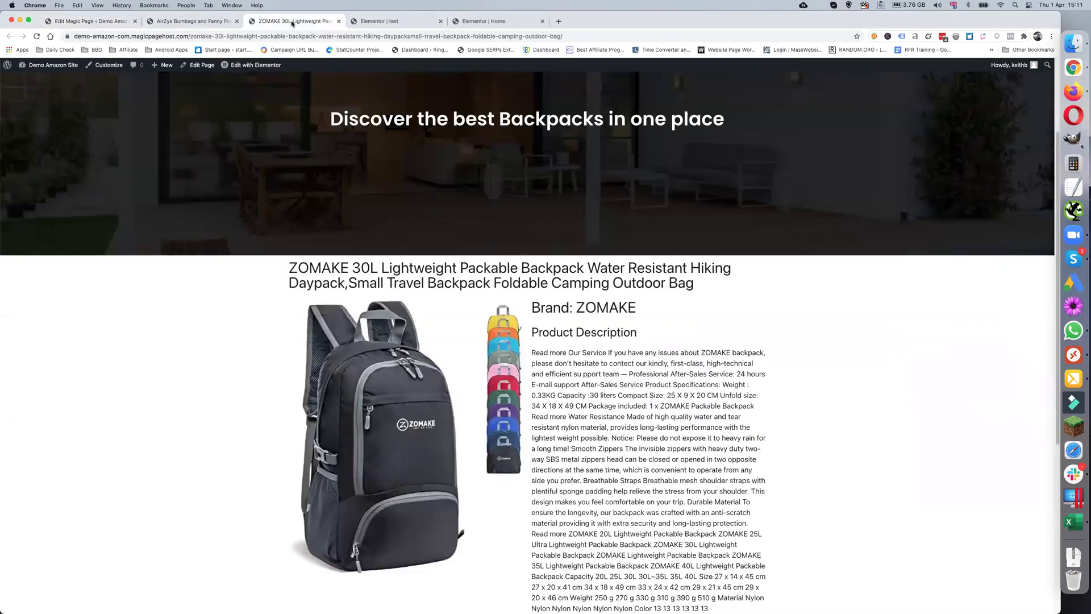
pyautogui.click(192, 21)
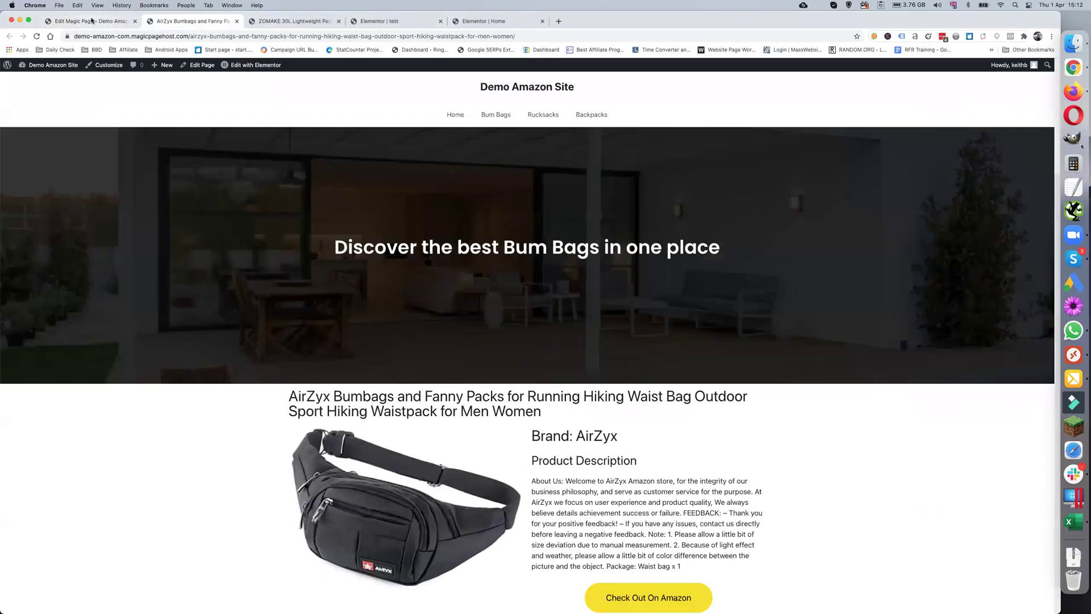
pyautogui.click(88, 21)
# - Remove the MAXTOP Bumbag Waist Fanny Pack from the export locations
pyautogui.scroll(-3, 512, 343)
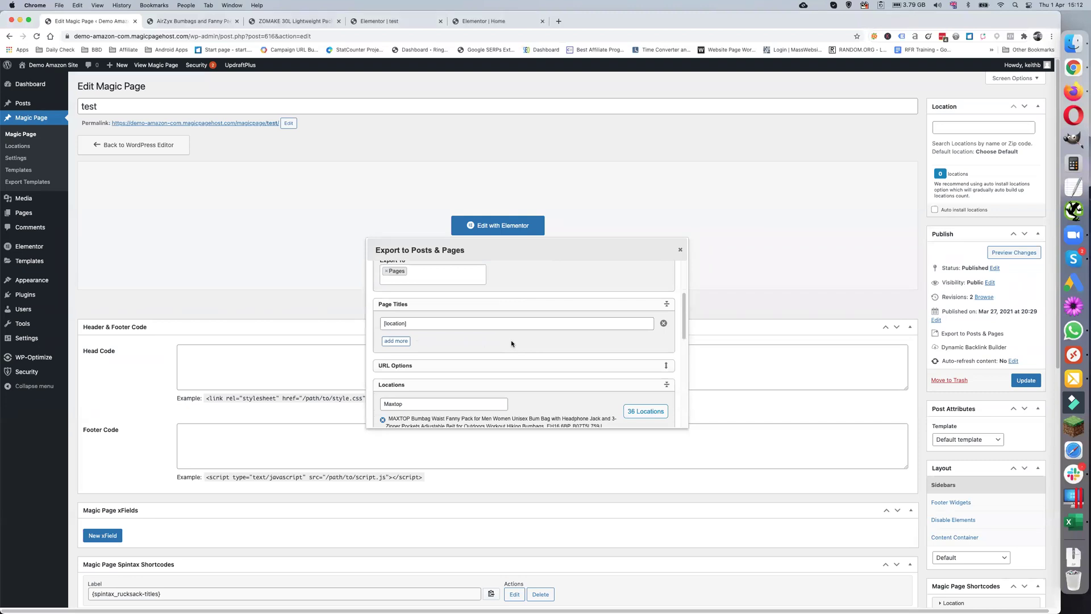
pyautogui.scroll(-2, 510, 339)
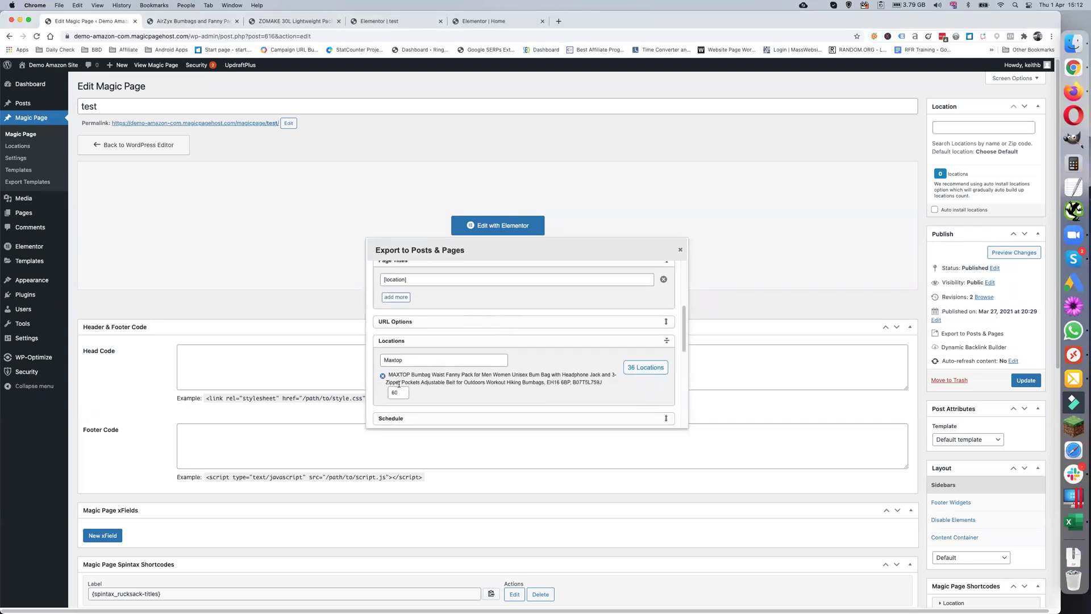
pyautogui.click(382, 376)
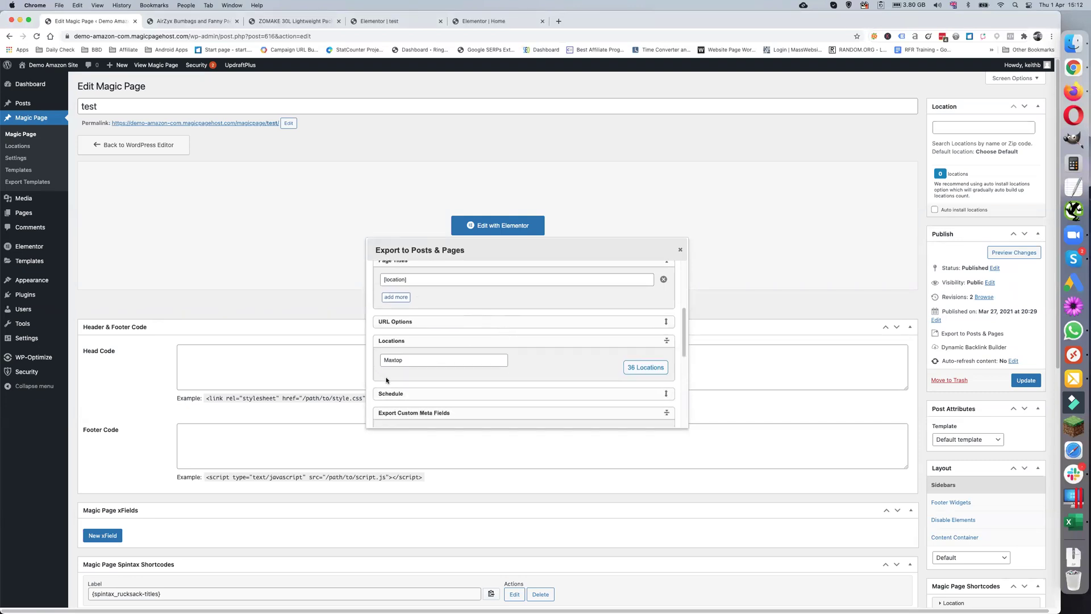
# - Switch to the Excel data and examine the Rucksack rows from the first Osprey Hikelite 26 to the last ComfyDegree backpack
pyautogui.click(1069, 523)
pyautogui.scroll(-3, 268, 379)
pyautogui.scroll(-7, 267, 379)
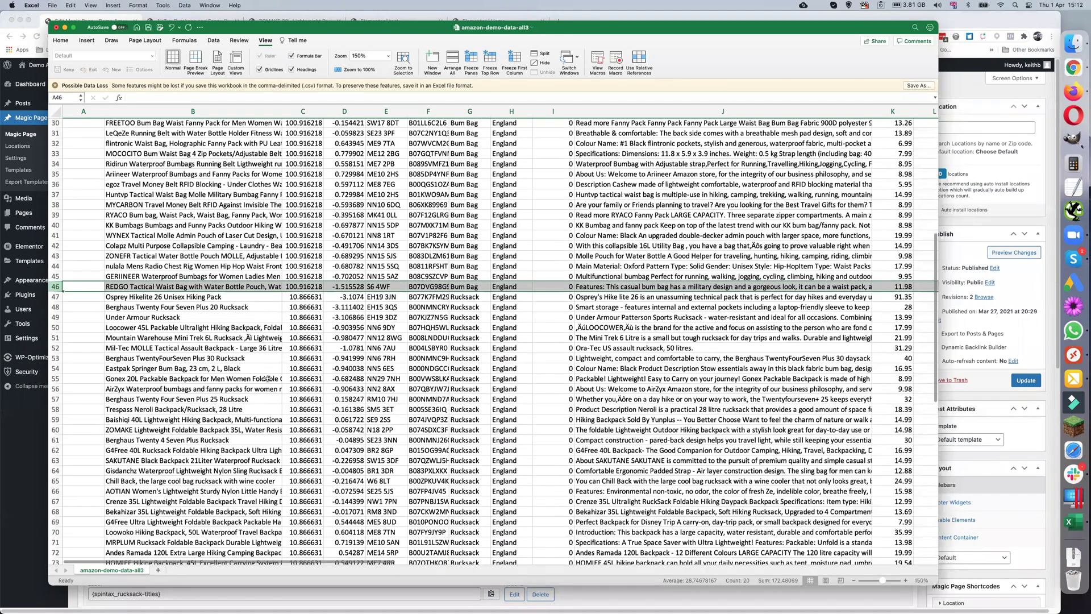
pyautogui.click(55, 297)
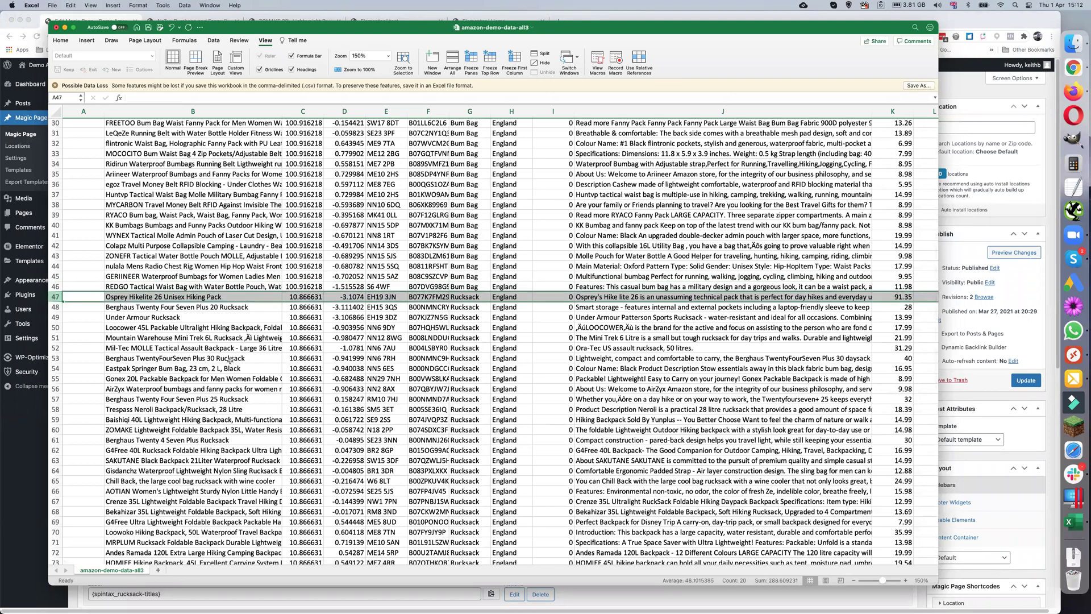
pyautogui.scroll(-9, 230, 359)
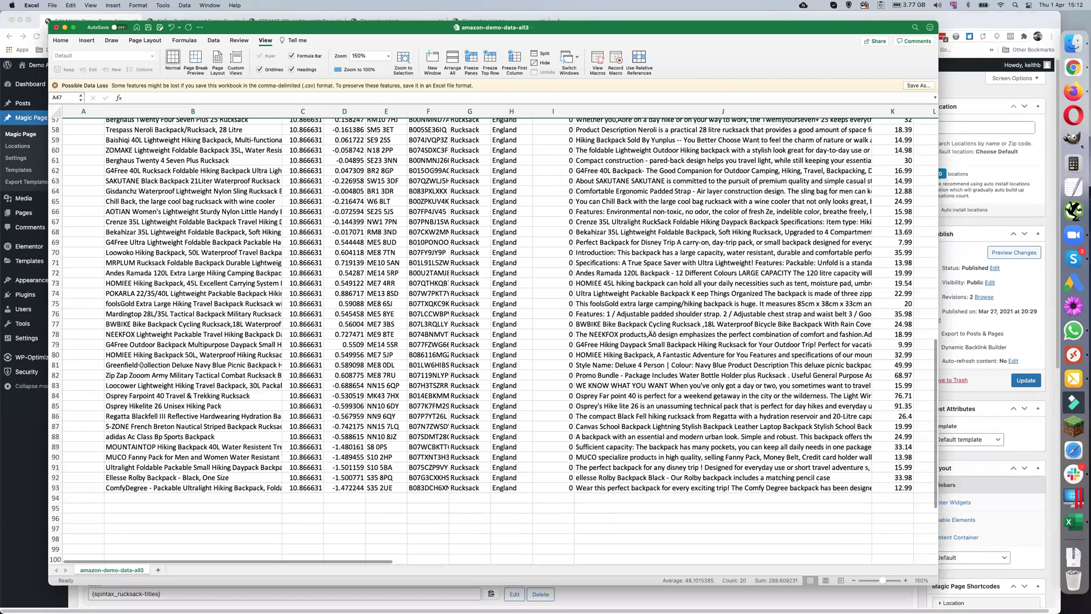
pyautogui.click(55, 487)
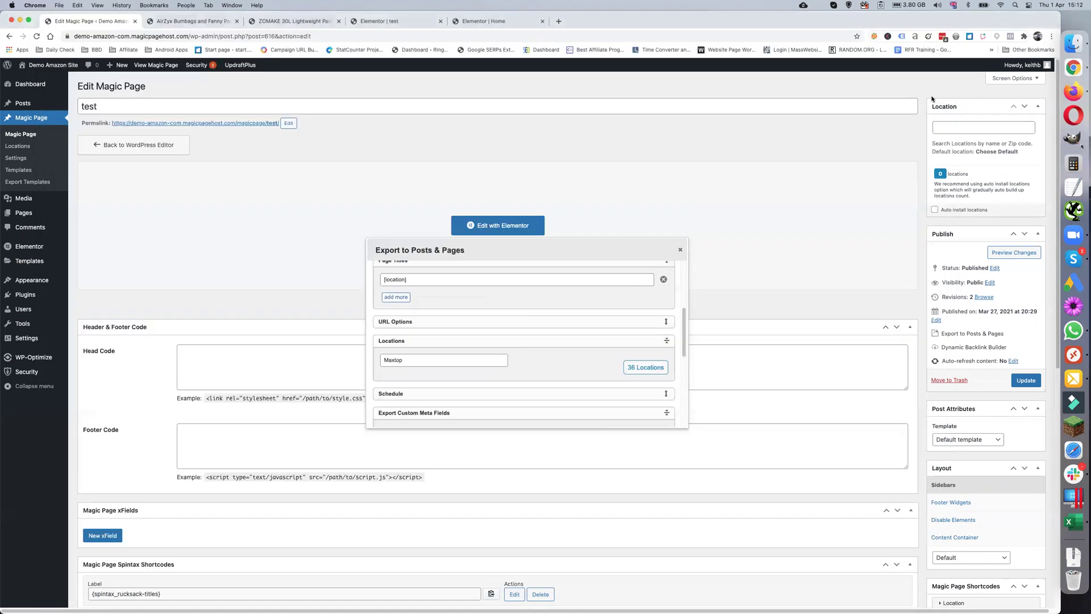
# - Return to the browser and add the Osprey Farpoint 40 Travel & Trekking Rucksack as the export location
pyautogui.click(987, 102)
pyautogui.scroll(-5, 415, 354)
pyautogui.scroll(5, 418, 356)
pyautogui.doubleClick(403, 351)
pyautogui.write('Osprey')
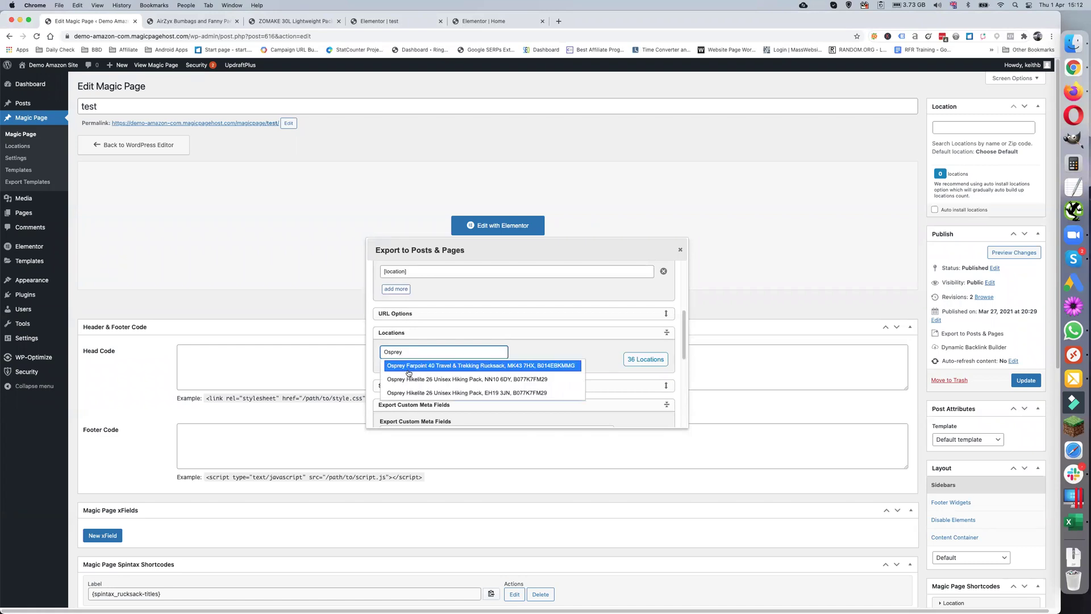
pyautogui.click(419, 366)
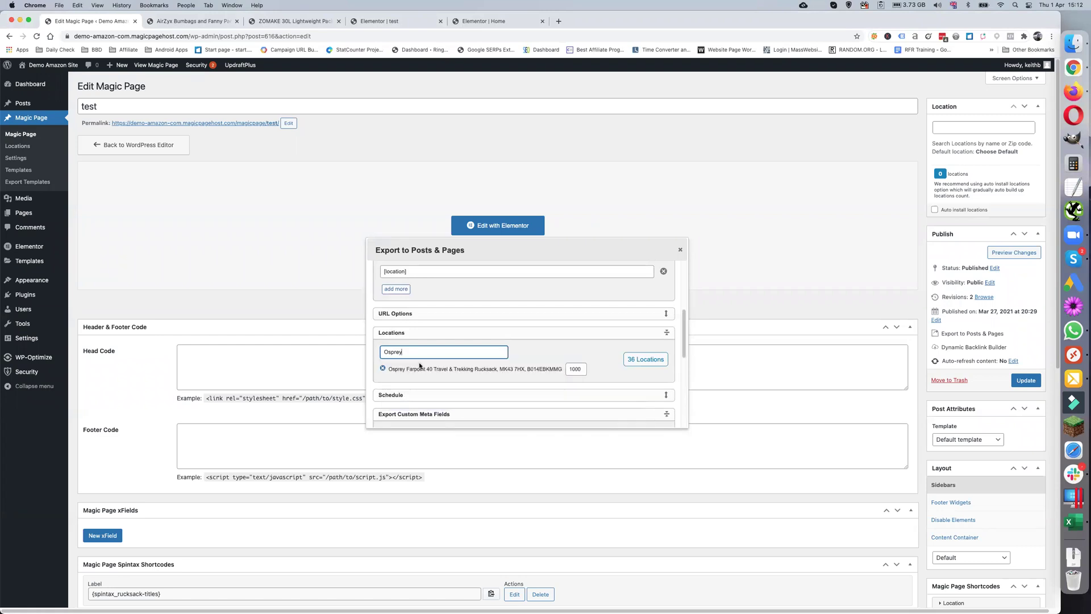
# - Try radii of 50 and 60 and another value around the Osprey Farpoint 40 location
pyautogui.doubleClick(574, 368)
pyautogui.write('50')
pyautogui.click(479, 350)
pyautogui.doubleClick(573, 368)
pyautogui.write('60')
pyautogui.click(446, 350)
pyautogui.doubleClick(574, 369)
pyautogui.write('7')
pyautogui.click(463, 353)
# - Set the Osprey Farpoint 40 location's radius to 100 and export the Rucksacks group to pages
pyautogui.doubleClick(571, 369)
pyautogui.write('100')
pyautogui.click(430, 352)
pyautogui.scroll(-7, 501, 353)
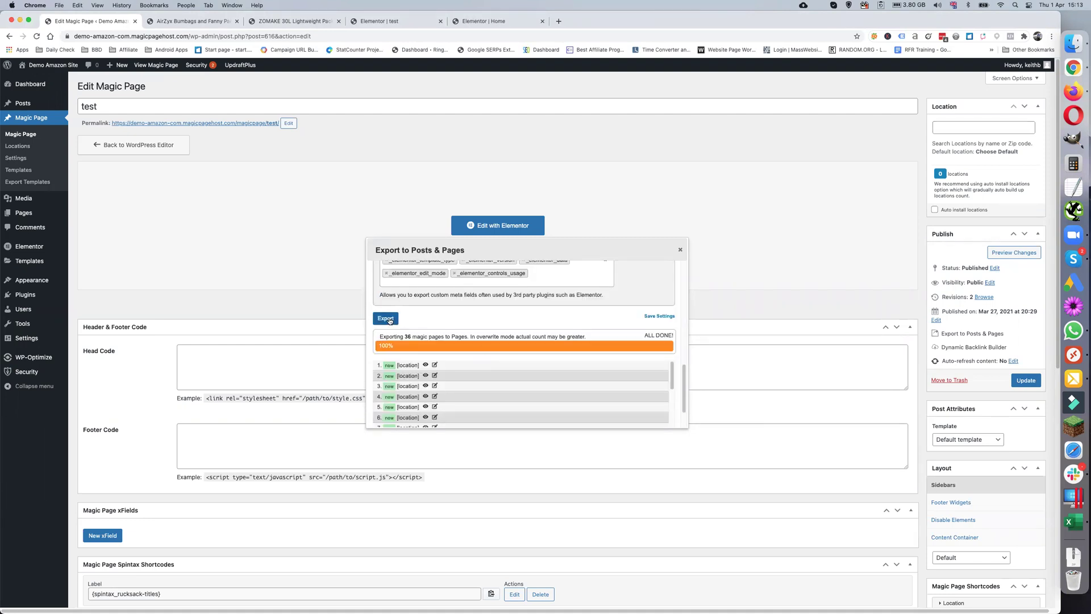
pyautogui.click(389, 321)
# - Open the third exported rucksack page and examine its product description, Amazon checkout link and related rucksacks list
pyautogui.click(425, 386)
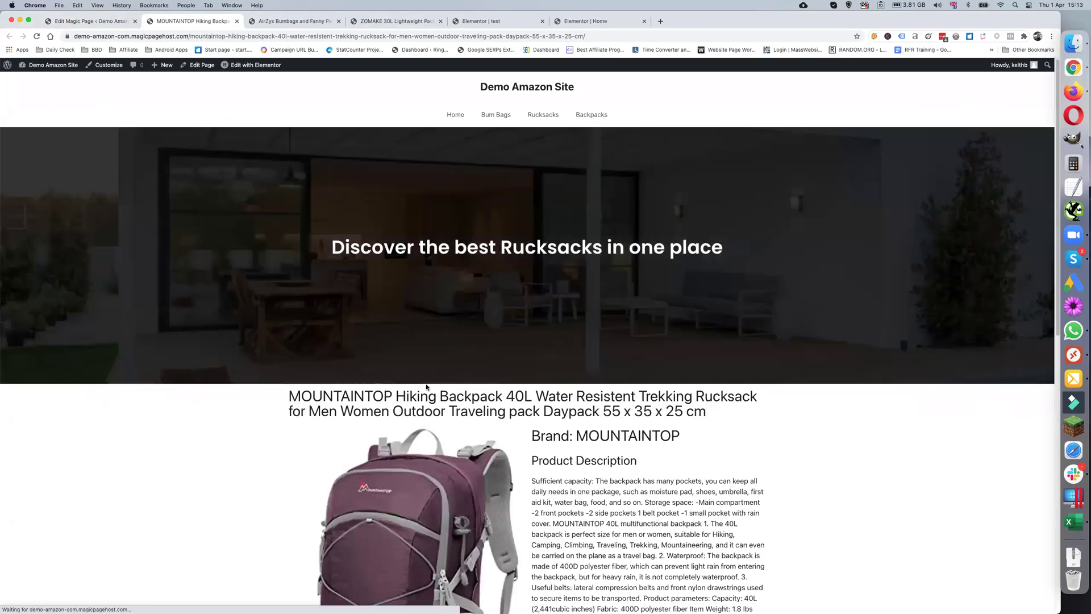
pyautogui.scroll(-5, 511, 403)
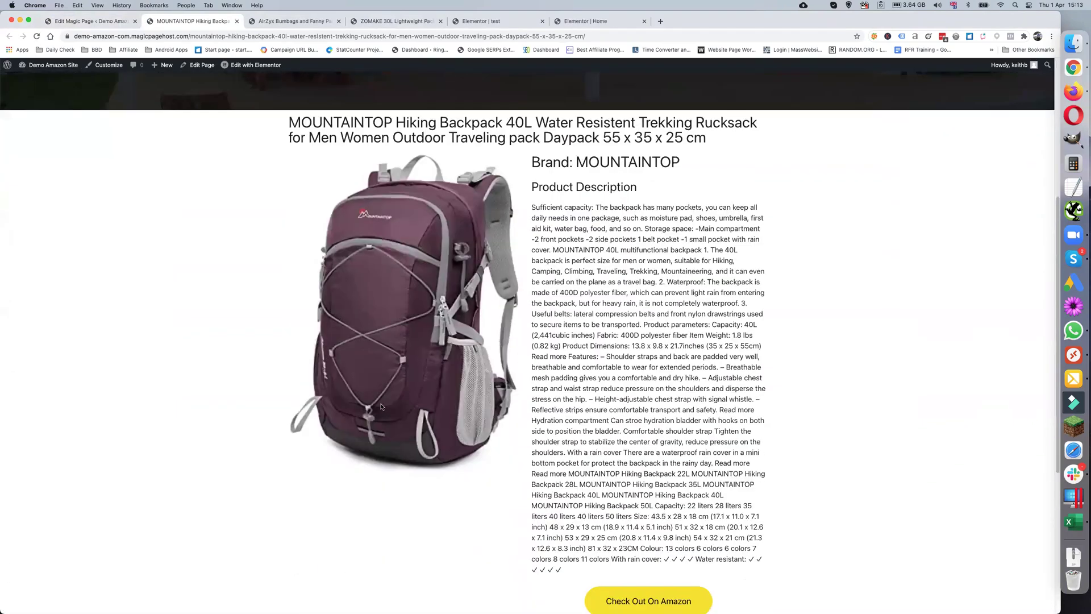
pyautogui.scroll(-4, 532, 376)
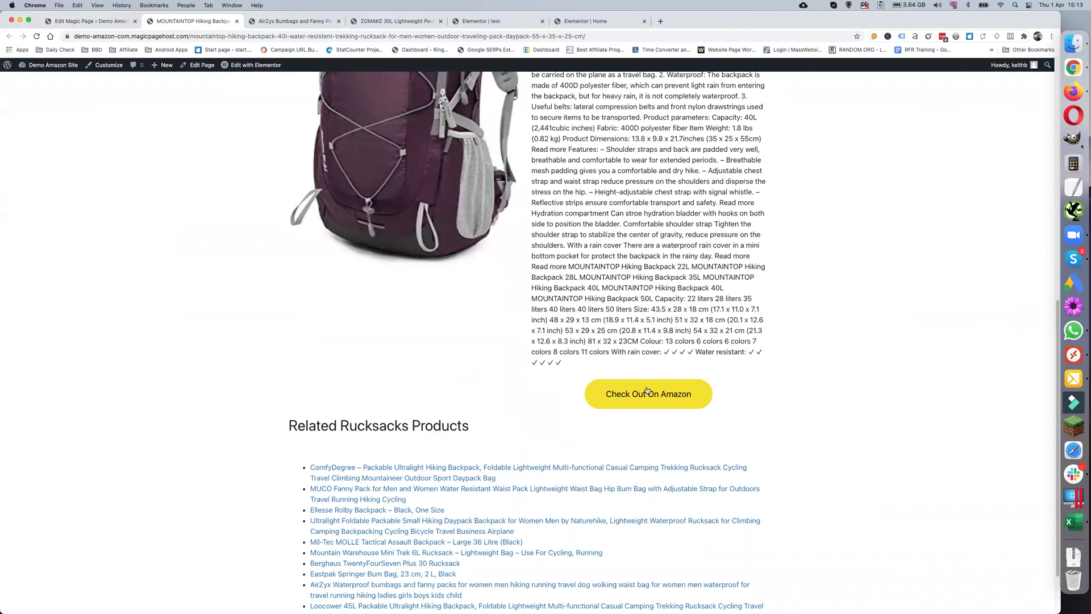
pyautogui.scroll(-3, 645, 400)
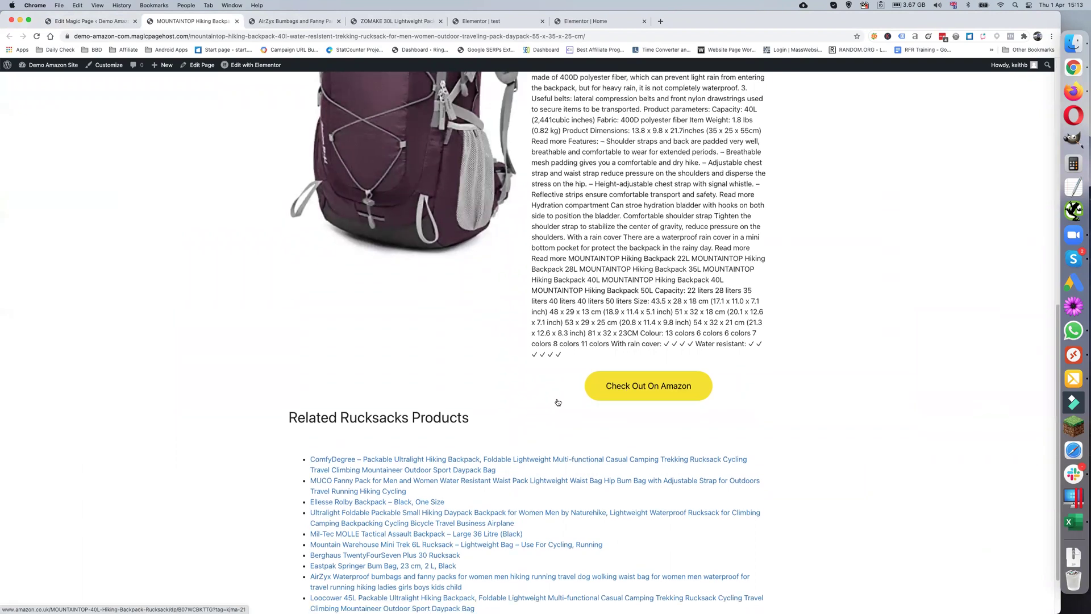
pyautogui.scroll(15, 413, 496)
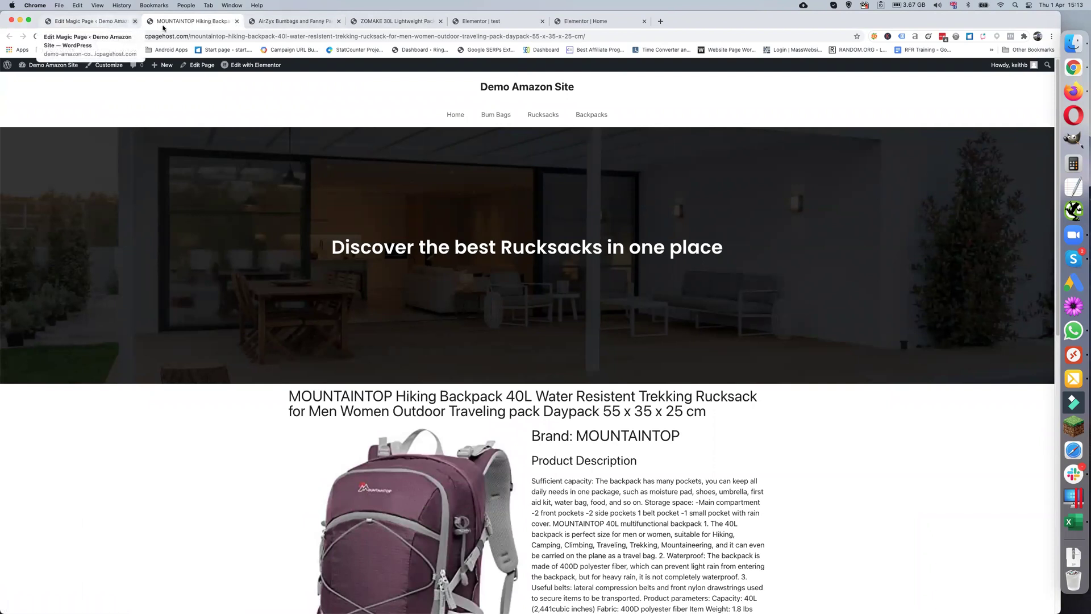
# - Open the demo site's home page and examine its product of the month and Our Other Products sections
pyautogui.click(460, 116)
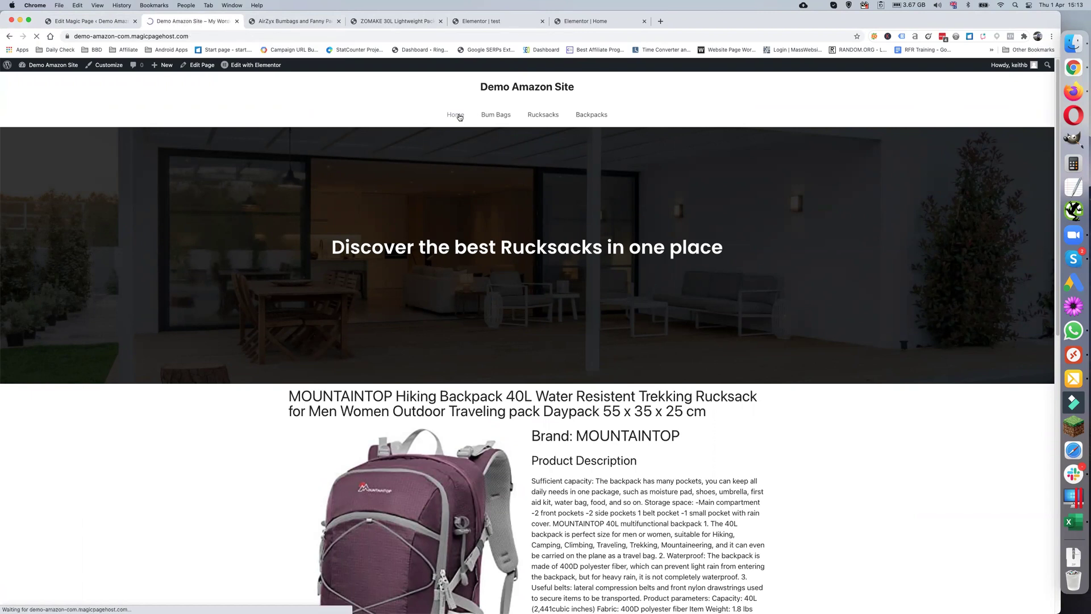
pyautogui.scroll(-5, 200, 156)
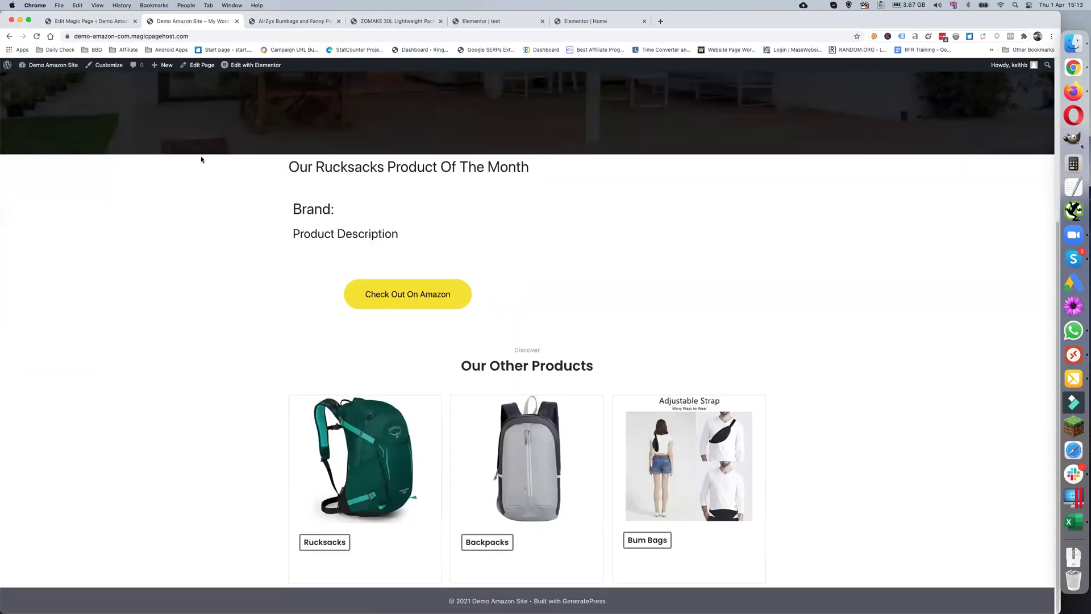
pyautogui.scroll(5, 201, 159)
# - Close the test template's export results and open the list of all site pages
pyautogui.click(88, 21)
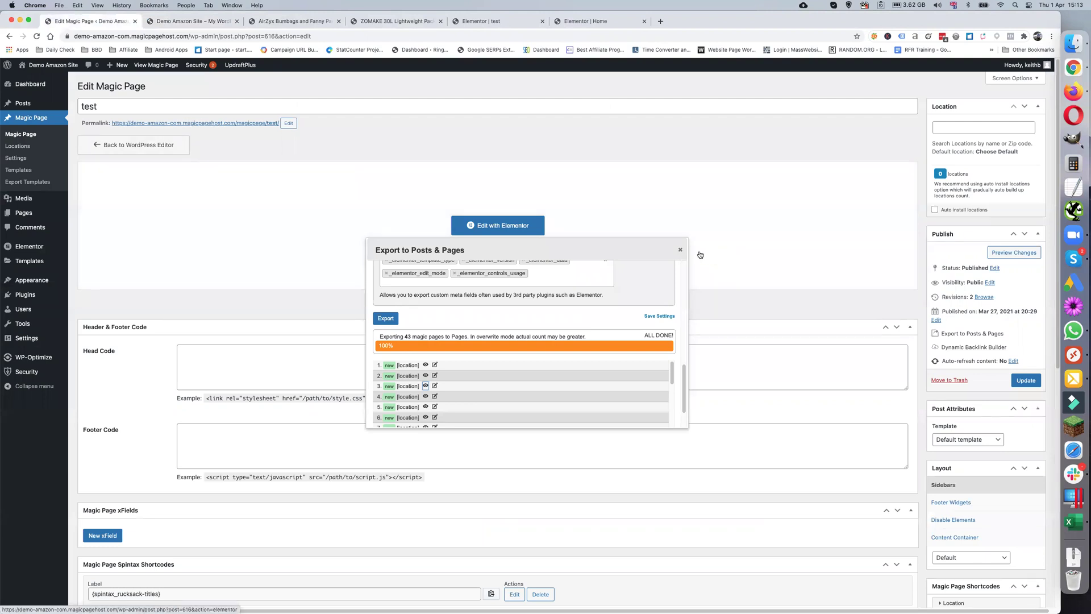
pyautogui.click(680, 250)
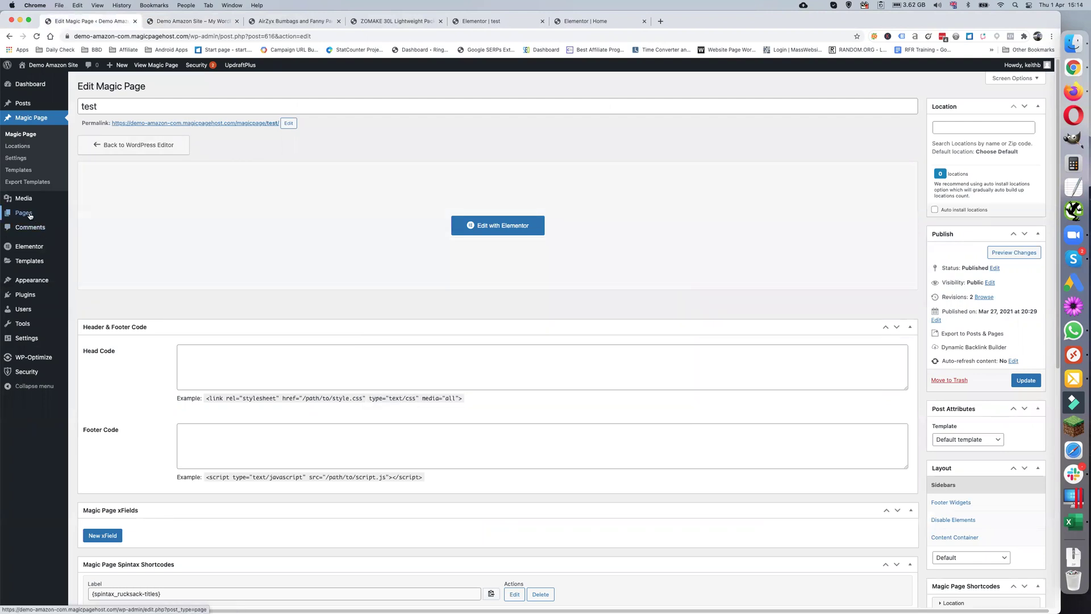
pyautogui.moveTo(31, 216)
pyautogui.click(92, 218)
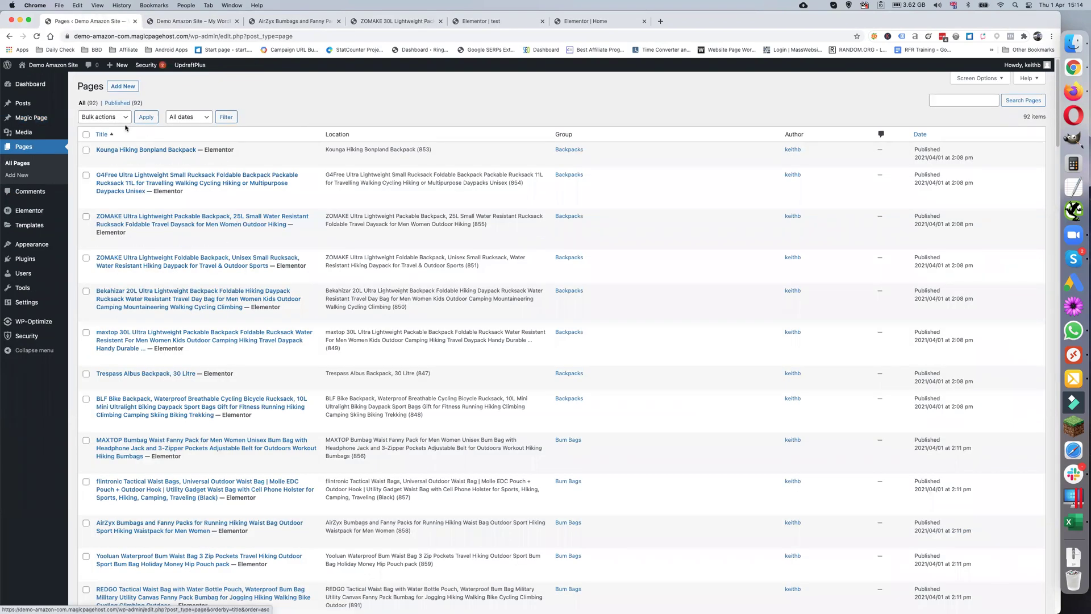
# - Look through the full page list to review the exported Backpacks, Bum Bags and Rucksacks pages
pyautogui.scroll(-10, 242, 304)
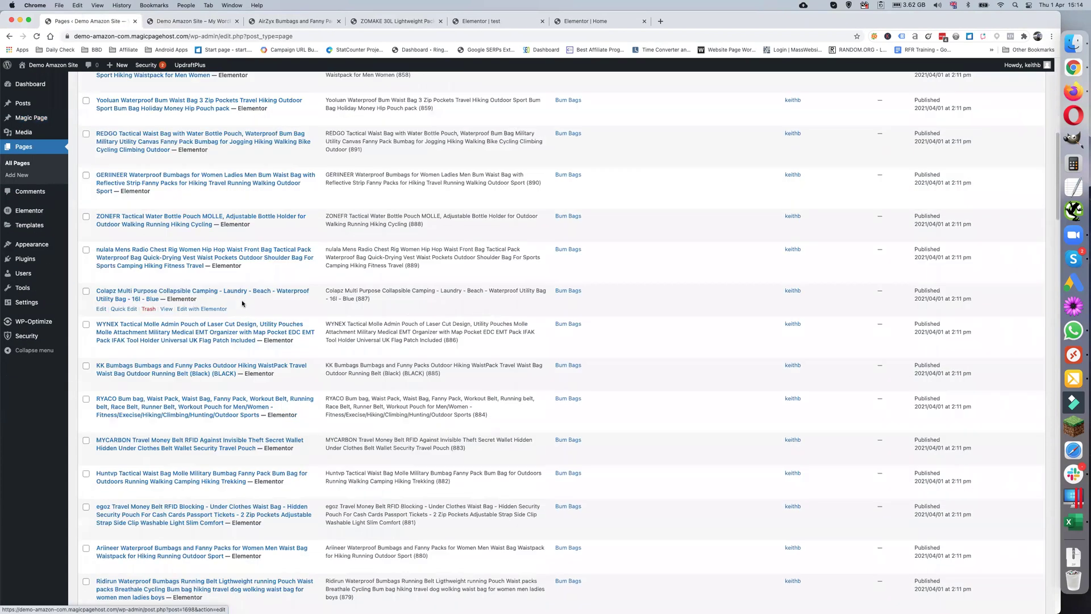
pyautogui.scroll(-15, 242, 304)
pyautogui.scroll(-15, 243, 304)
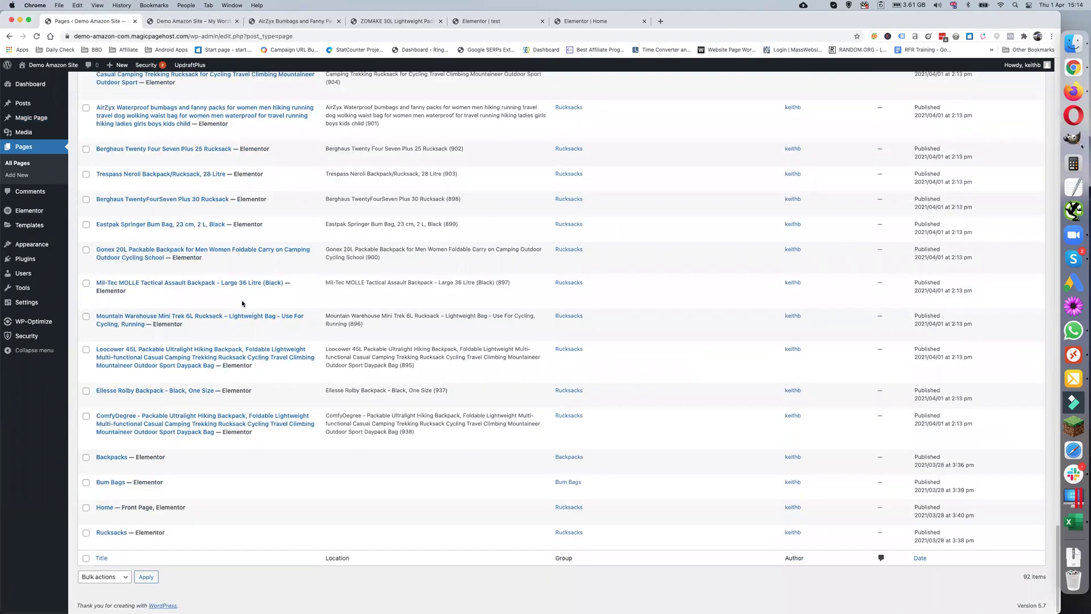
pyautogui.scroll(10, 491, 436)
pyautogui.scroll(15, 491, 435)
pyautogui.scroll(15, 491, 432)
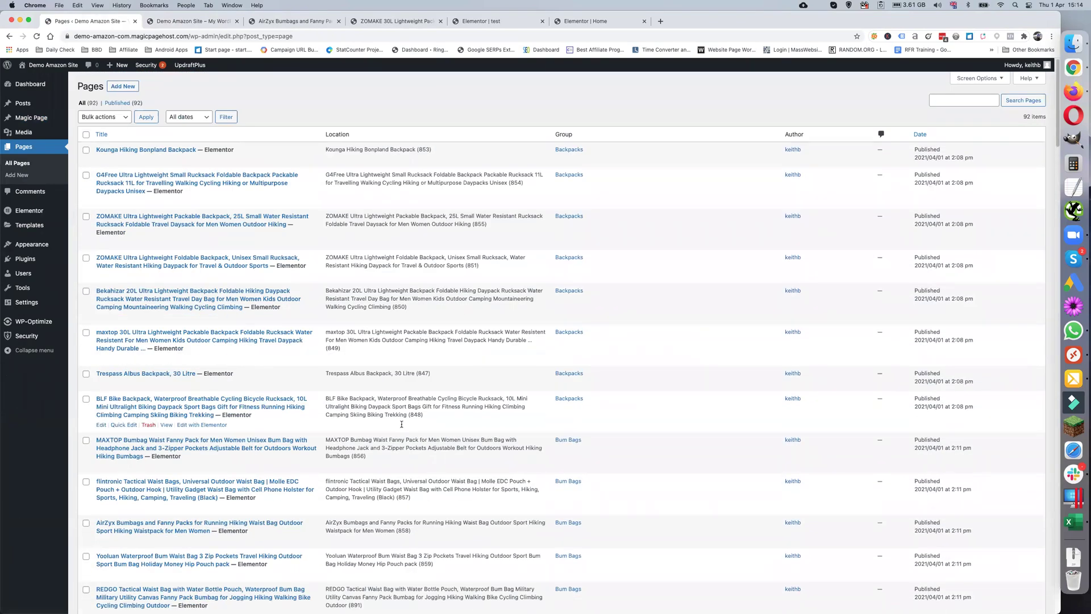
# - Open the Home front page from the page list for editing
pyautogui.scroll(-20, 218, 449)
pyautogui.scroll(-15, 218, 459)
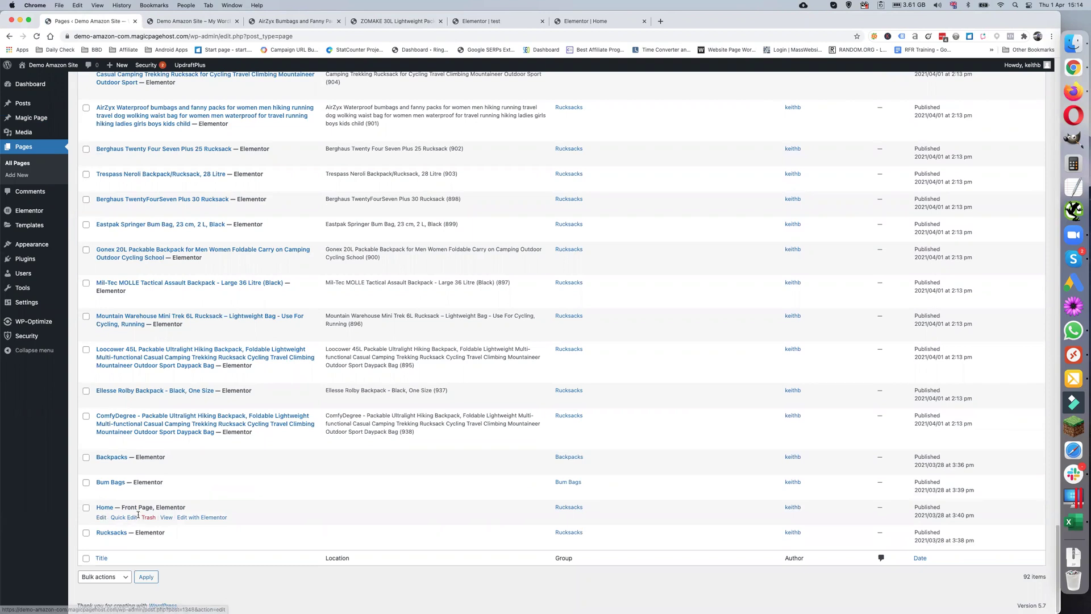
pyautogui.click(102, 517)
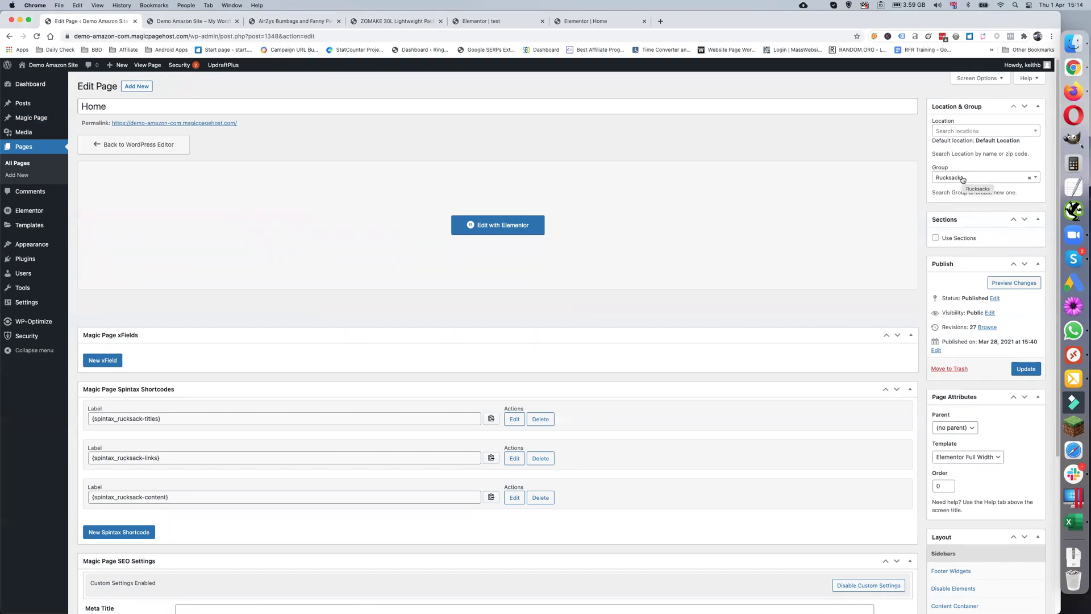
# - Search the Home page's locations for "Ospre" and consult the rucksack product names in the Excel workbook amazon-demo-data-all3
pyautogui.click(970, 132)
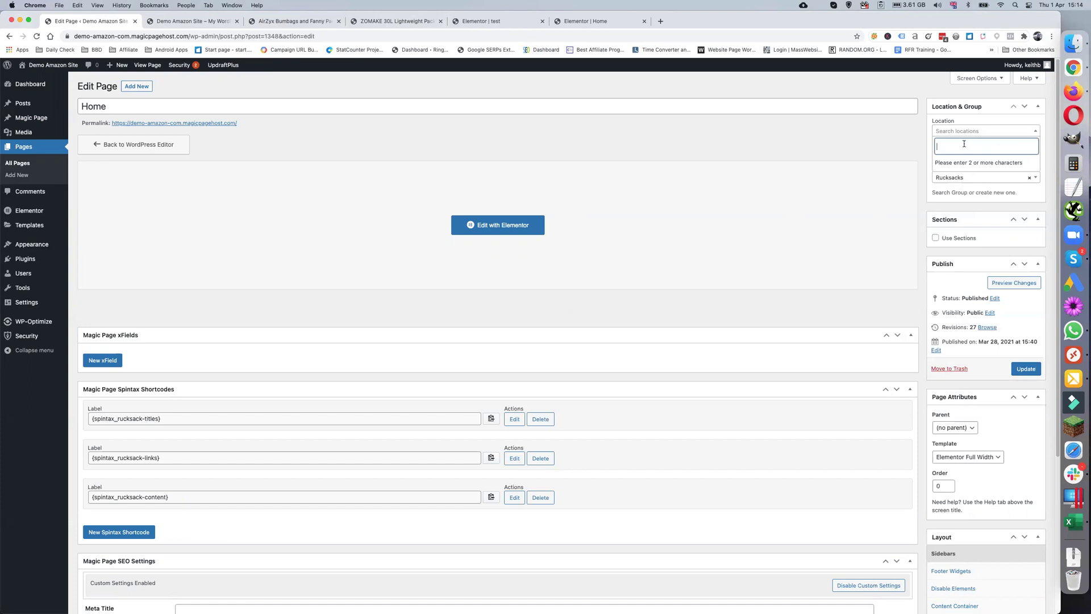
pyautogui.write('Ospre')
pyautogui.click(1073, 521)
pyautogui.scroll(3, 256, 319)
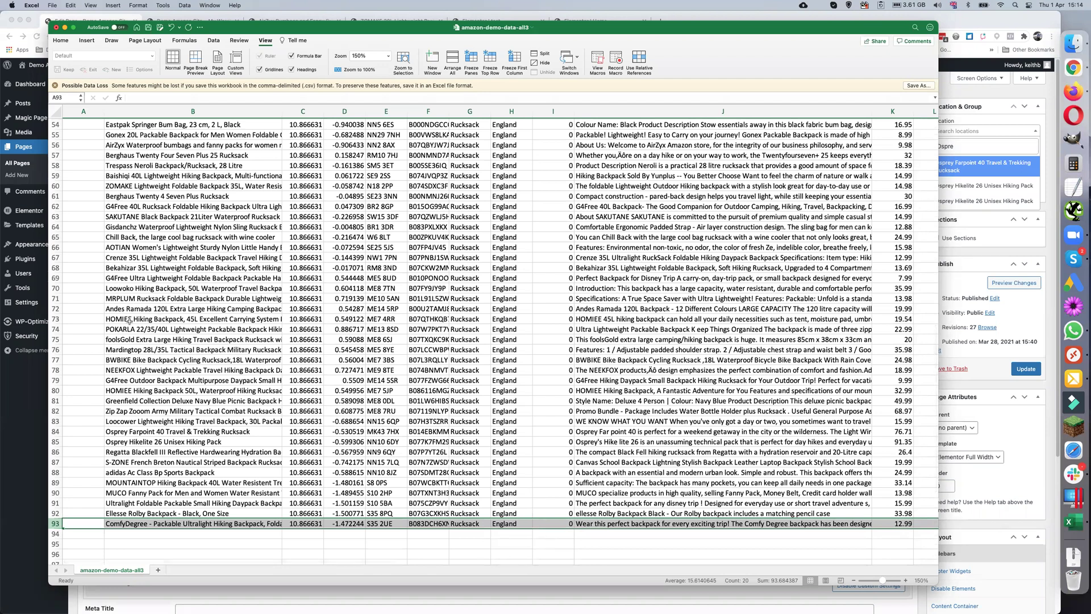
# - Switch back to Chrome, set the Home page's location to the Loowoko Hiking Backpack, 50L, and update the page
pyautogui.click(986, 261)
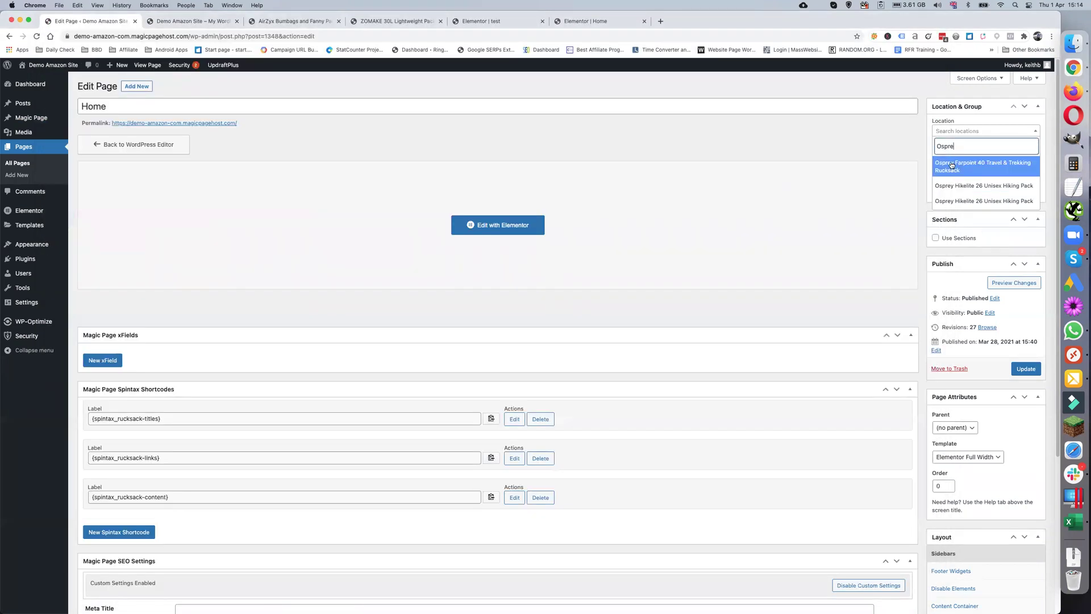
pyautogui.doubleClick(949, 145)
pyautogui.write('Loow')
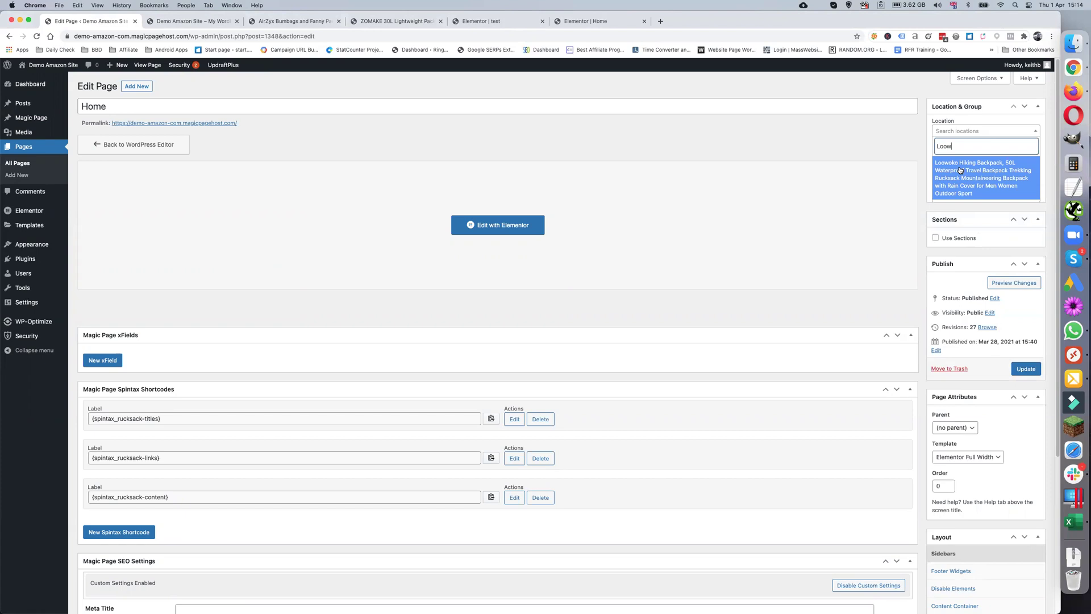
pyautogui.click(960, 171)
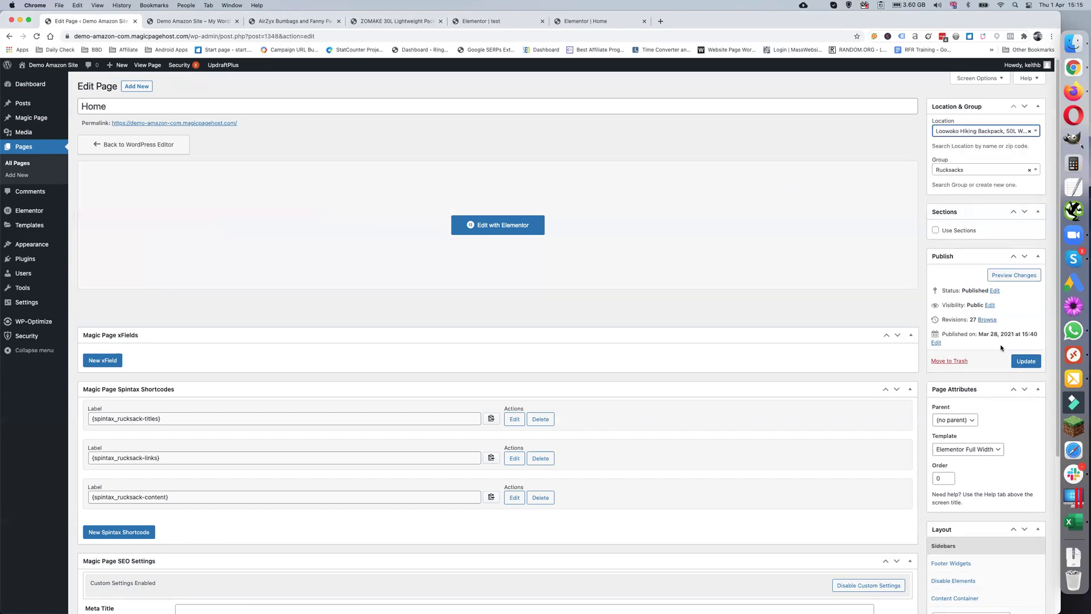
pyautogui.click(1024, 363)
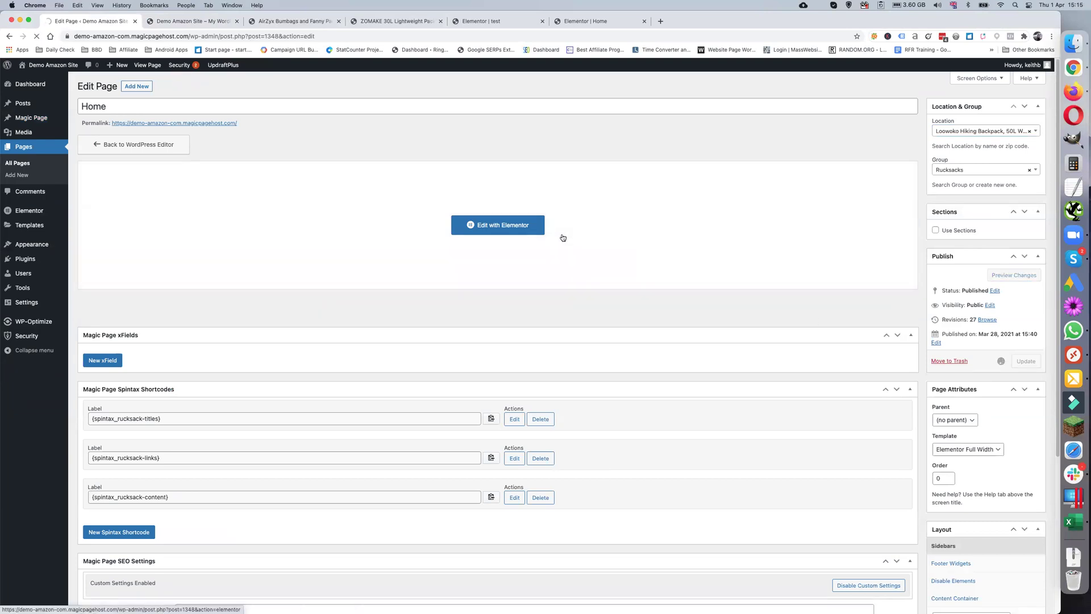
# - Reload the live home page and examine its rucksack product of the month and the linked product lists per group
pyautogui.click(577, 22)
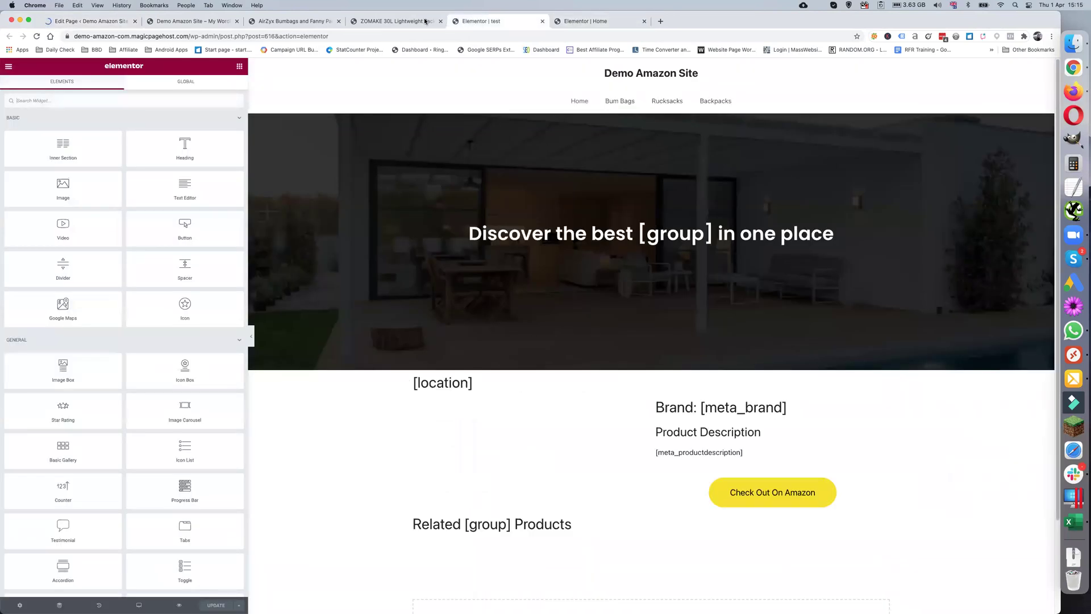
pyautogui.click(400, 21)
pyautogui.click(281, 20)
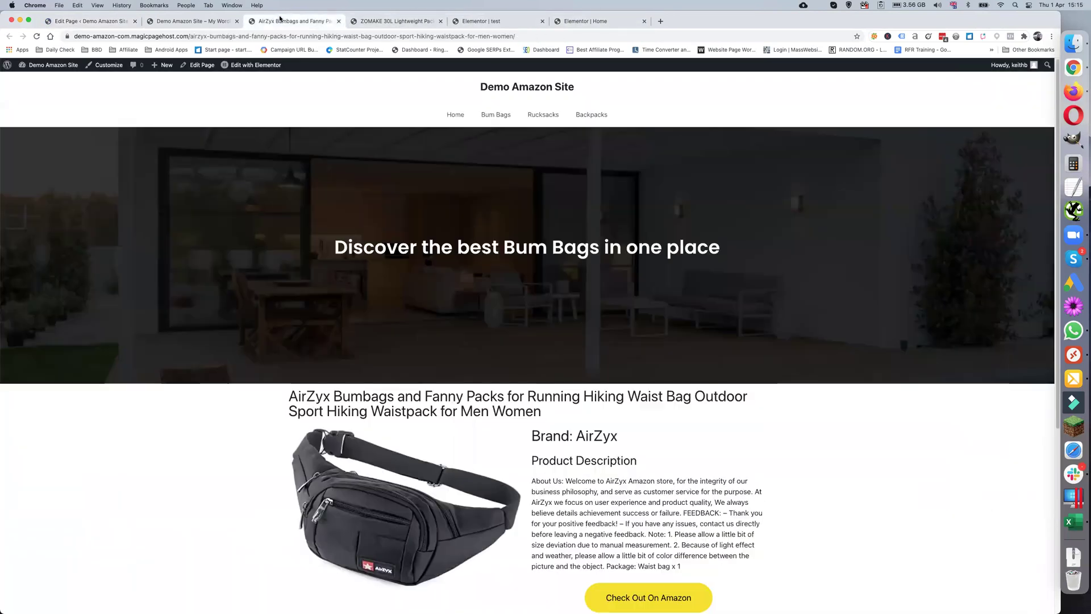
pyautogui.click(199, 21)
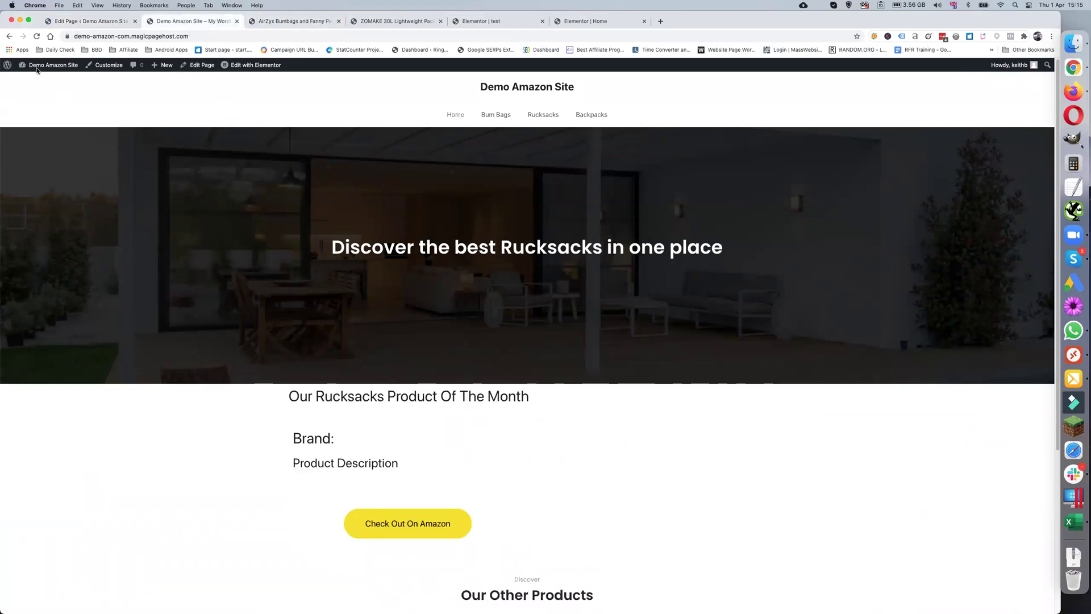
pyautogui.click(37, 36)
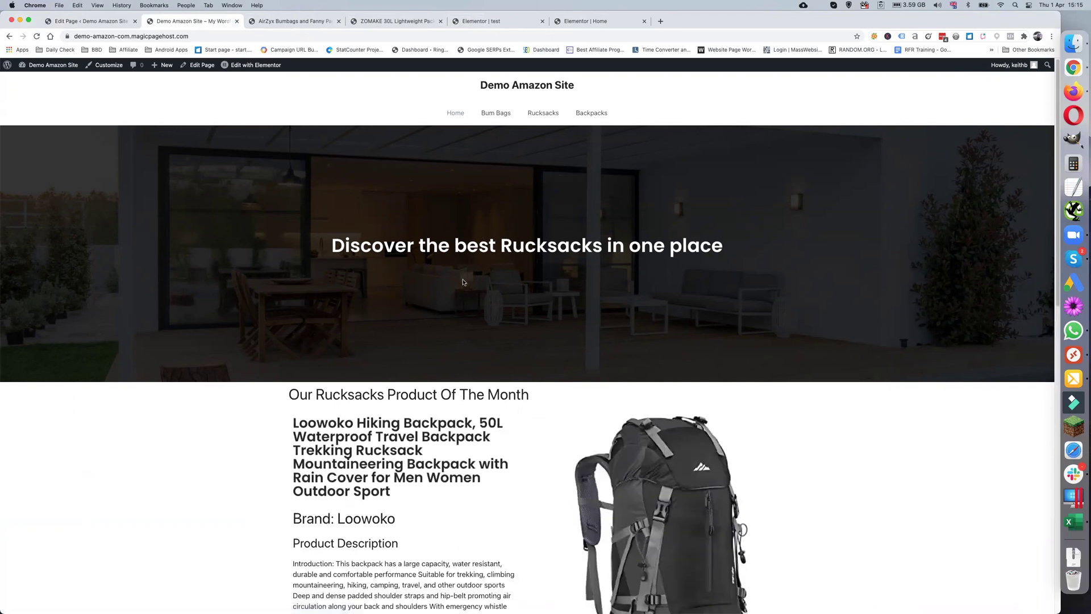
pyautogui.scroll(-5, 472, 262)
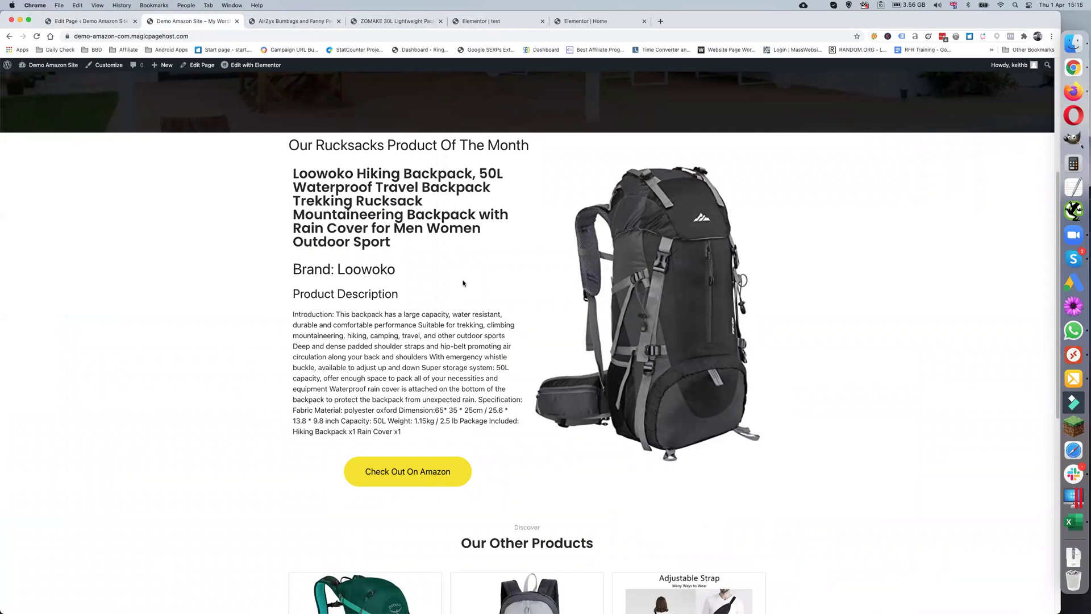
pyautogui.scroll(-3, 463, 283)
pyautogui.scroll(8, 463, 283)
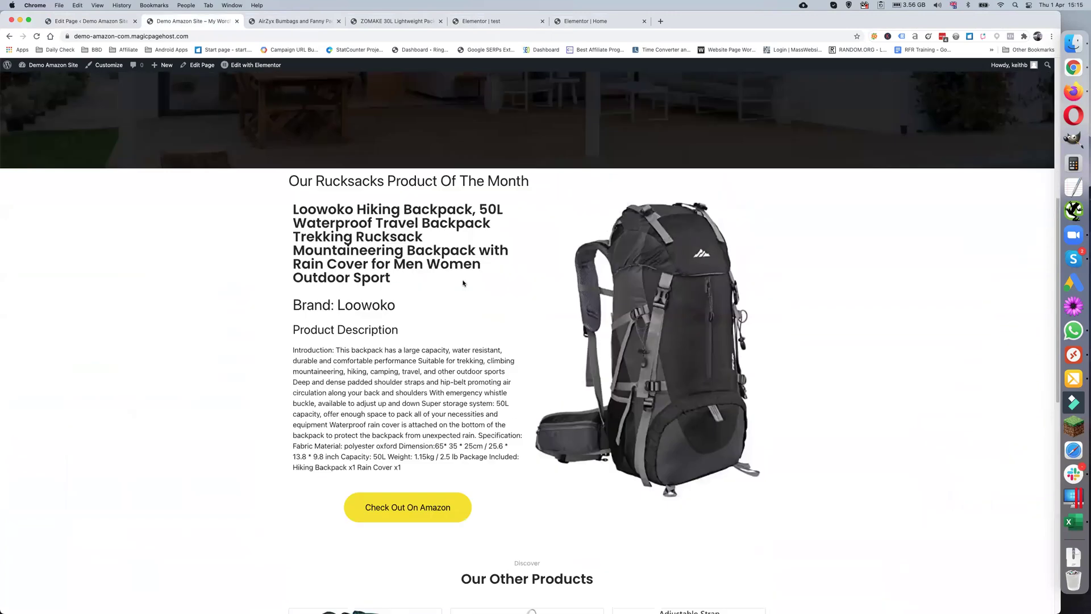
pyautogui.scroll(-10, 449, 266)
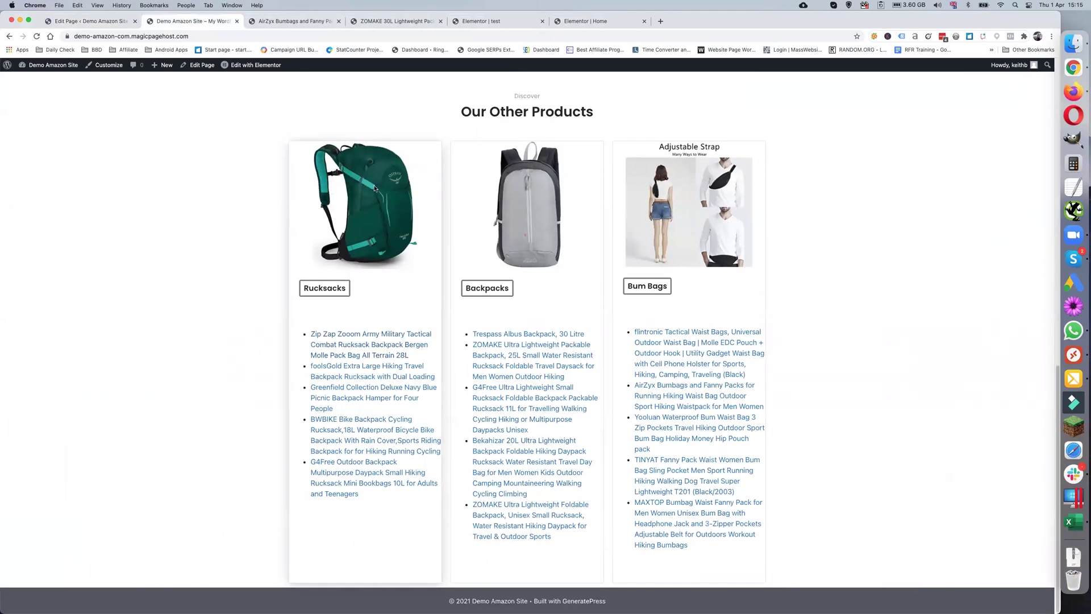
# - Open the Zip Zap Zooom rucksack in a new tab, examine its product details and related rucksacks, and return to the home page
pyautogui.rightClick(374, 342)
pyautogui.click(395, 346)
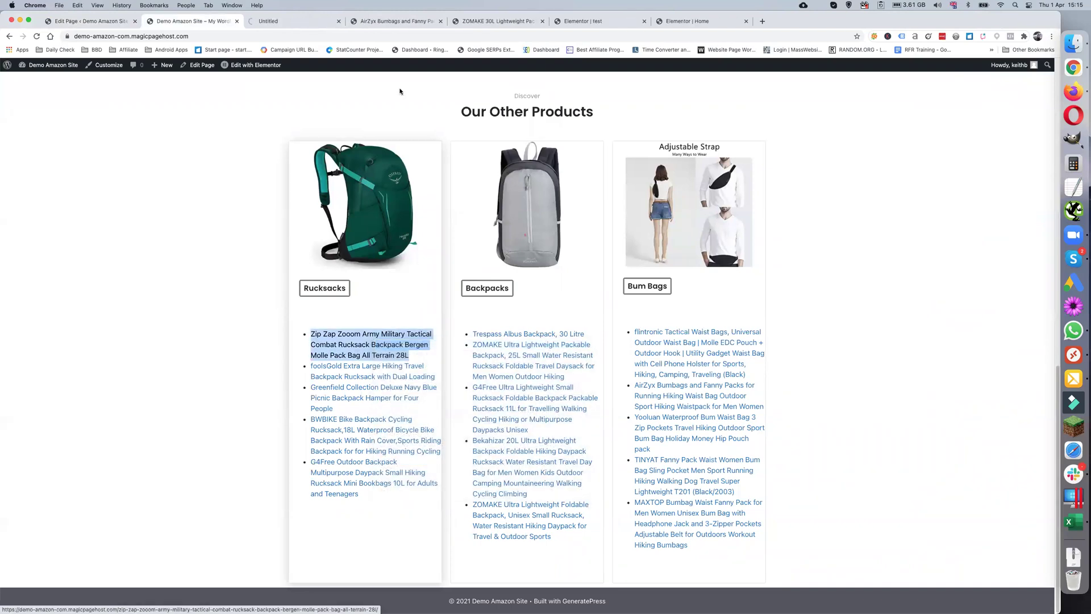
pyautogui.click(283, 22)
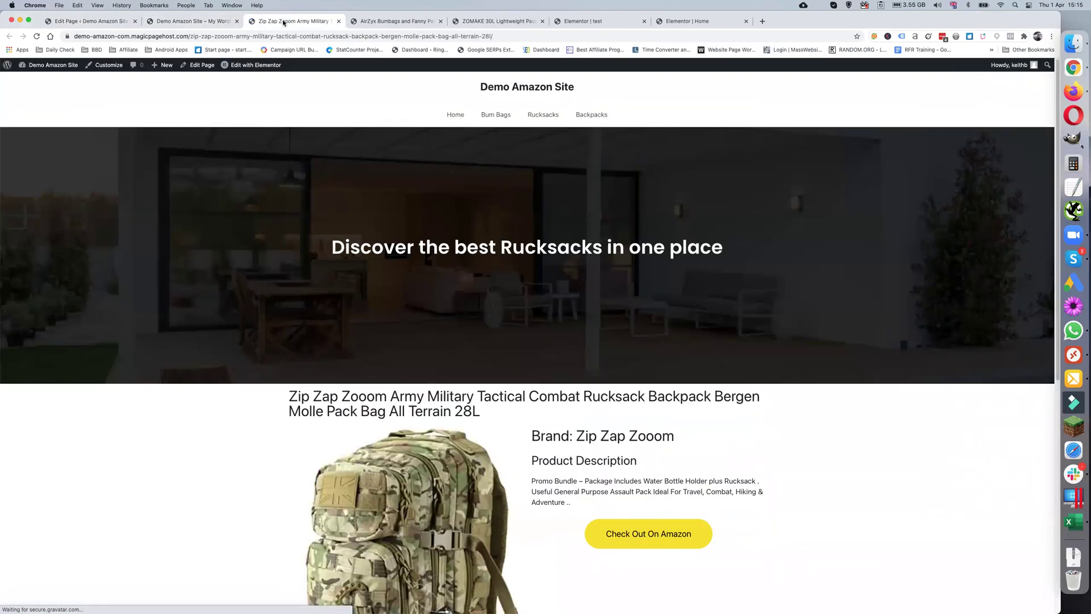
pyautogui.scroll(-5, 498, 360)
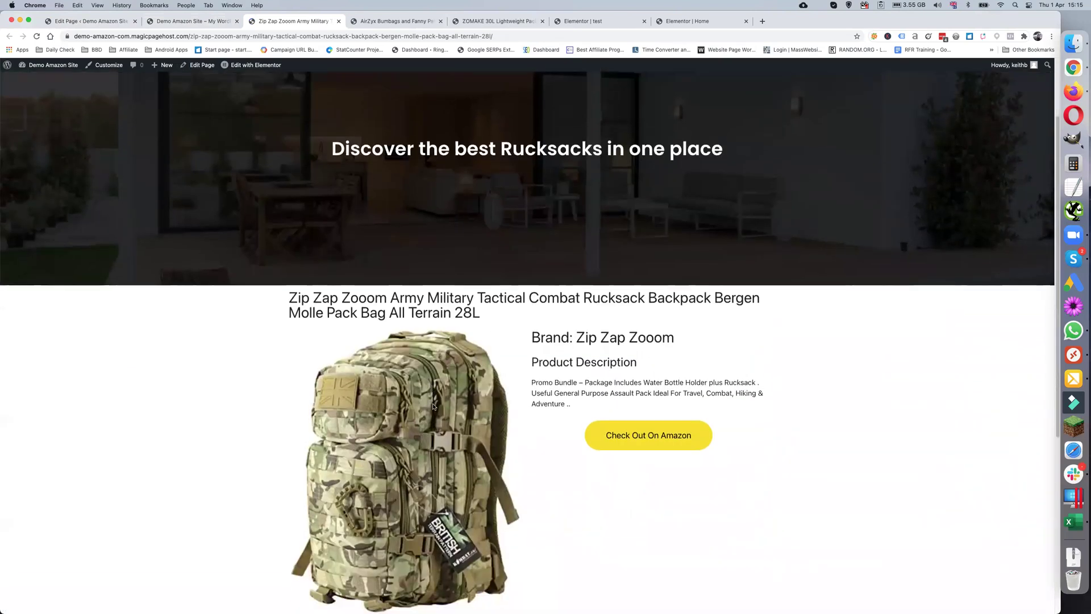
pyautogui.scroll(-3, 410, 400)
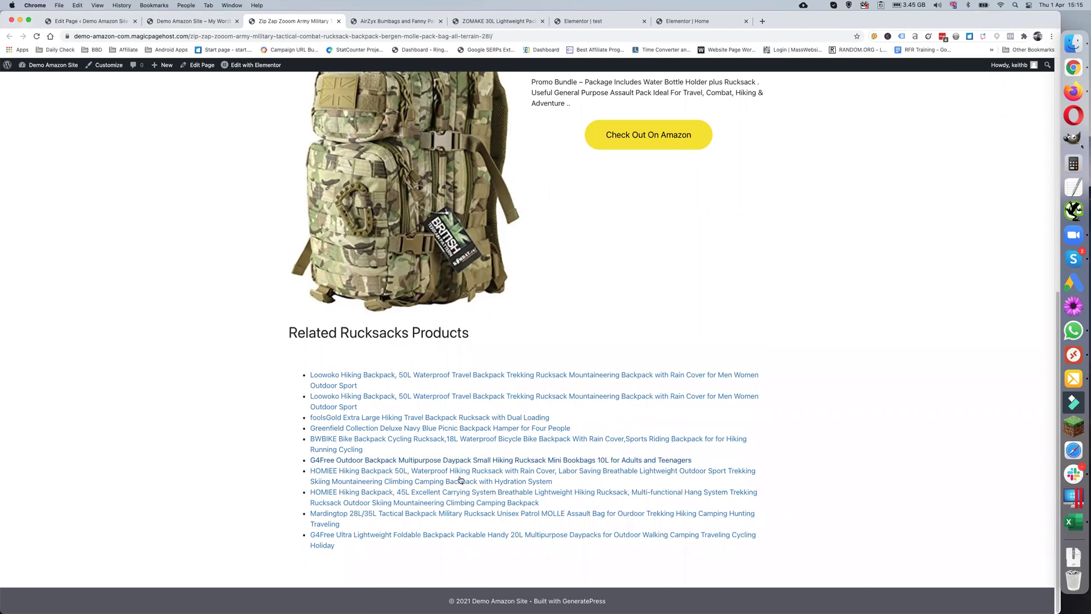
pyautogui.scroll(5, 475, 488)
pyautogui.scroll(4, 475, 488)
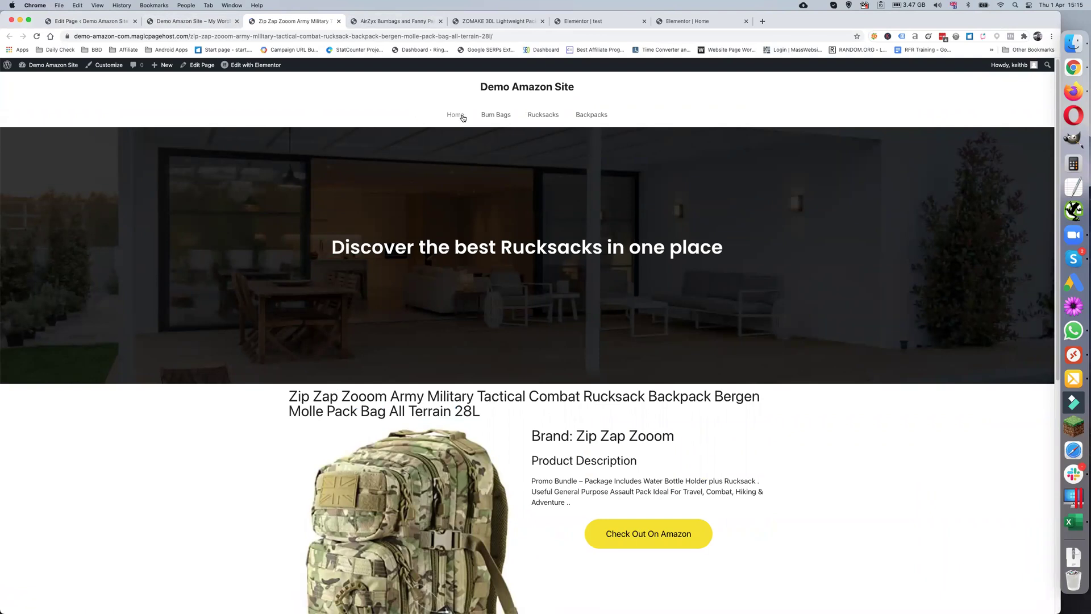
pyautogui.click(458, 116)
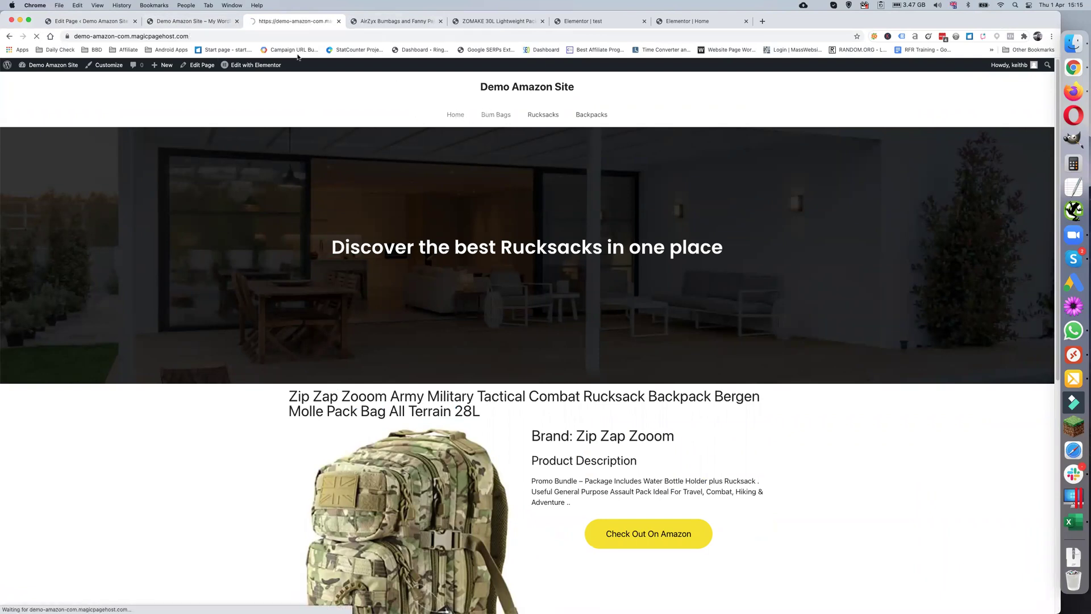
# - Go back to the list of all pages and open the Bum Bags page for editing
pyautogui.click(111, 24)
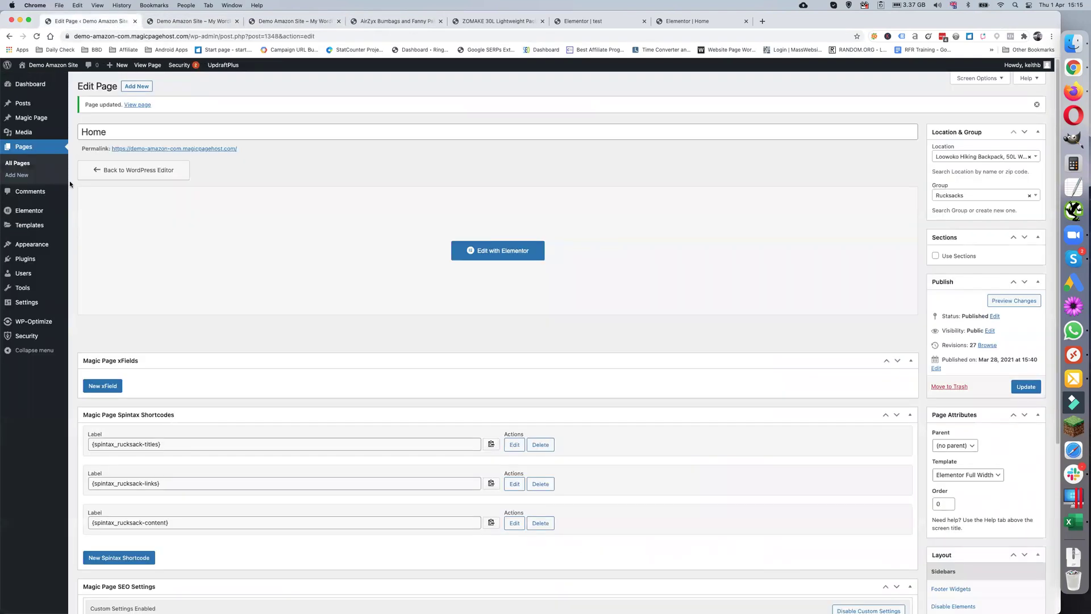
pyautogui.click(28, 164)
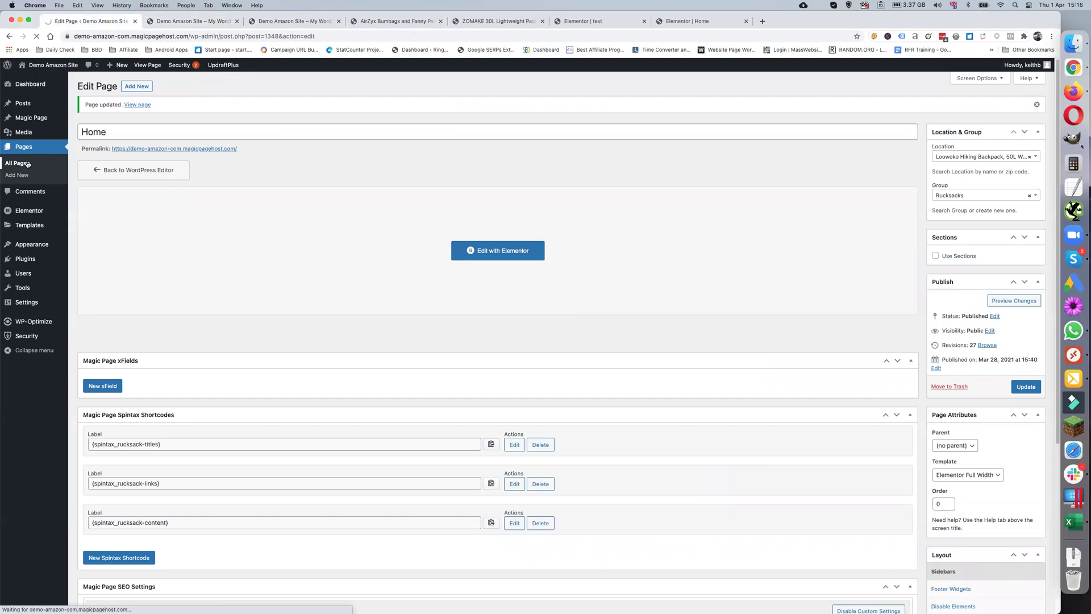
pyautogui.scroll(-10, 200, 295)
pyautogui.scroll(-20, 200, 295)
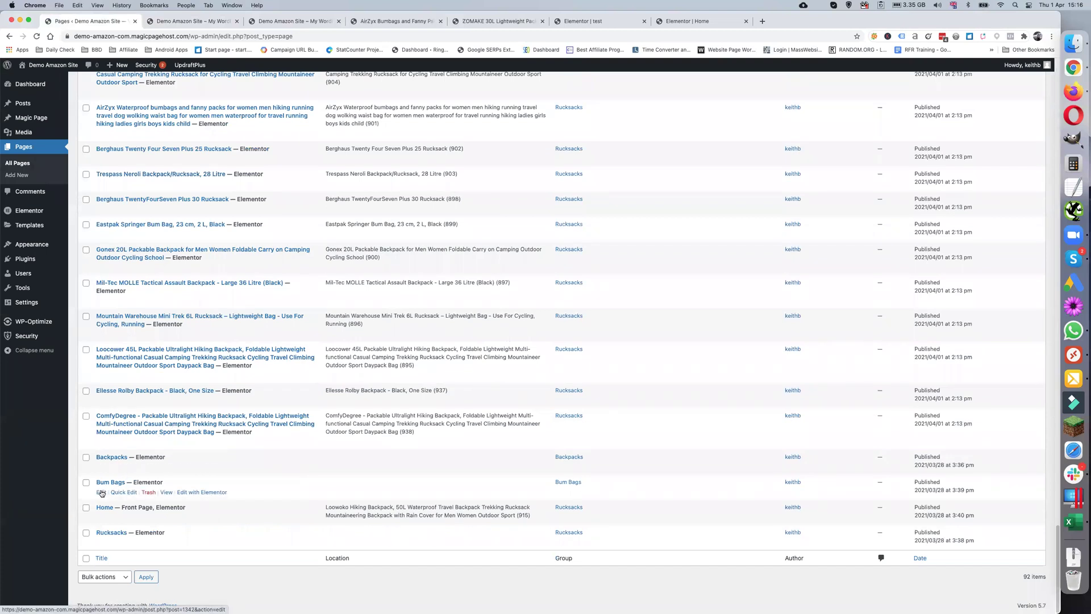
pyautogui.click(101, 492)
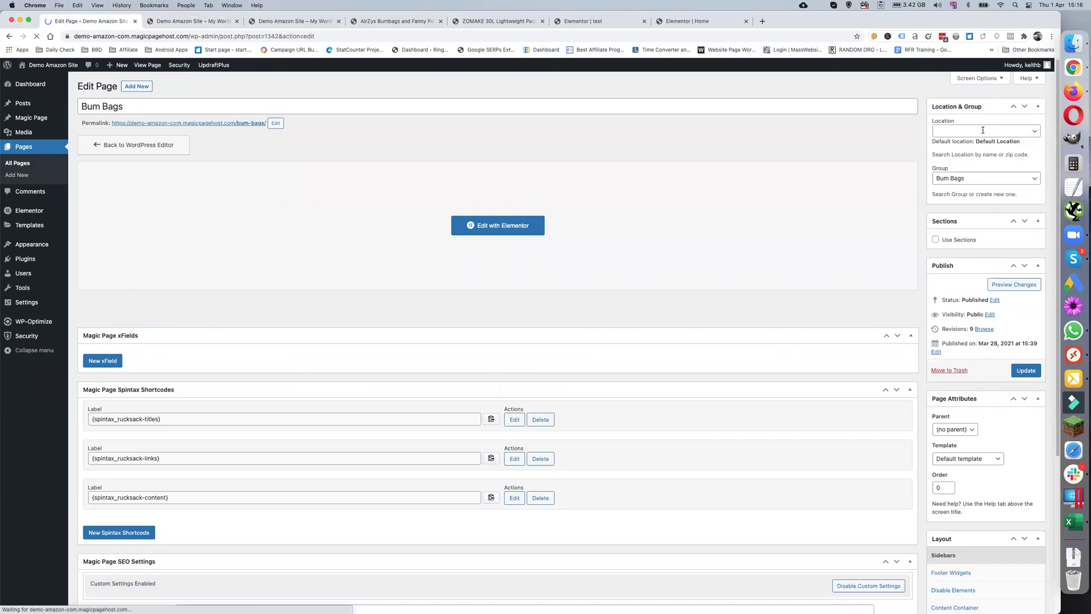
# - Look up a bum bag in the Excel product sheet, set the Bum Bags page's location to the MOSISO Sling Bag, and update the page
pyautogui.click(1073, 521)
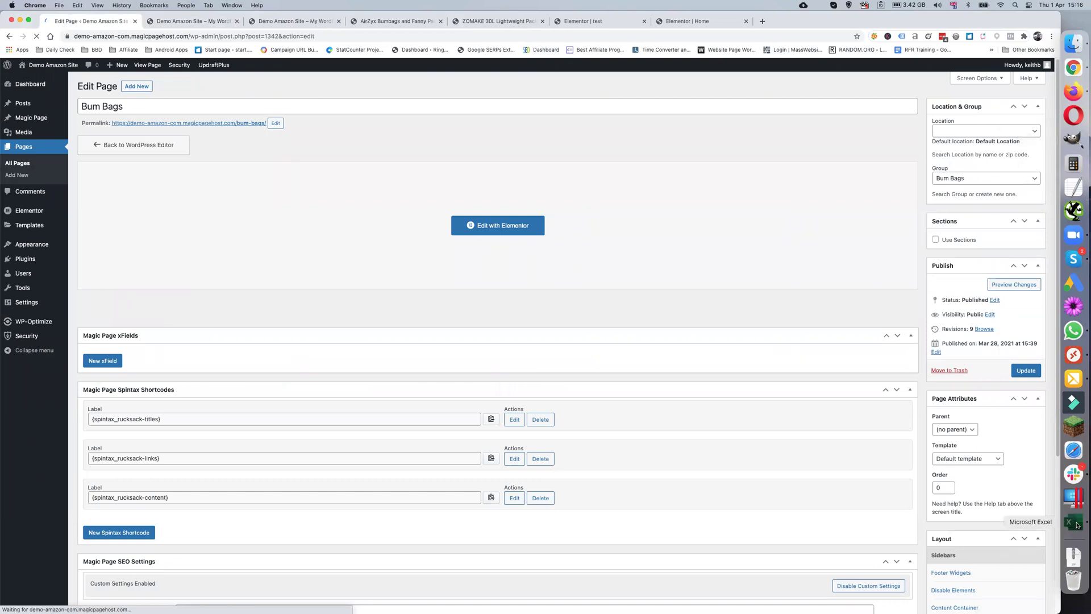
pyautogui.scroll(11, 409, 392)
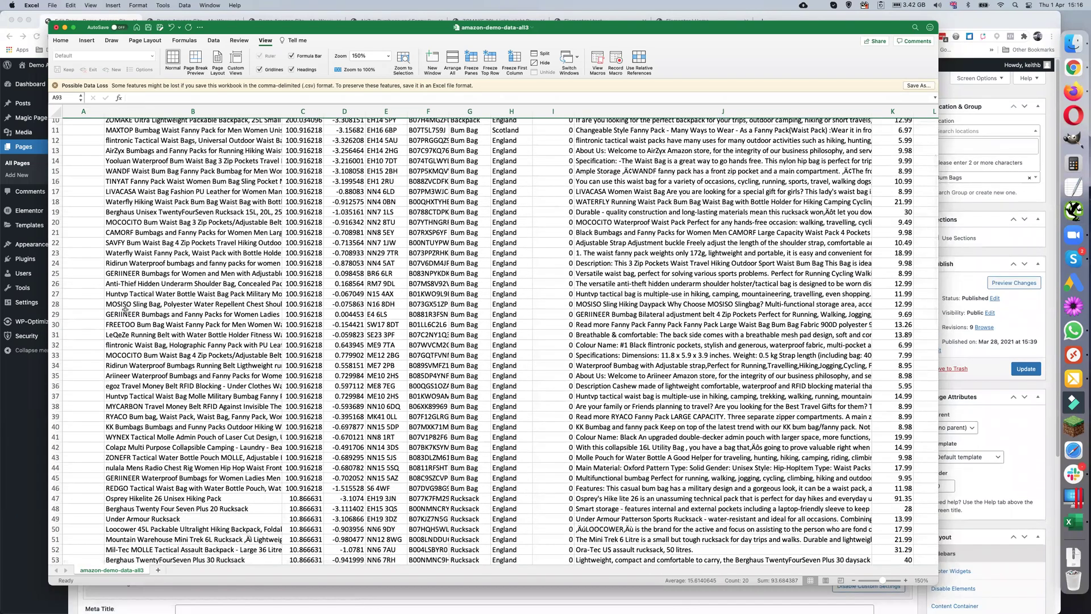
pyautogui.click(976, 183)
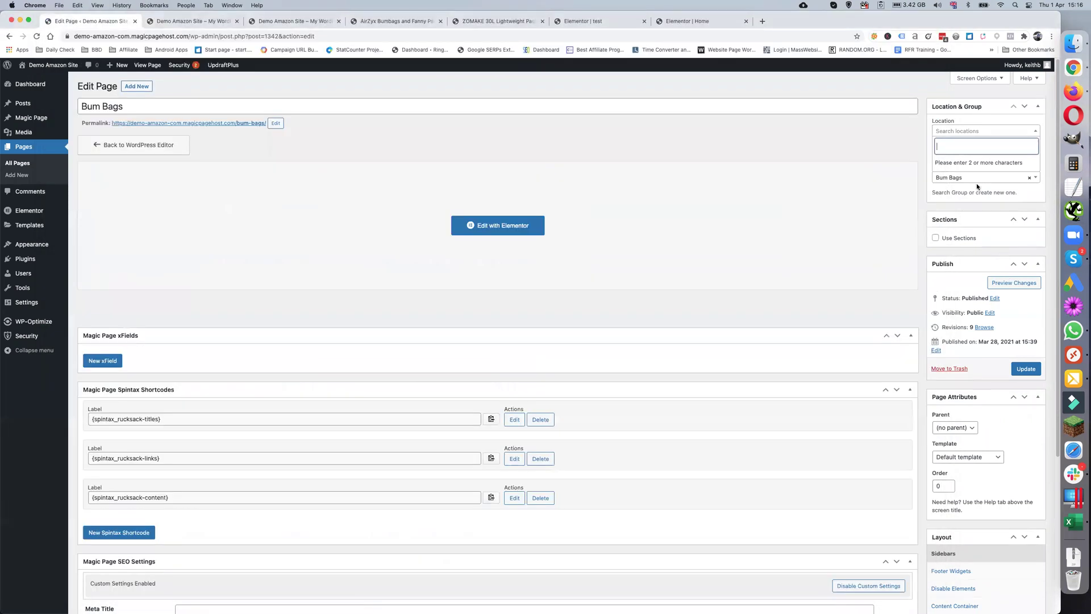
pyautogui.write('Mos')
pyautogui.write('io')
pyautogui.press('BackSpace')
pyautogui.write('s')
pyautogui.click(974, 165)
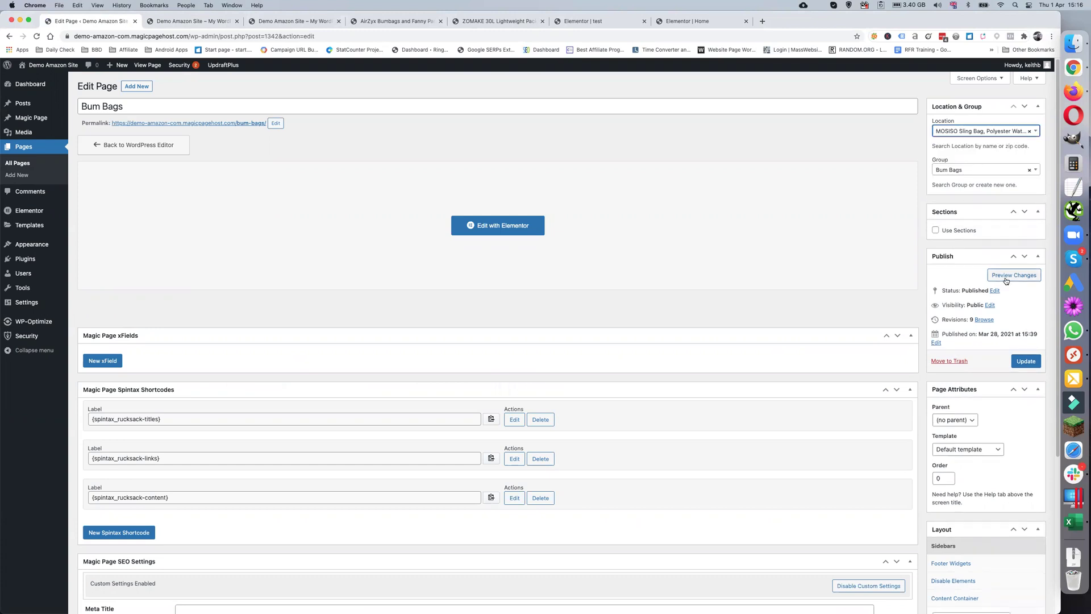
pyautogui.click(1026, 362)
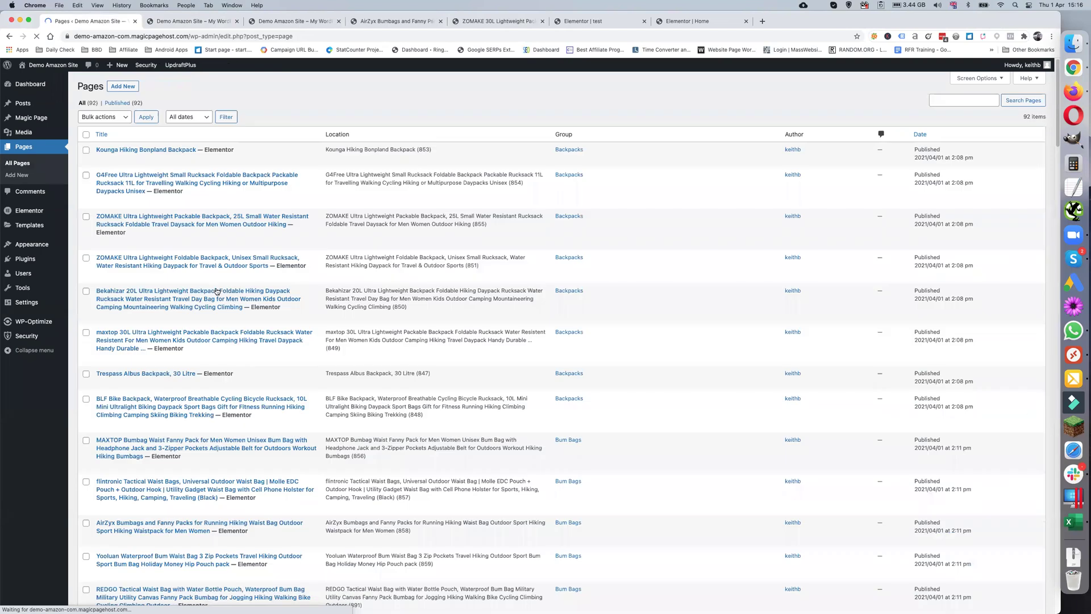
# - Open the Backpacks page for editing, set its location to Trespass Albus Backpack, 30 Litre, and update the page
pyautogui.scroll(-20, 217, 290)
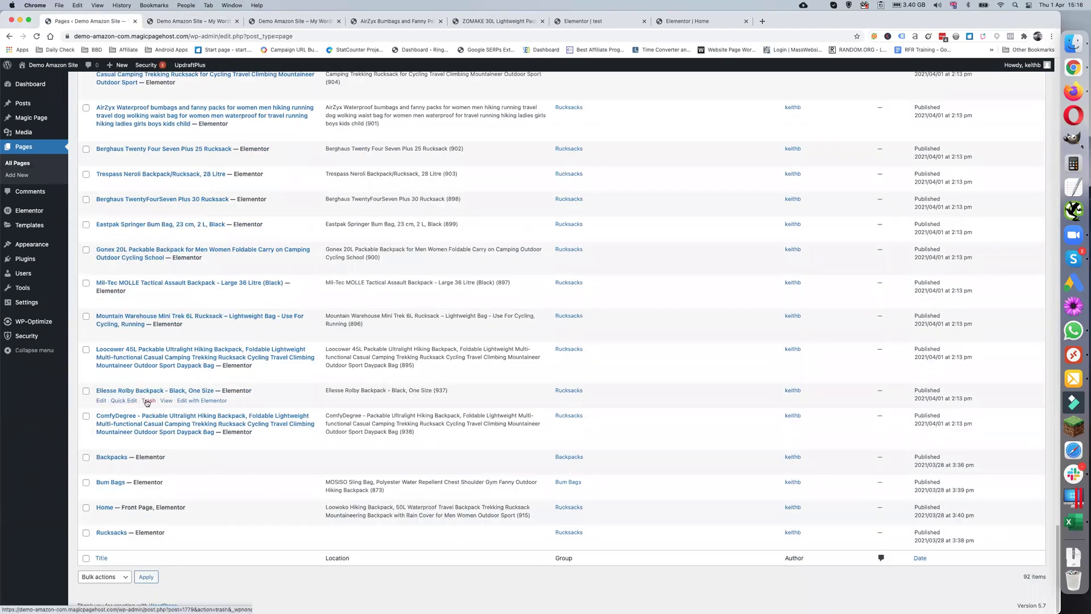
pyautogui.click(101, 467)
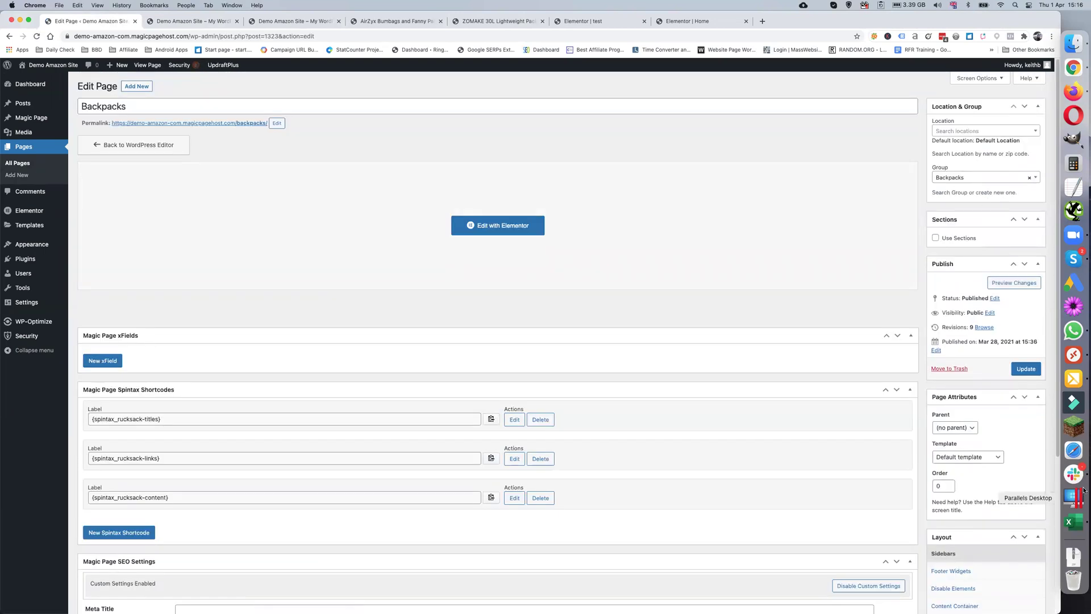
pyautogui.click(1074, 521)
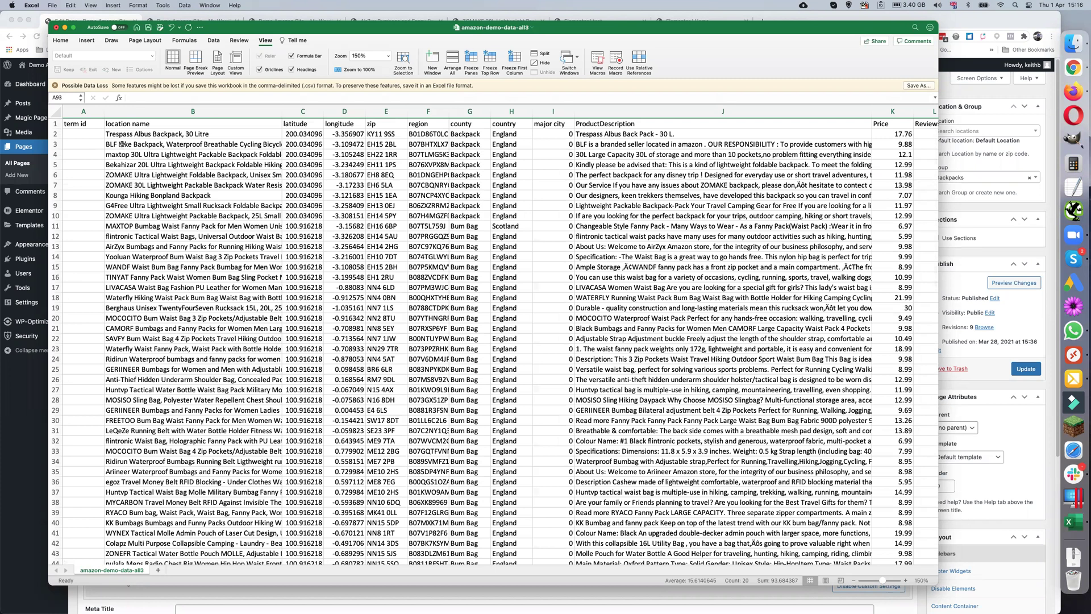
pyautogui.click(994, 197)
pyautogui.click(961, 132)
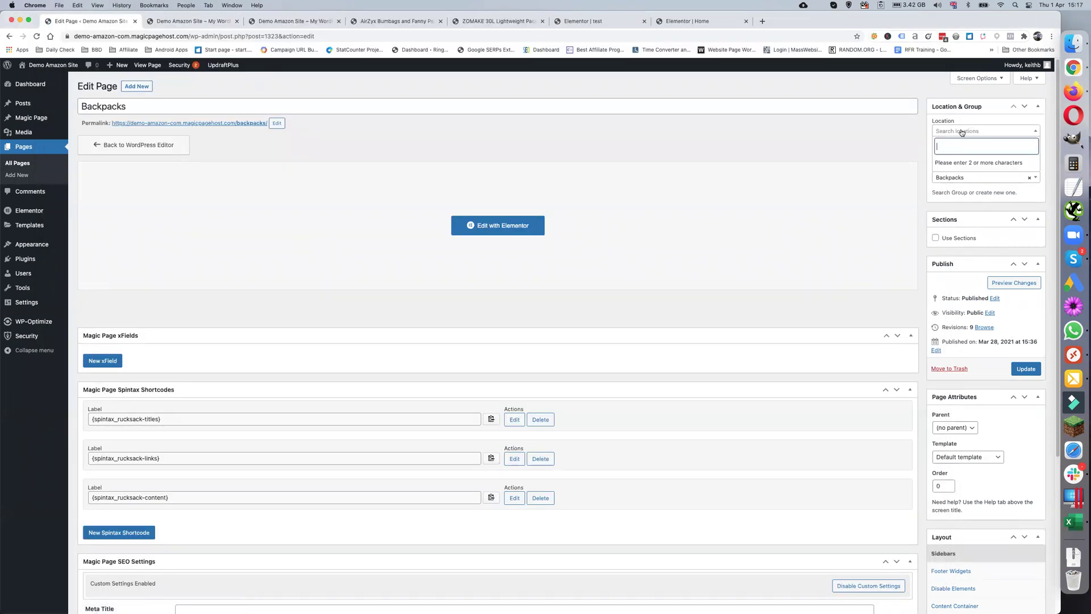
pyautogui.write('Tres')
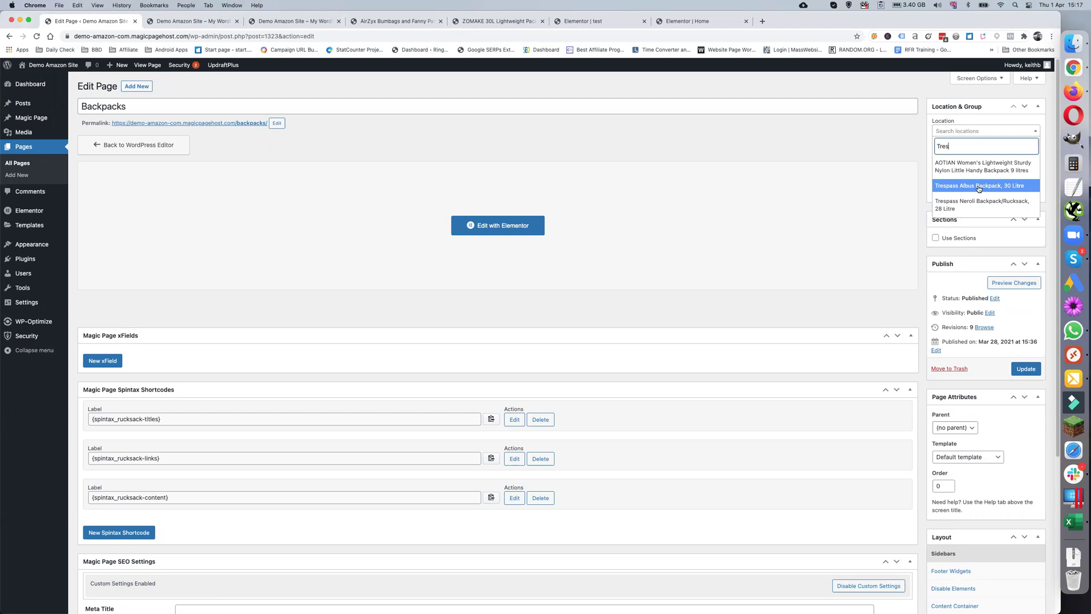
pyautogui.click(978, 186)
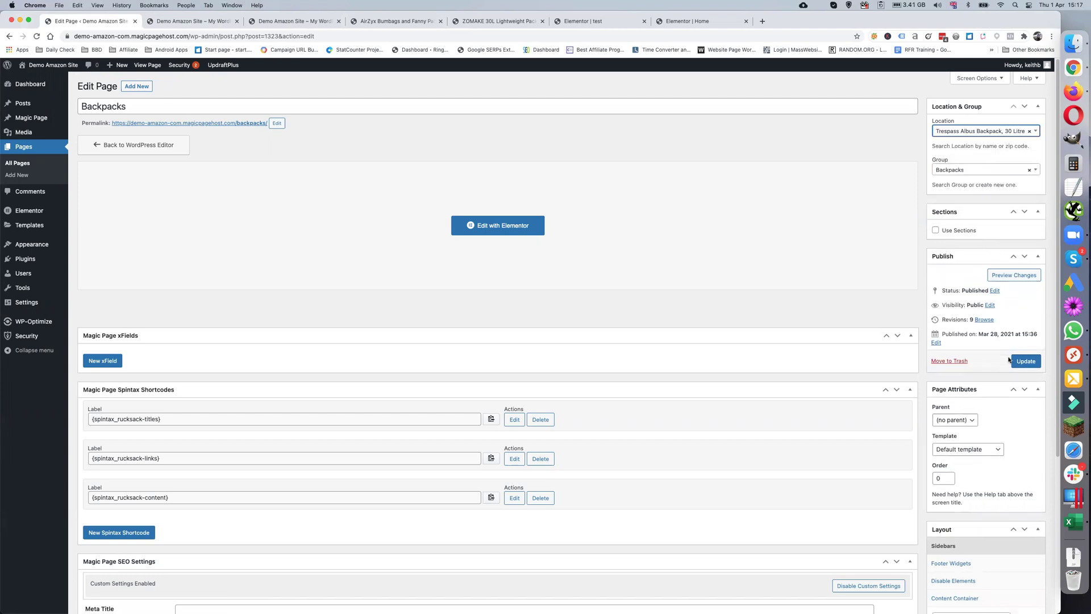
pyautogui.click(1026, 362)
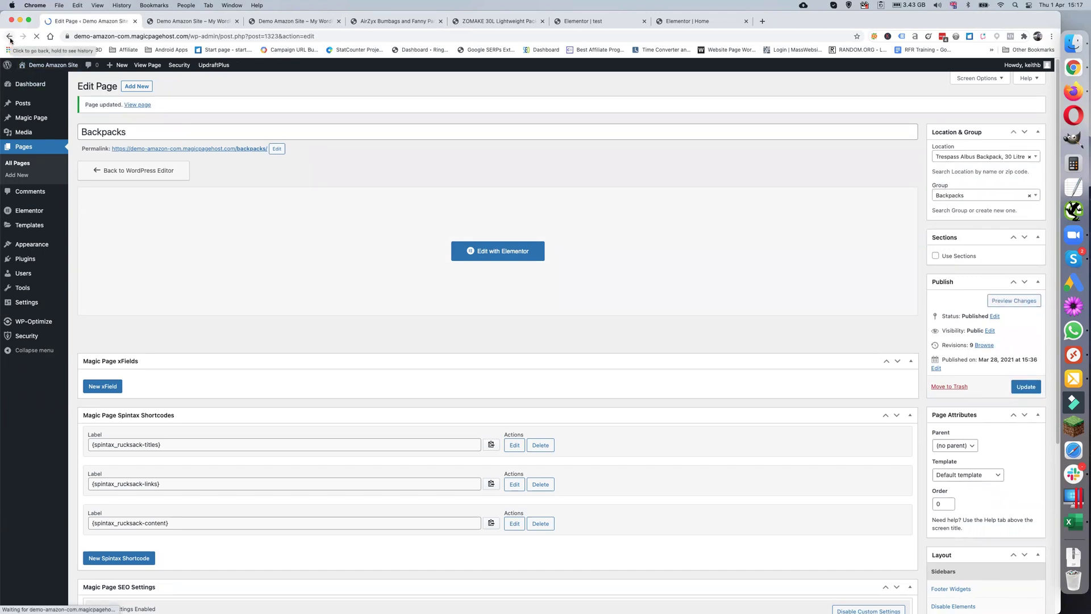
# - Return to the list of all pages and open the Rucksacks page for editing
pyautogui.click(10, 38)
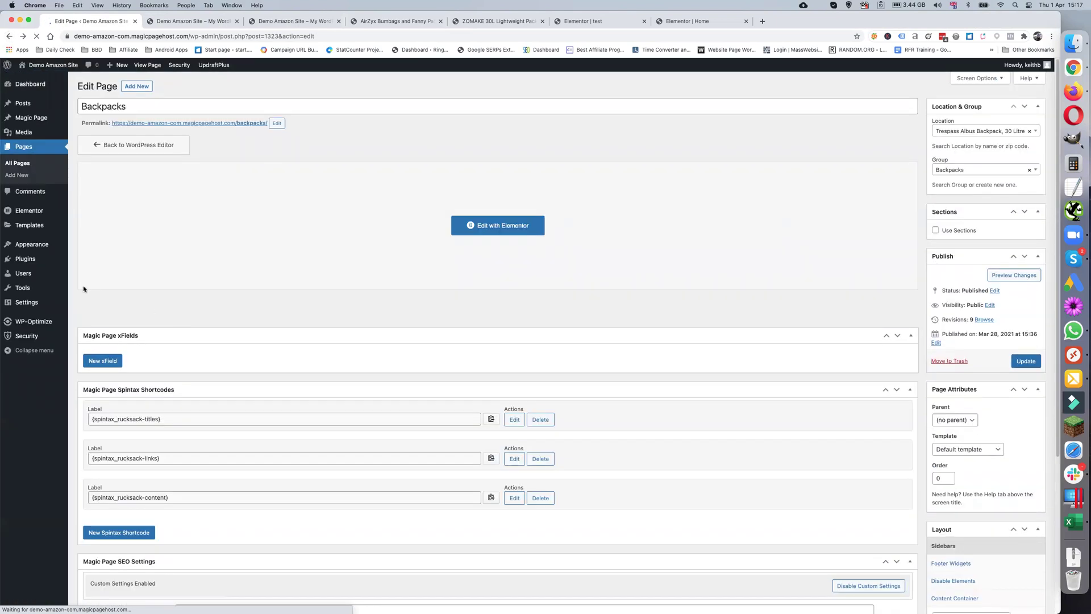
pyautogui.click(12, 164)
pyautogui.scroll(-5, 242, 239)
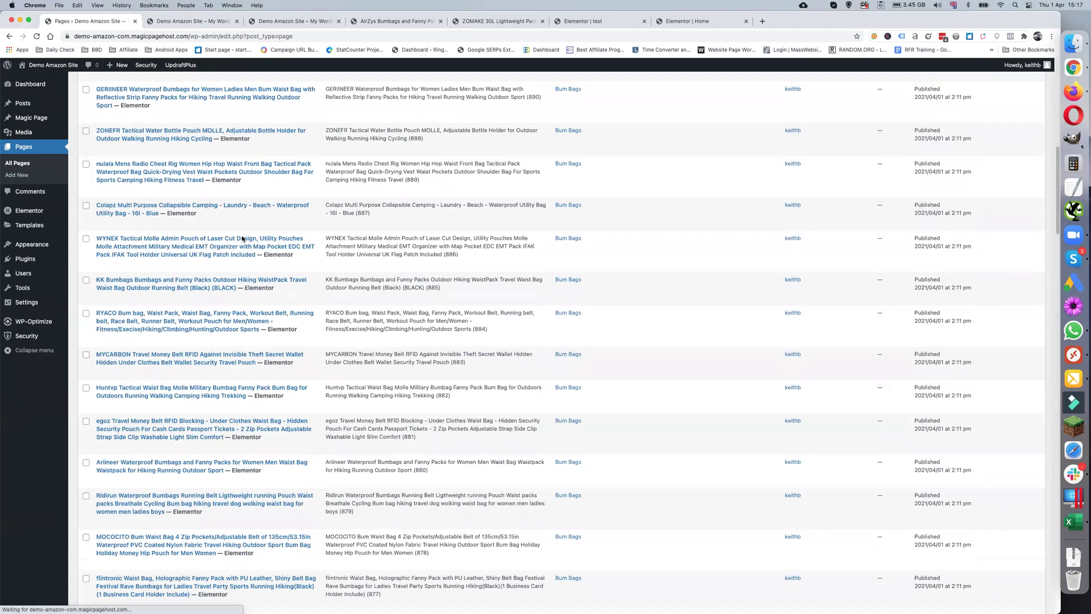
pyautogui.scroll(-20, 242, 239)
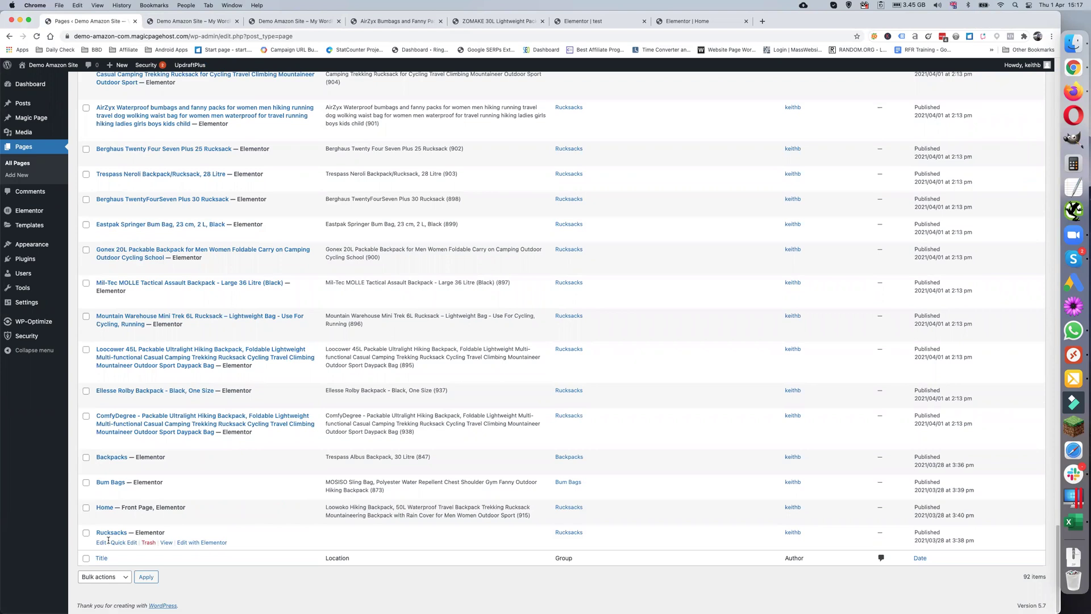
pyautogui.click(101, 542)
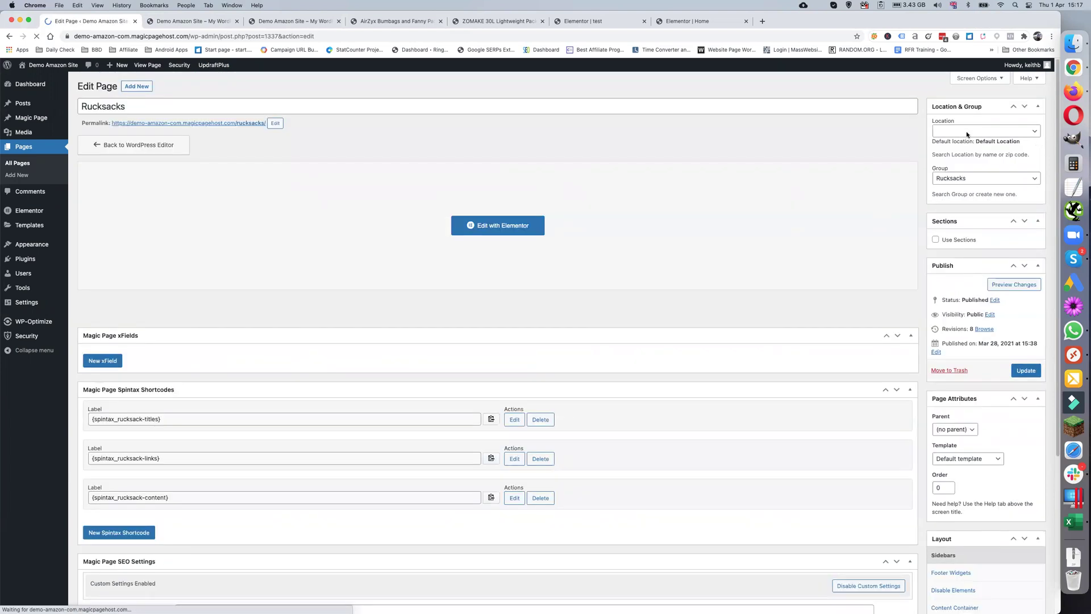
# - Switch to Excel and look through the rucksack rows near the end of the product sheet for a product to feature
pyautogui.click(1072, 525)
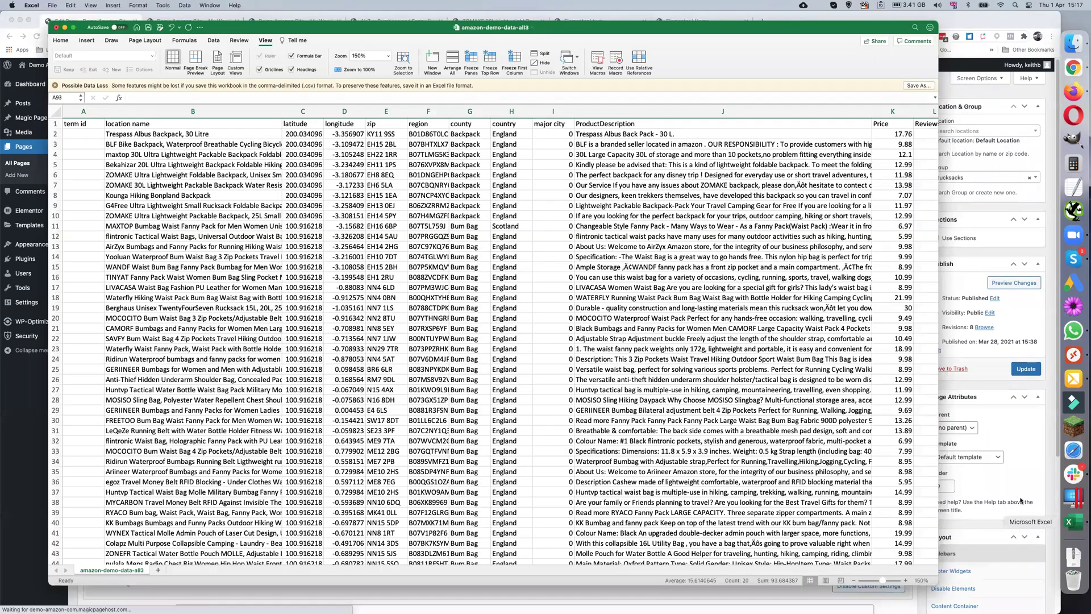
pyautogui.scroll(-15, 250, 342)
pyautogui.scroll(-3, 250, 342)
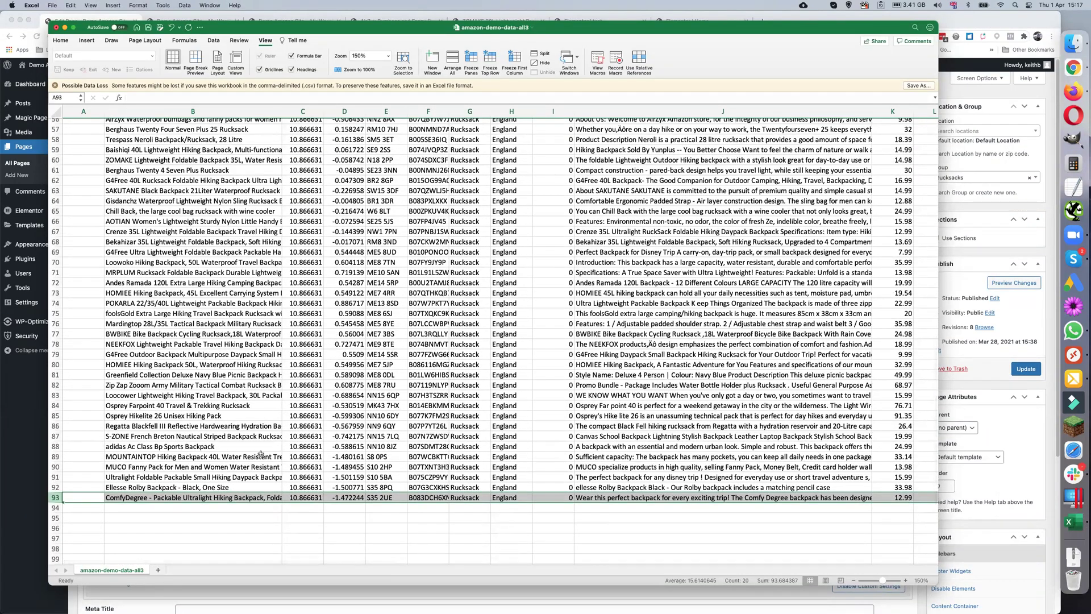
pyautogui.click(556, 537)
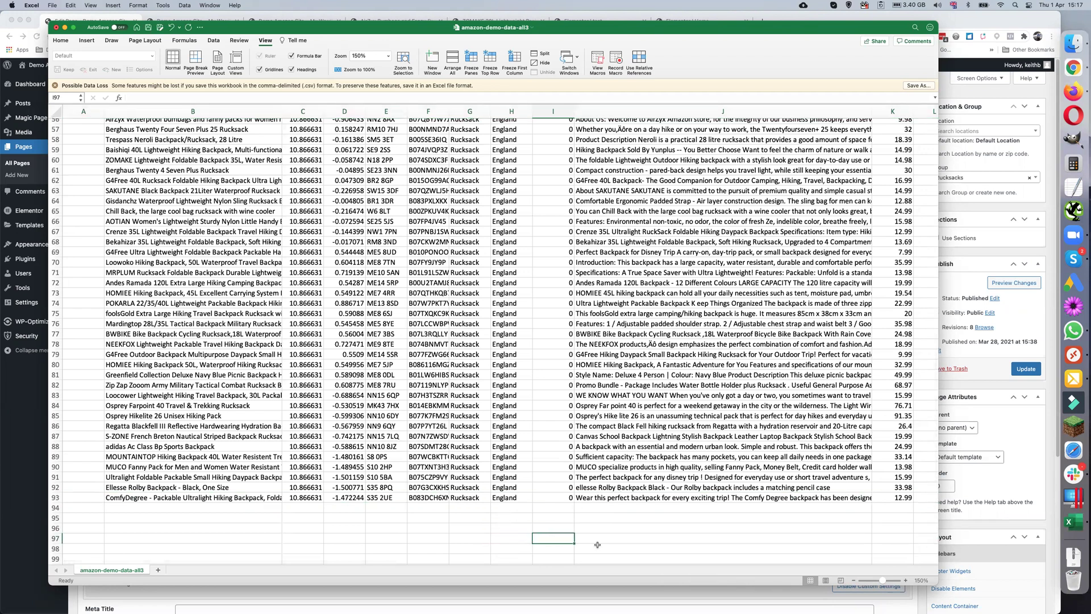
# - Switch back to Chrome, set the Rucksacks page's location to the Zip Zap Zooom Army Military rucksack, and update the page
pyautogui.click(952, 132)
pyautogui.click(952, 133)
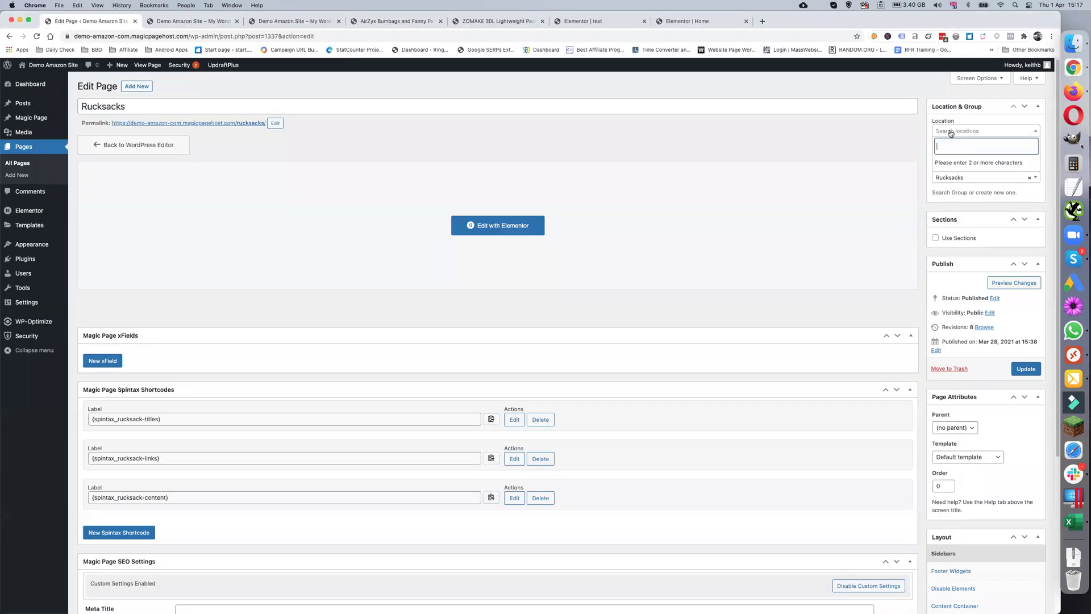
pyautogui.write('zip zap')
pyautogui.click(971, 173)
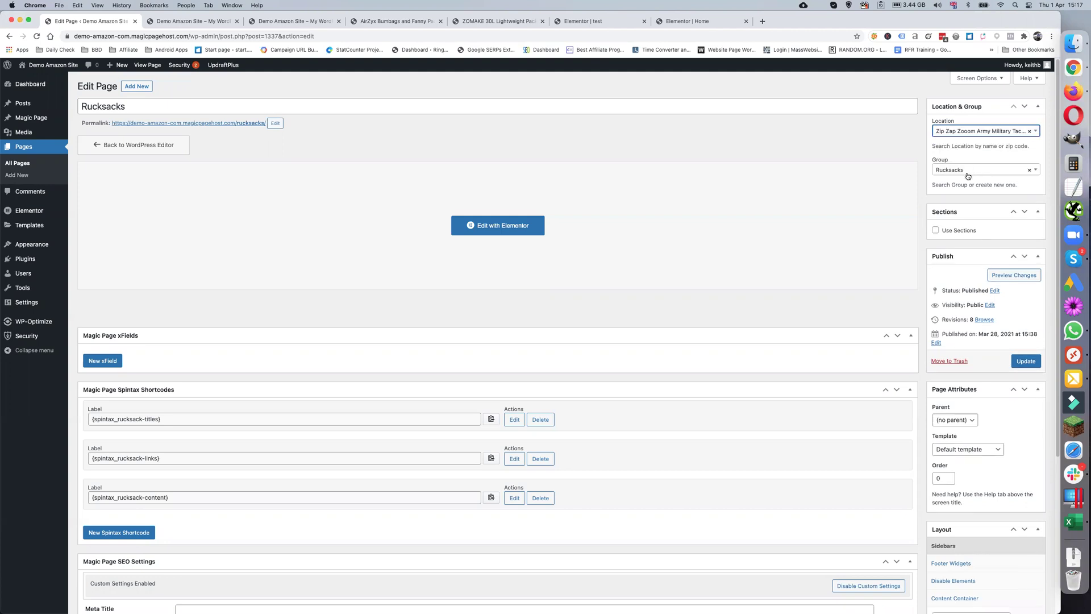
pyautogui.click(1031, 362)
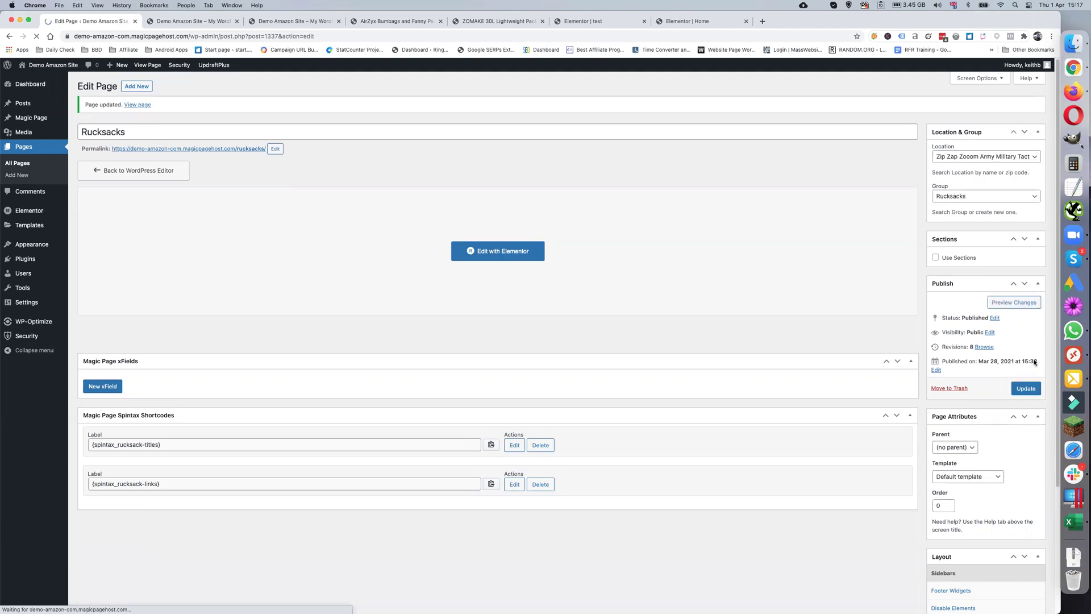
# - Reload the live home page and review its rucksack product of the month
pyautogui.click(176, 22)
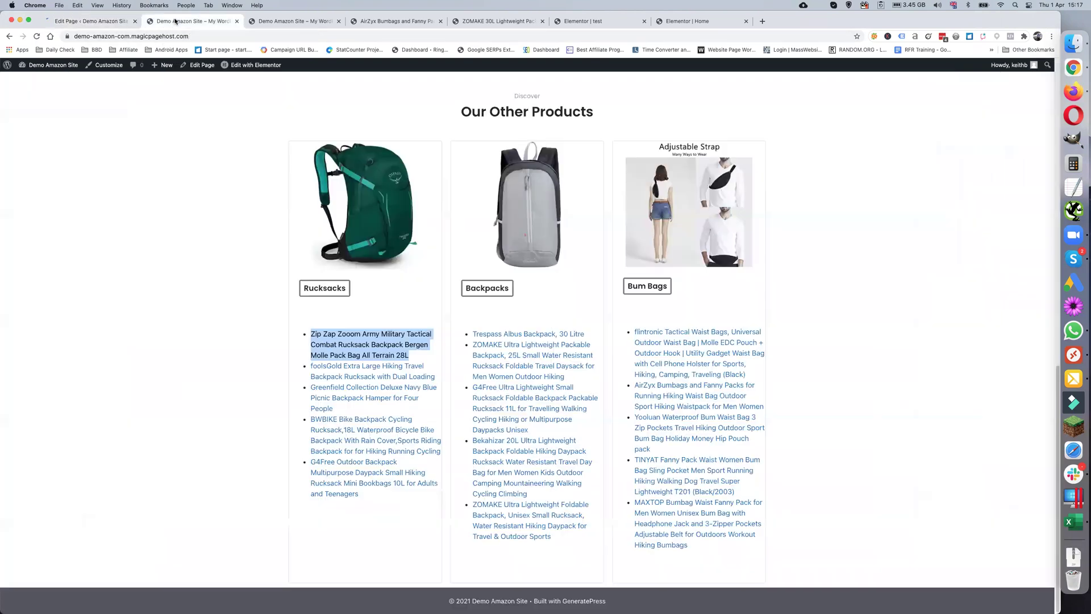
pyautogui.press('super+r')
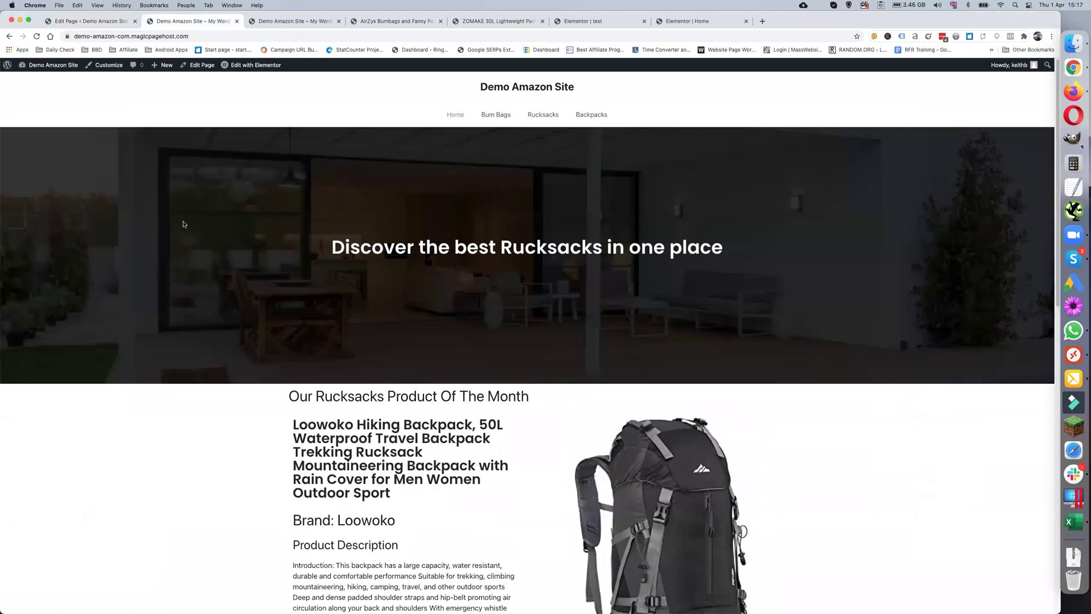
pyautogui.scroll(5, 322, 244)
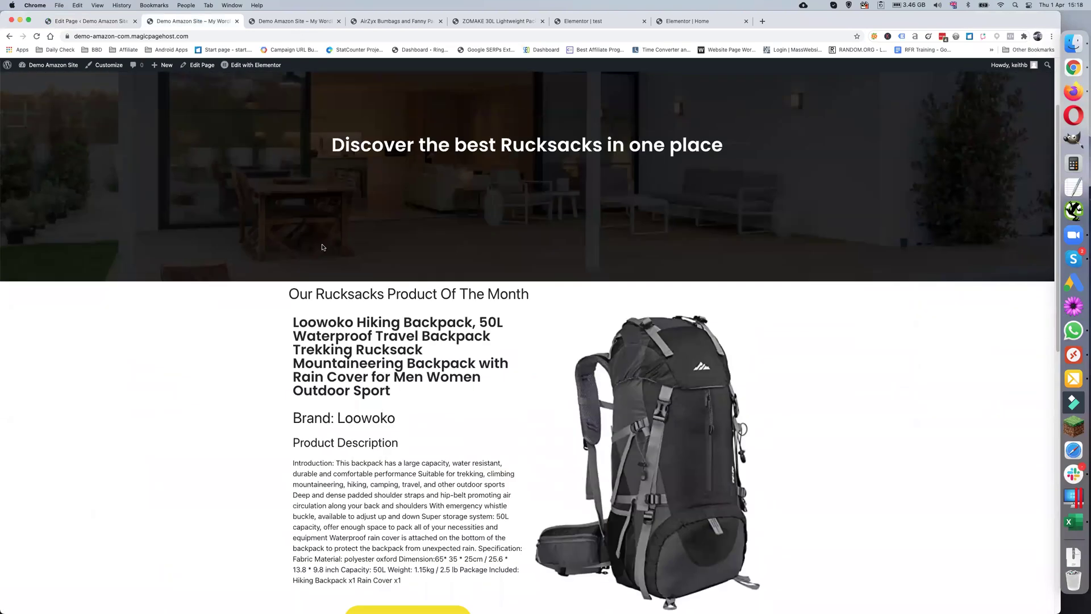
pyautogui.scroll(3, 322, 247)
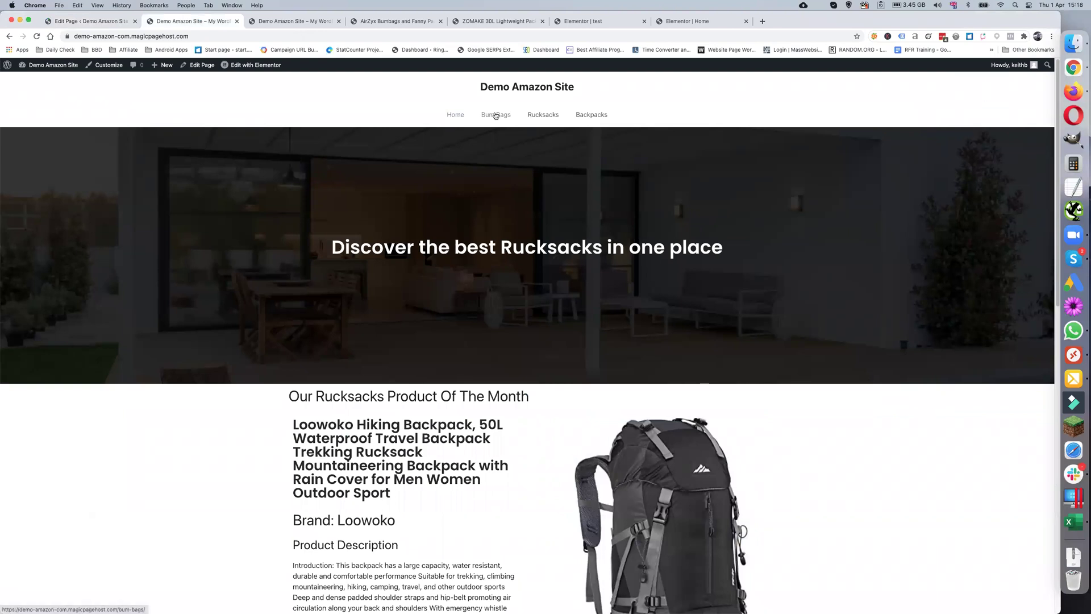
# - Open the live Bum Bags page and examine its pick of the month and the related bum bag products
pyautogui.click(495, 115)
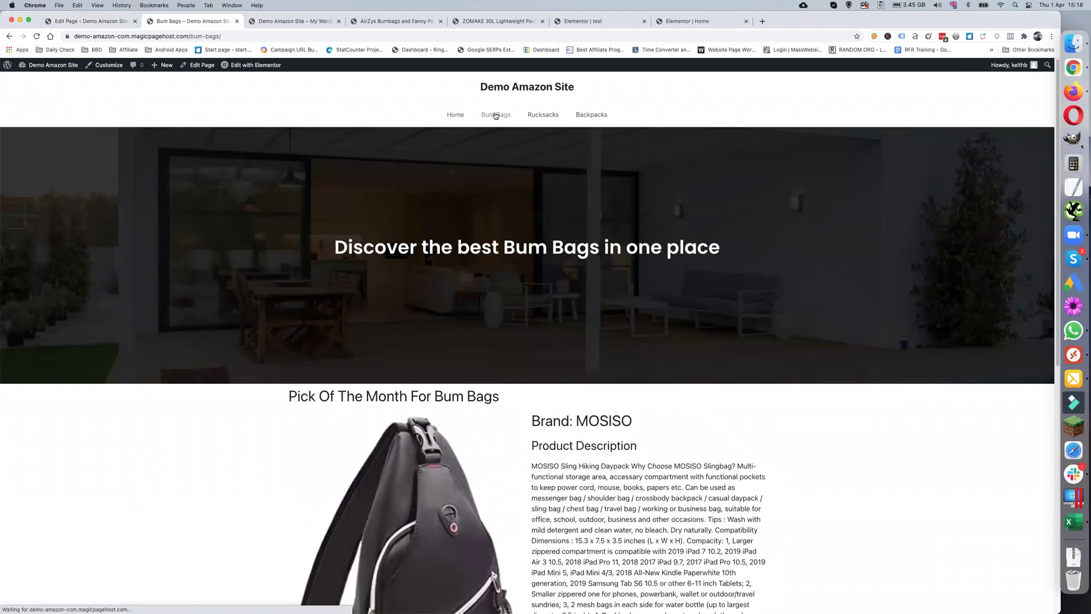
pyautogui.scroll(-7, 356, 229)
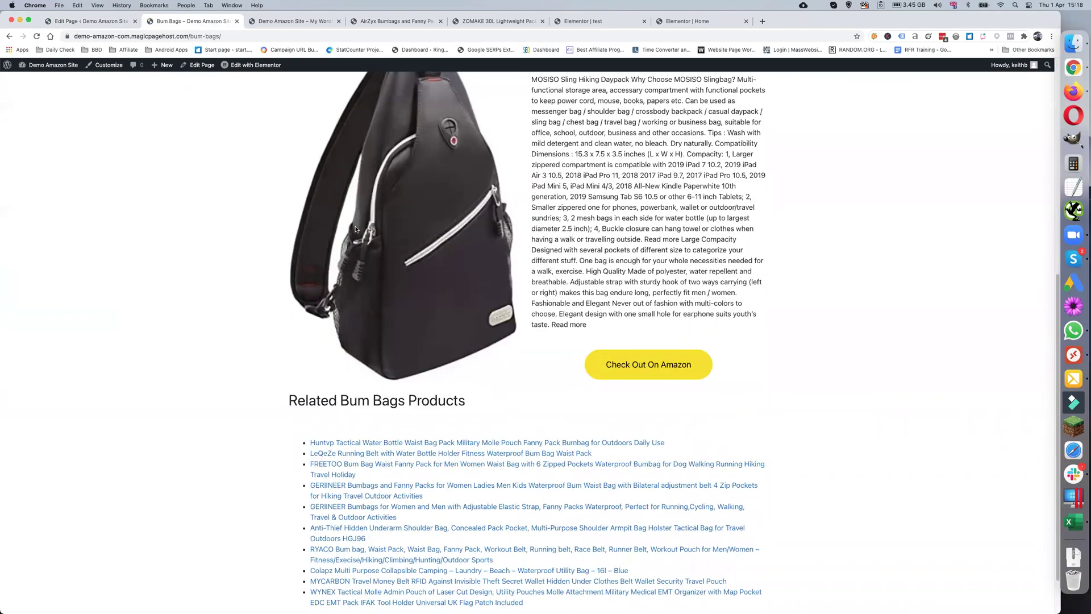
pyautogui.scroll(-1, 355, 229)
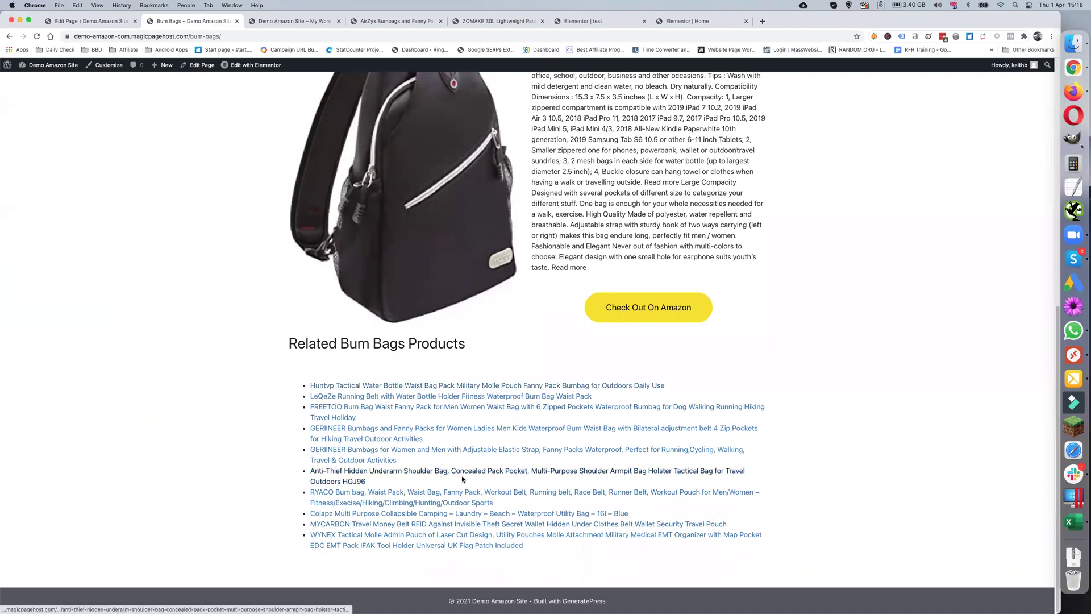
pyautogui.scroll(5, 462, 479)
pyautogui.scroll(4, 462, 479)
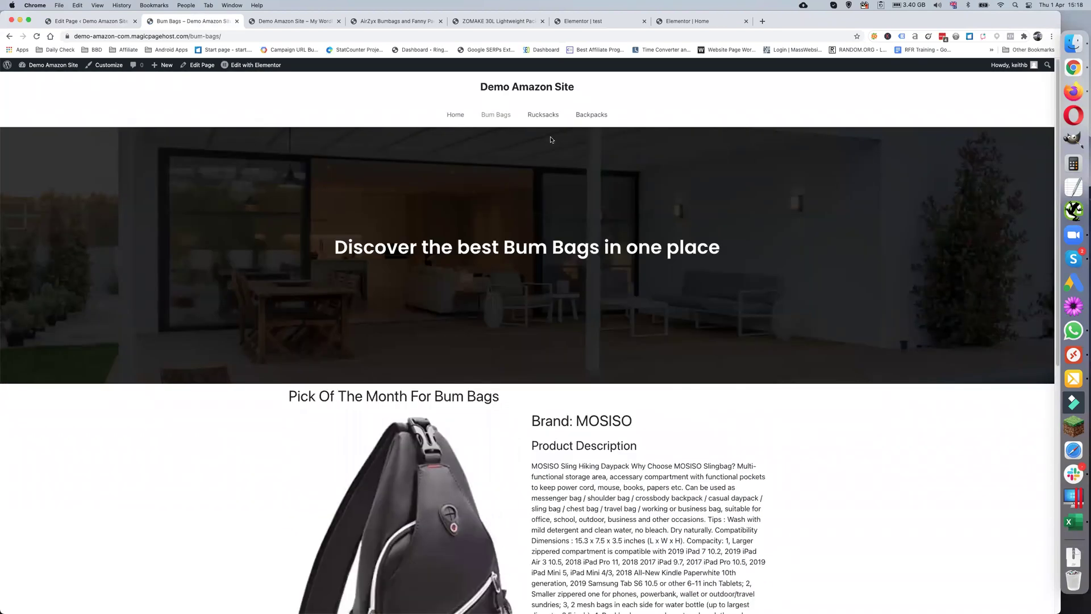
# - Open the live Rucksacks page and examine its pick of the month and the related rucksack products
pyautogui.click(546, 119)
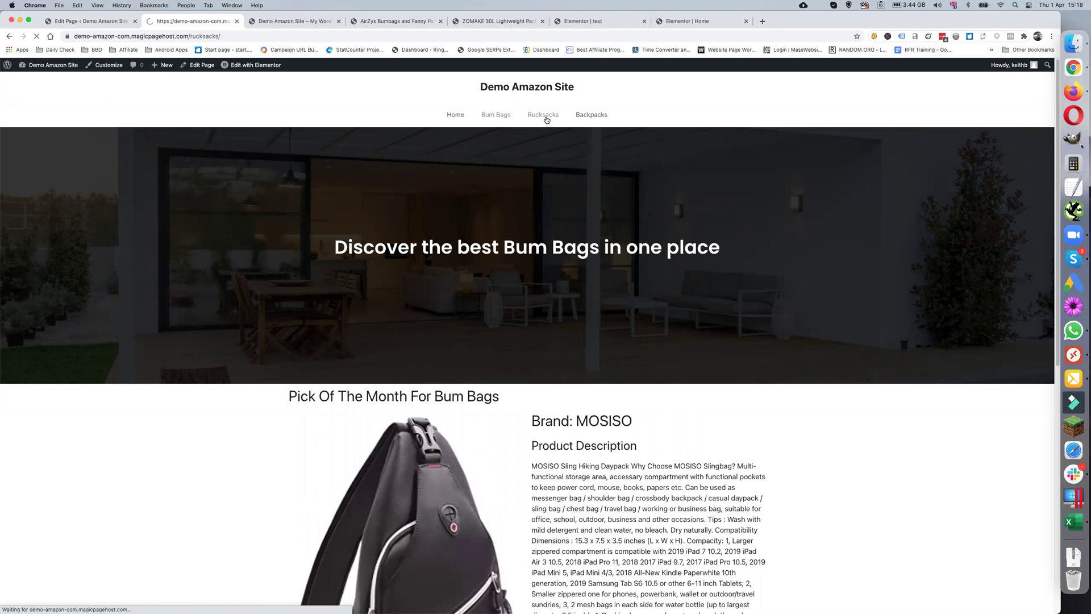
pyautogui.scroll(-4, 540, 350)
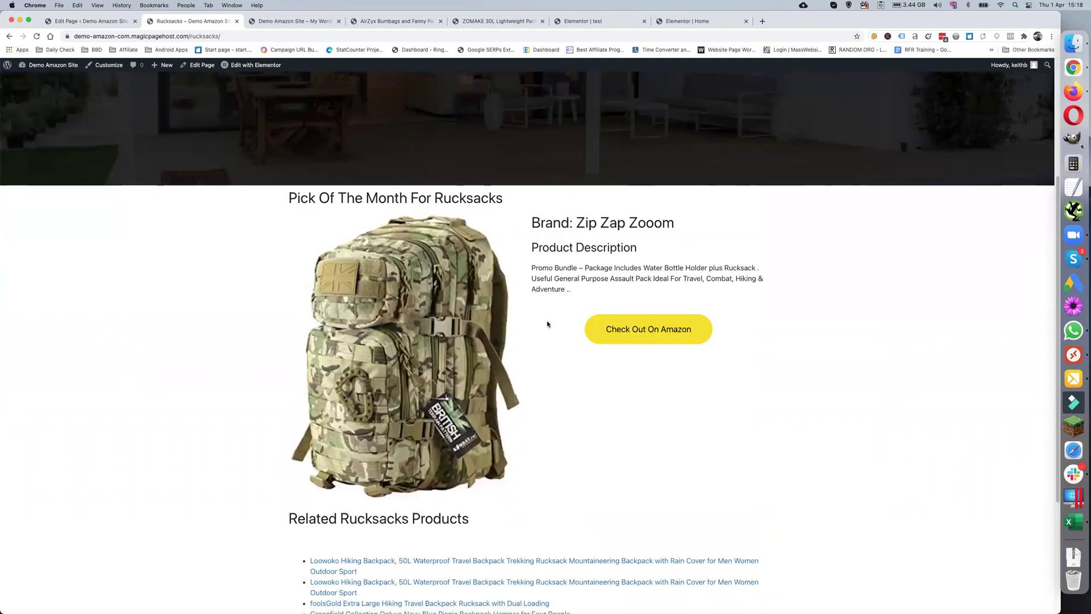
pyautogui.scroll(-3, 541, 332)
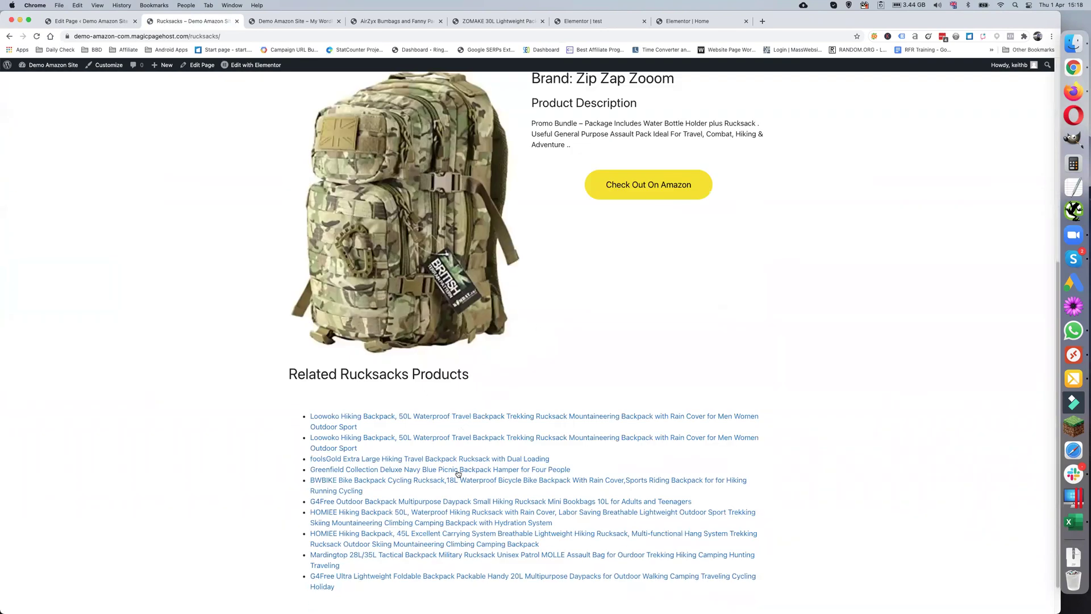
pyautogui.scroll(-1, 458, 474)
pyautogui.scroll(6, 467, 479)
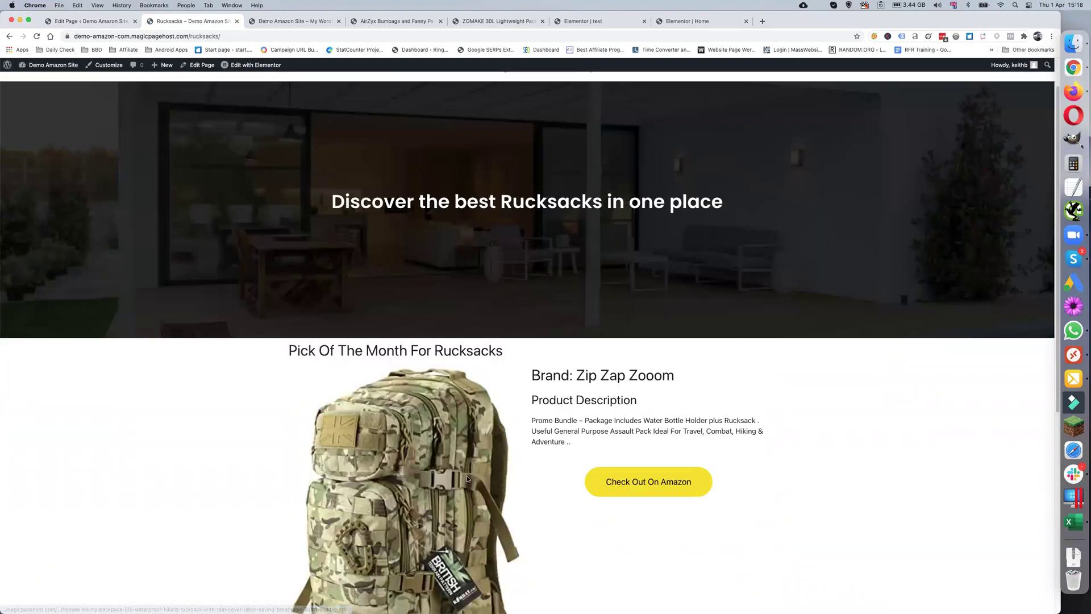
pyautogui.scroll(-3, 467, 478)
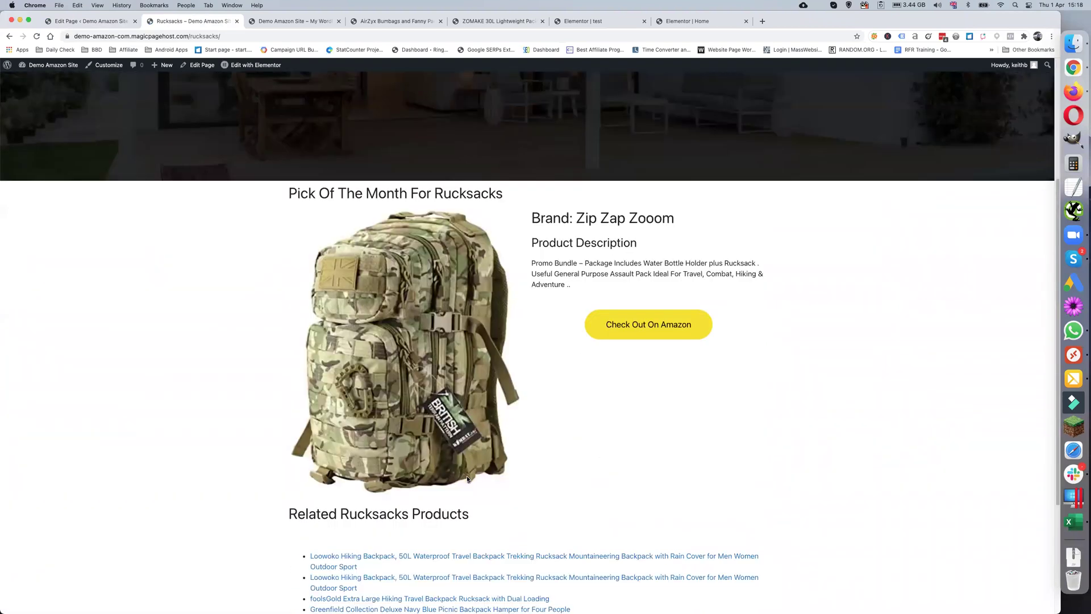
# - Open the live Backpacks page and examine its pick of the month and the related backpack products
pyautogui.scroll(4, 467, 479)
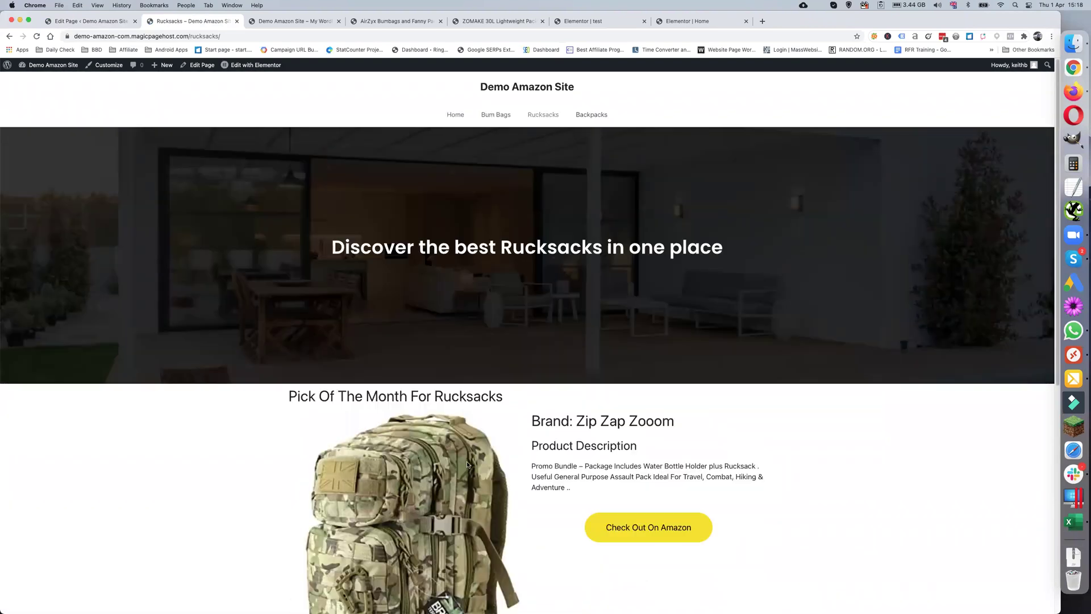
pyautogui.click(584, 115)
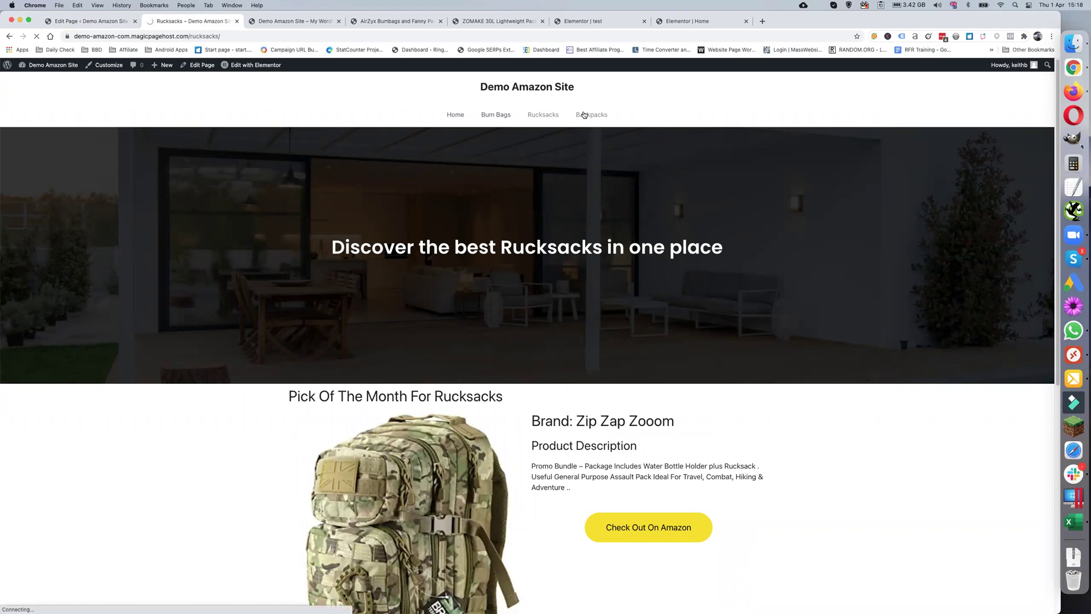
pyautogui.scroll(-6, 526, 191)
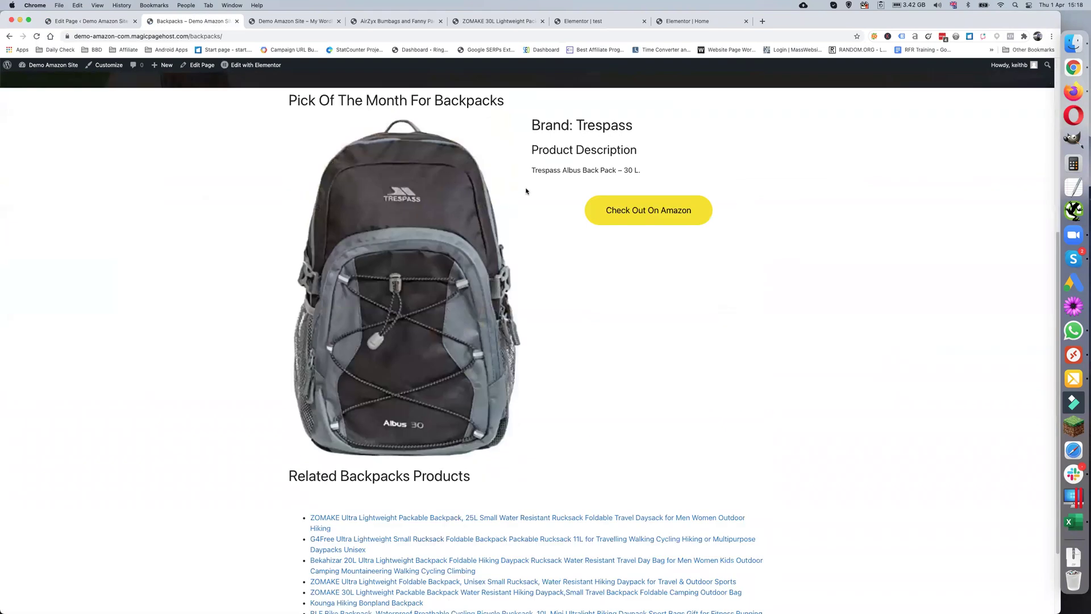
pyautogui.scroll(-3, 385, 236)
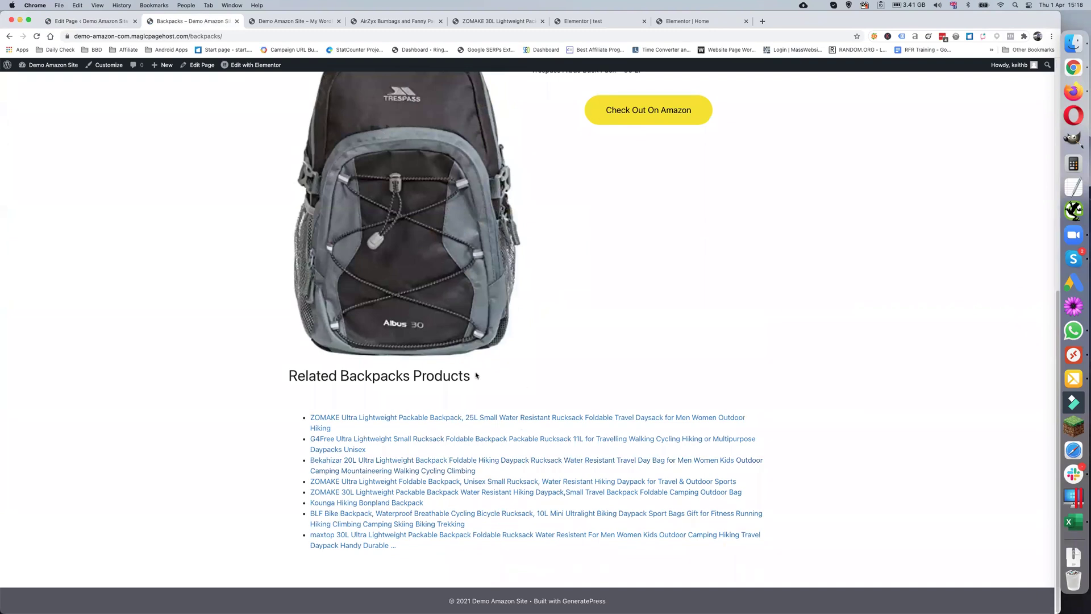
pyautogui.scroll(7, 452, 379)
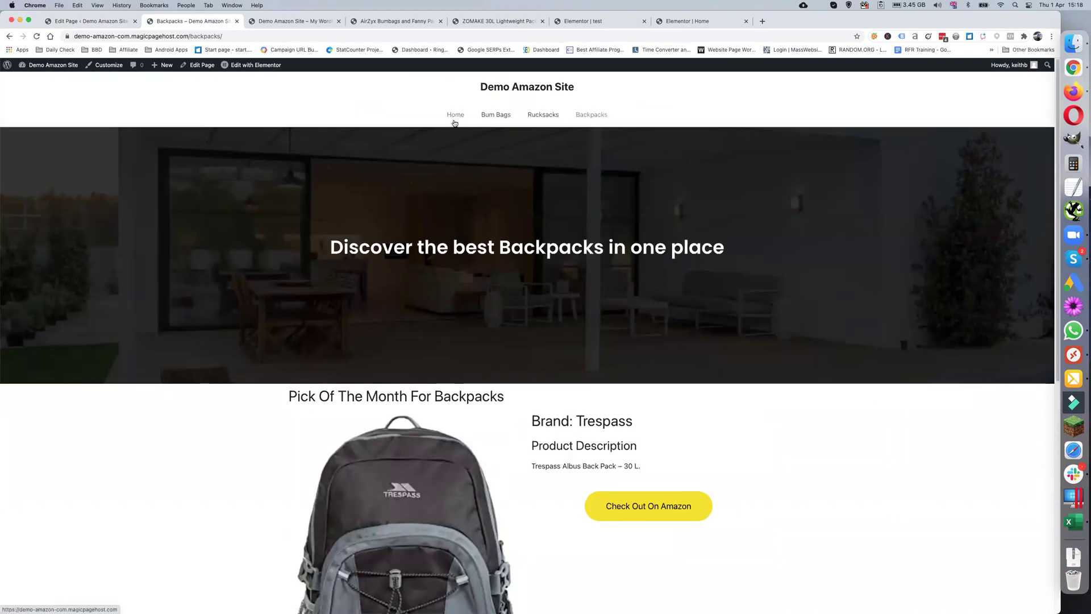
pyautogui.scroll(-6, 292, 367)
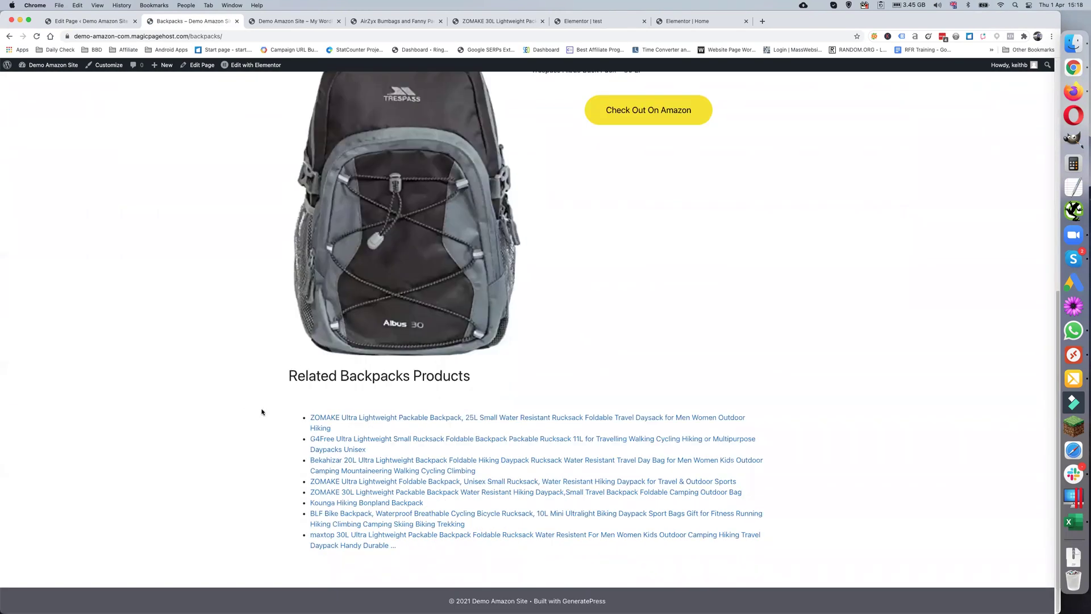
pyautogui.scroll(6, 260, 417)
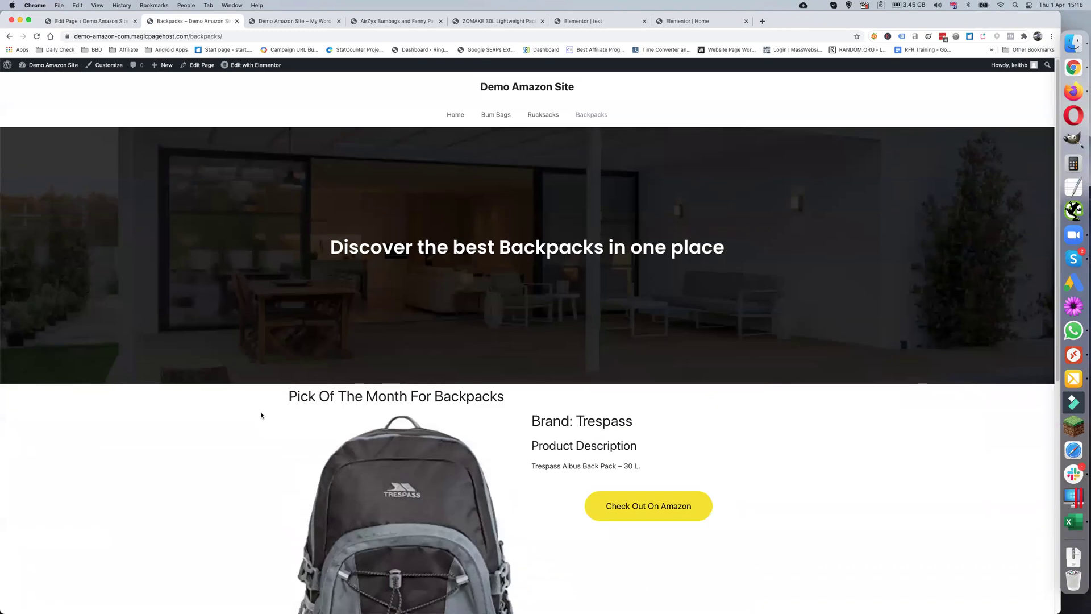
pyautogui.scroll(-6, 260, 416)
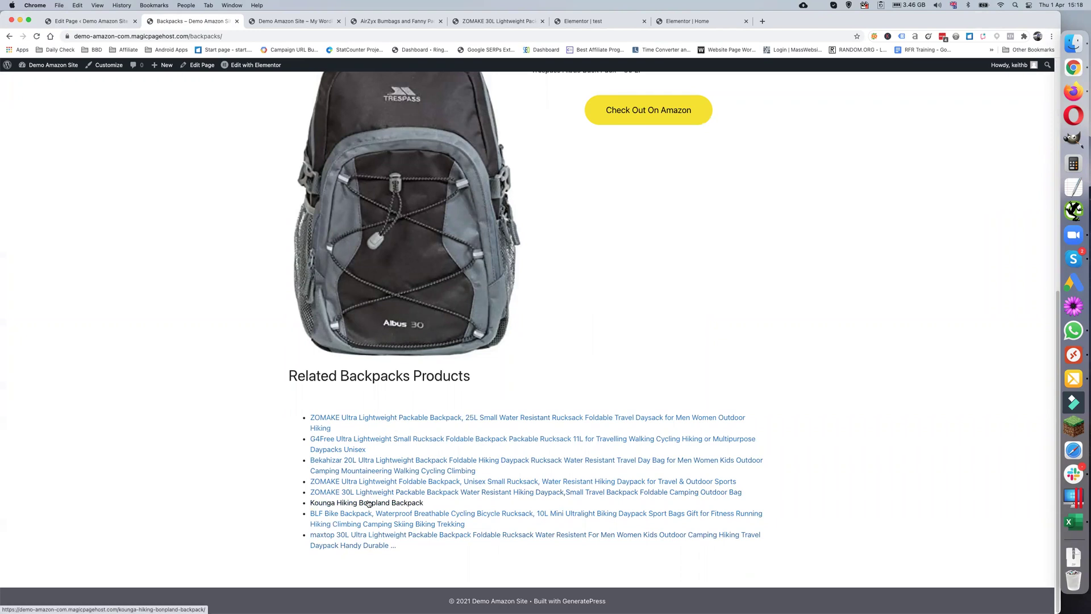
pyautogui.scroll(1, 368, 504)
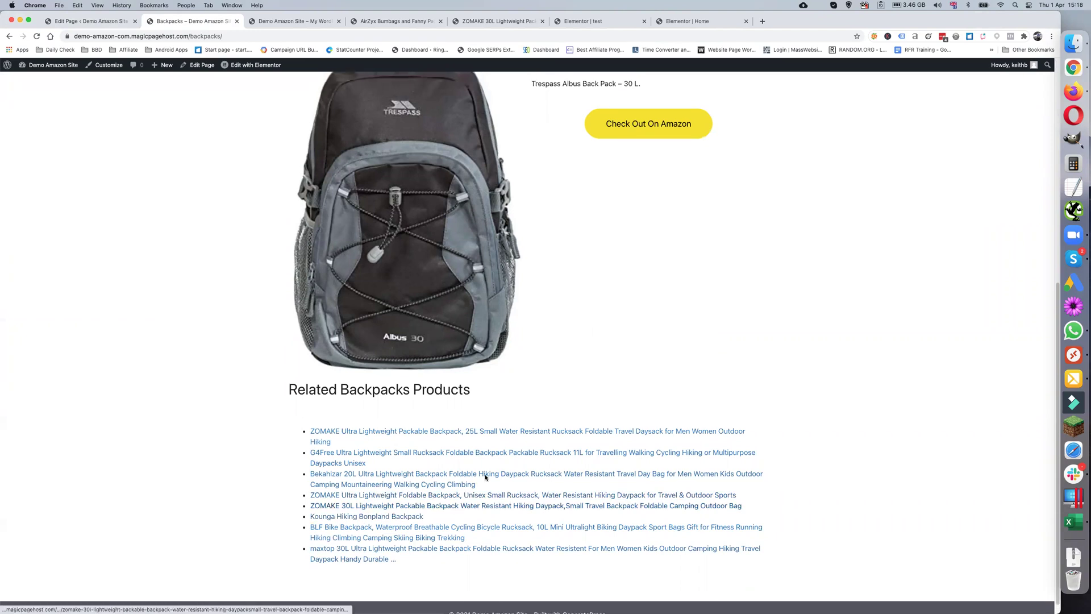
pyautogui.scroll(6, 503, 442)
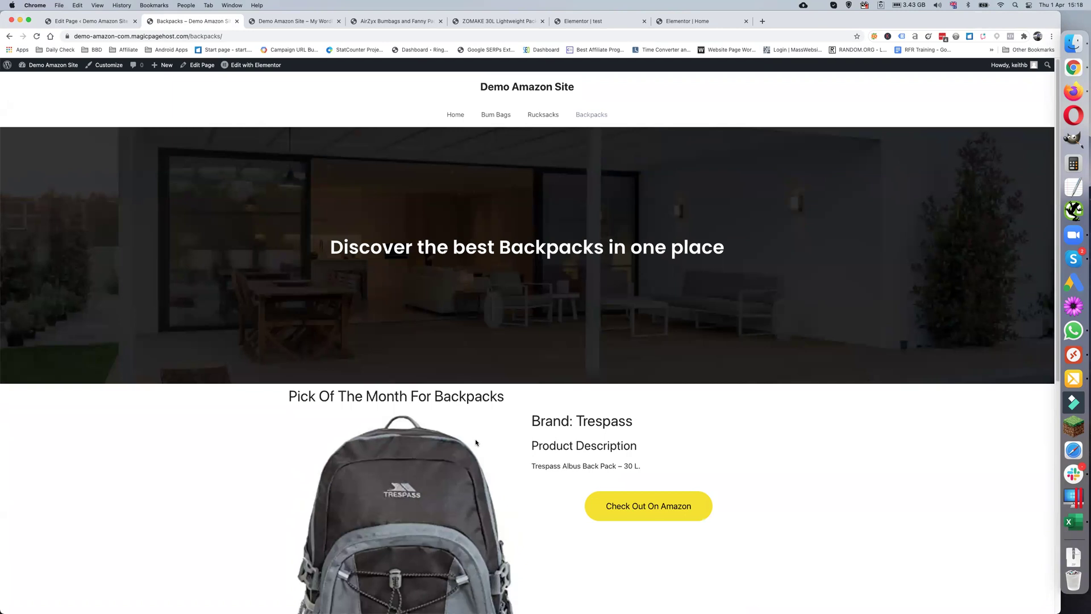
pyautogui.scroll(-6, 476, 442)
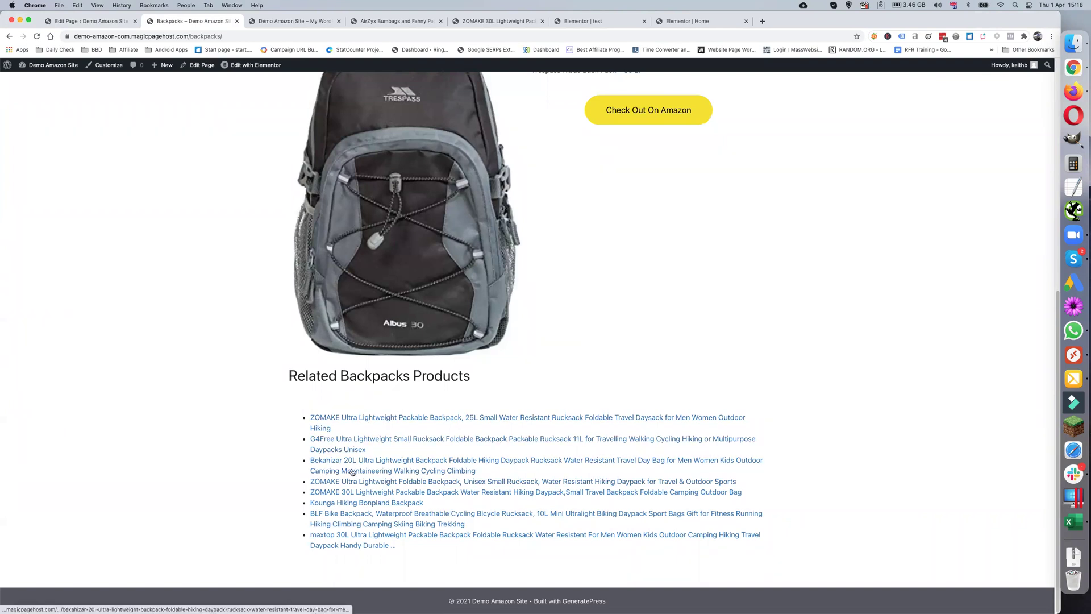
pyautogui.scroll(7, 355, 466)
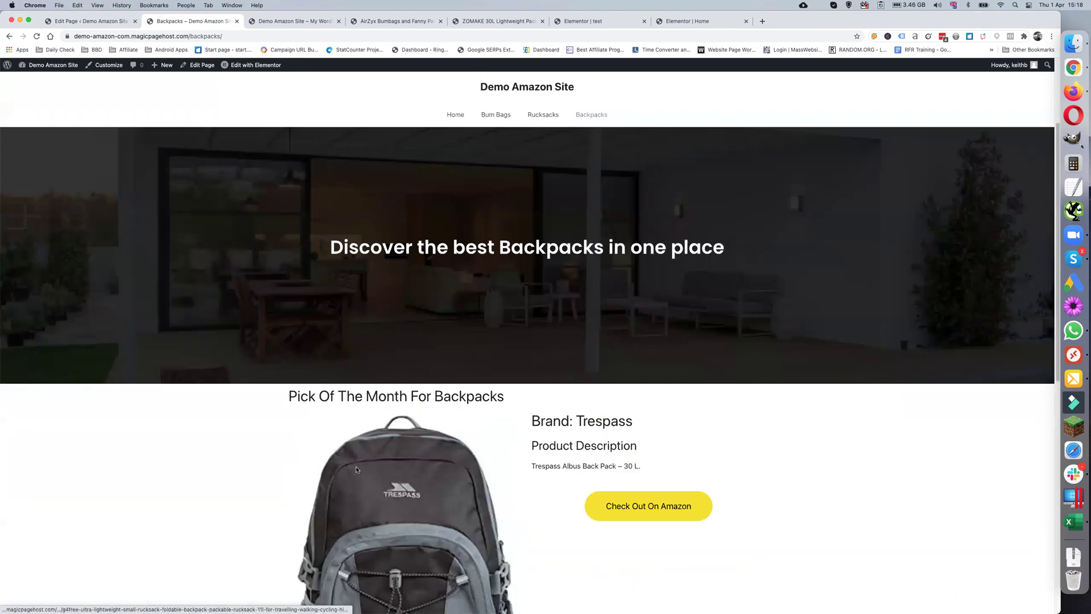
# - Return to the live Rucksacks page and look over its featured rucksack and related product links again
pyautogui.click(547, 117)
pyautogui.scroll(-7, 417, 291)
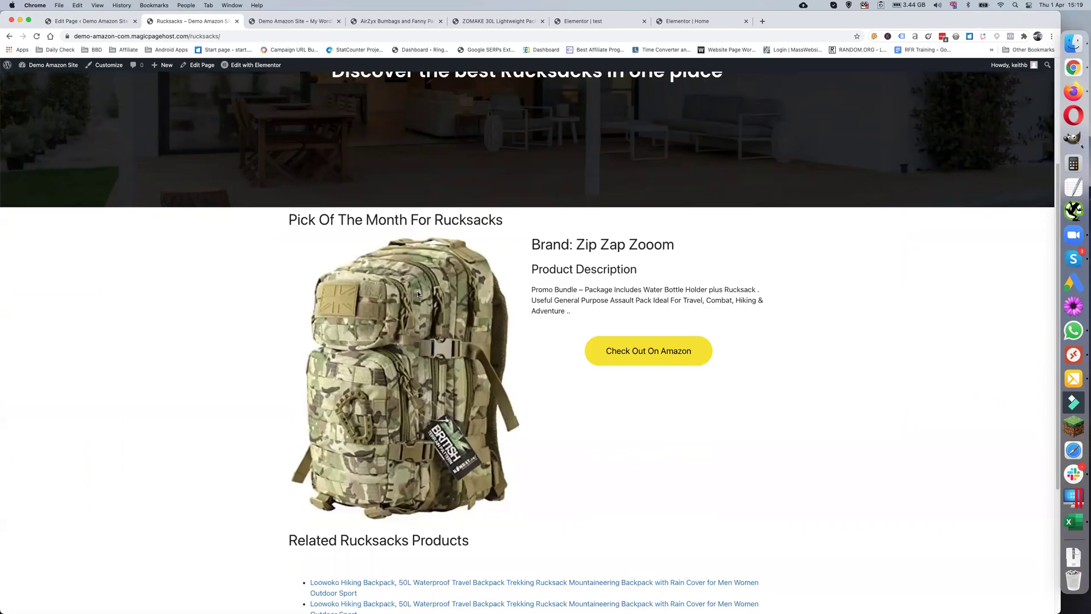
pyautogui.scroll(7, 356, 380)
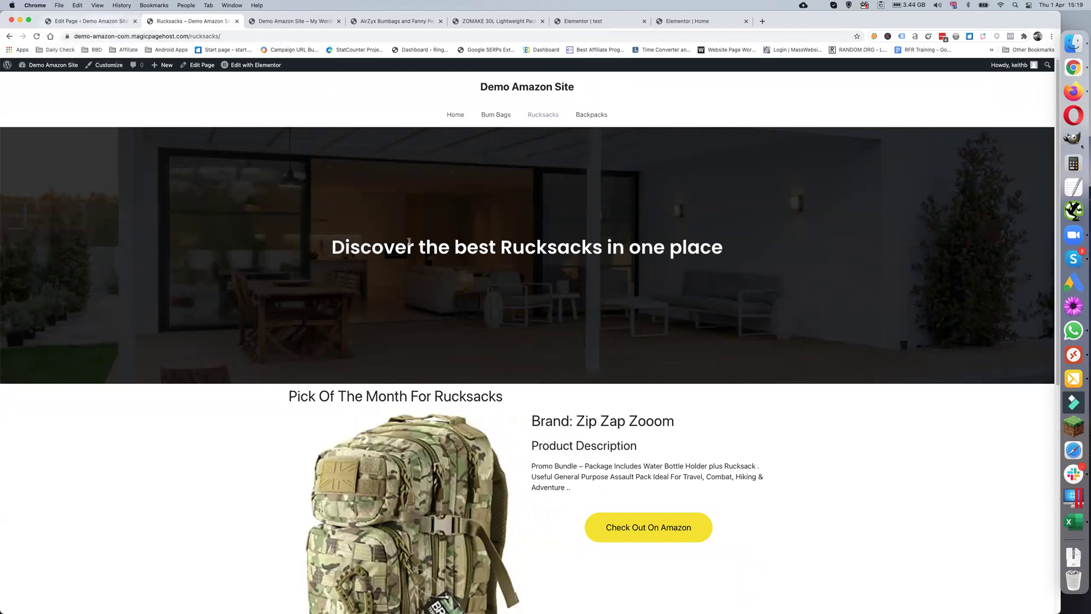
pyautogui.scroll(-5, 522, 412)
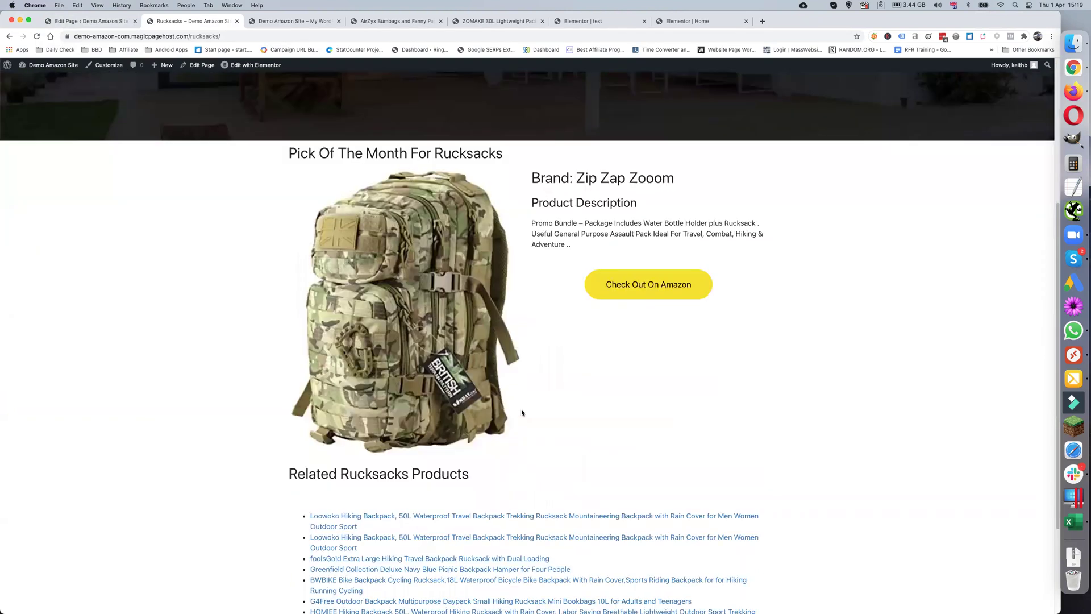
pyautogui.scroll(-3, 370, 506)
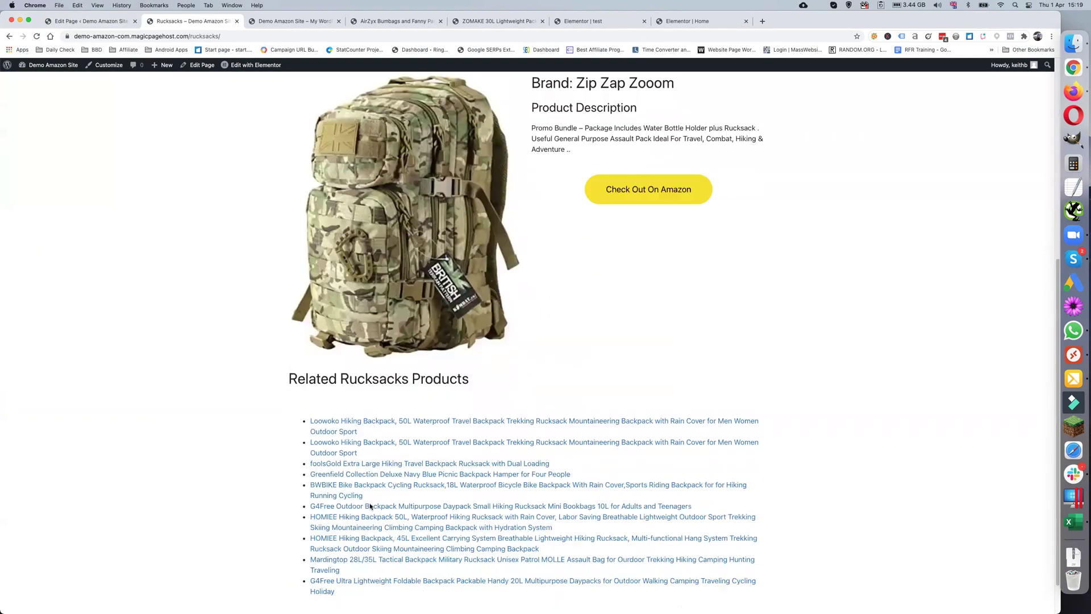
pyautogui.scroll(5, 370, 506)
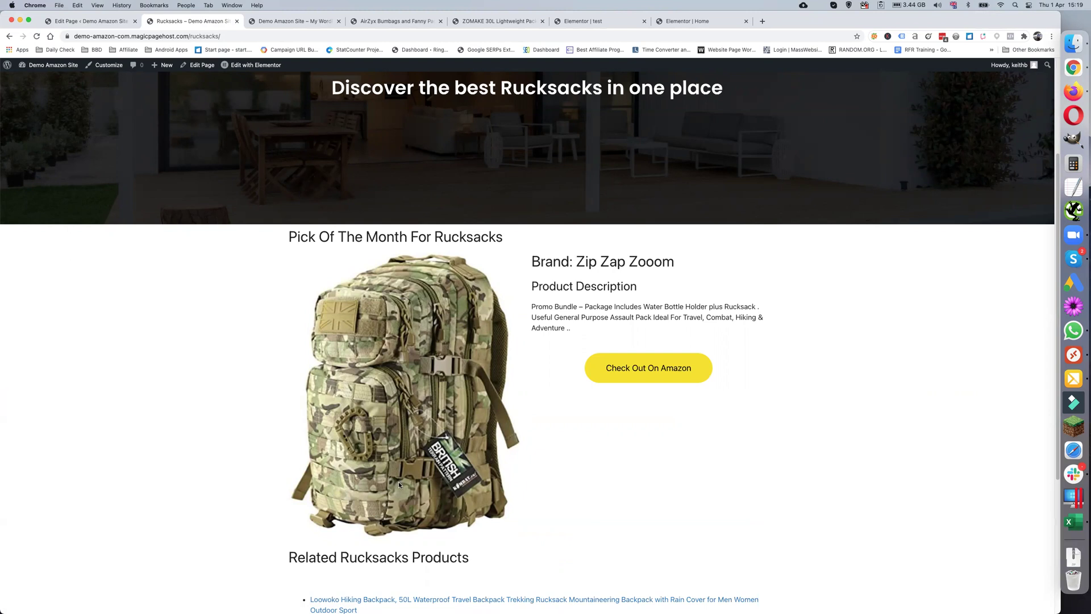
pyautogui.scroll(5, 398, 483)
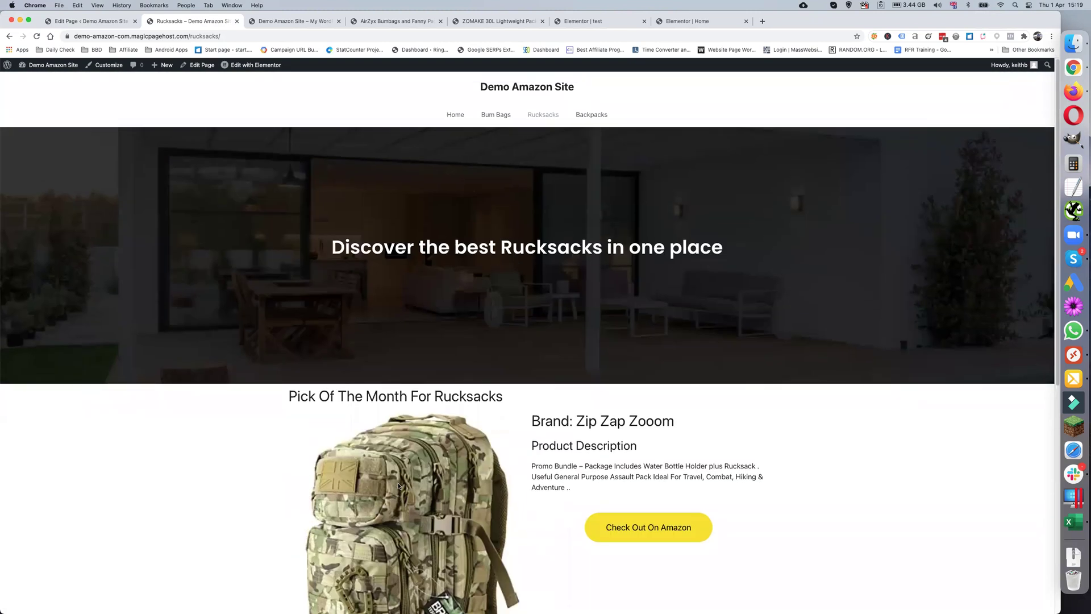